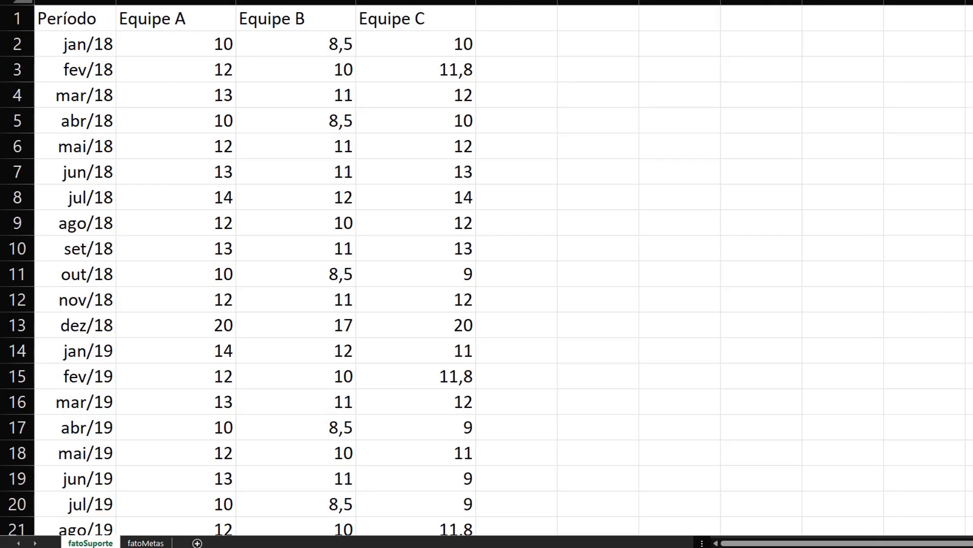
- View the workbook's fatoMetas sheet, then switch to Power BI Desktop and connect to the Suporte Excel workbook in the Dados folder
key(ctrl+Page_Down)
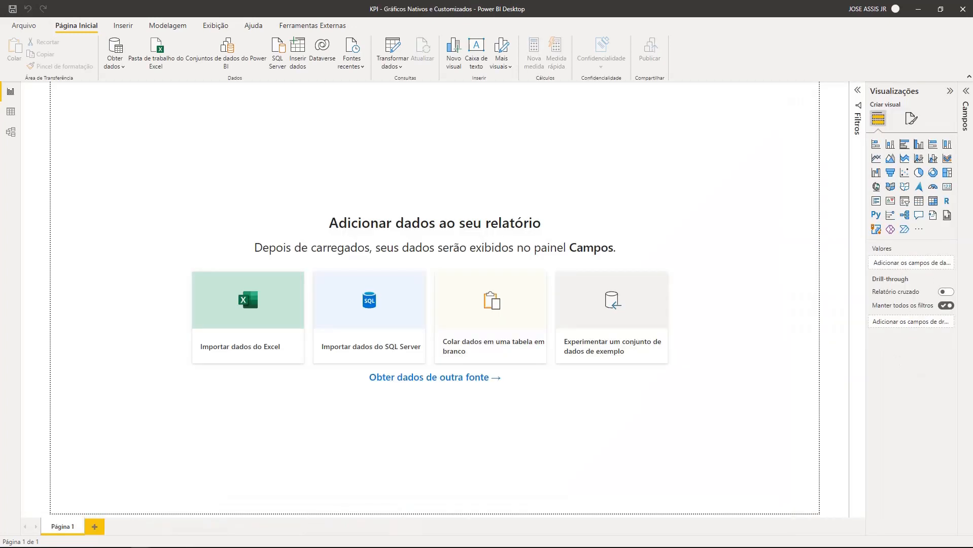
click(158, 51)
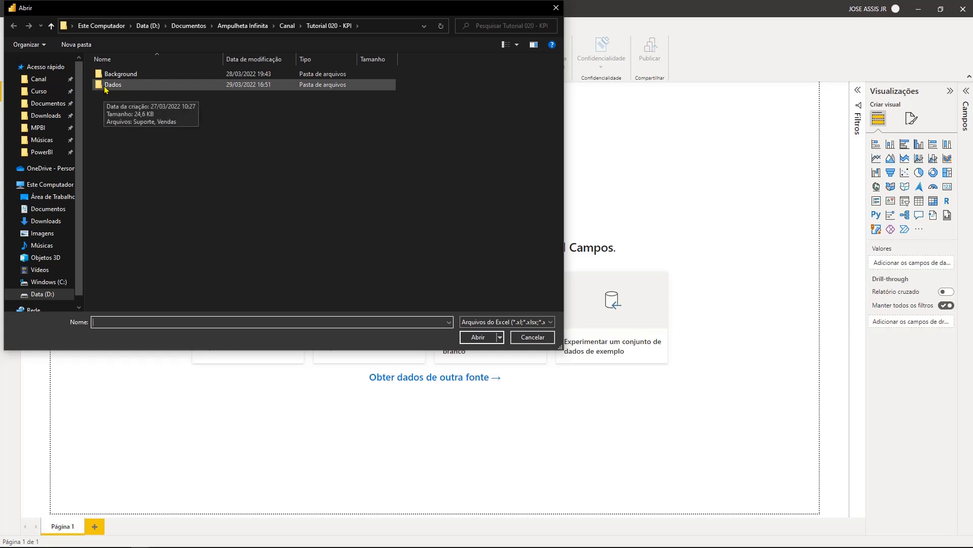
double_click(112, 85)
double_click(112, 74)
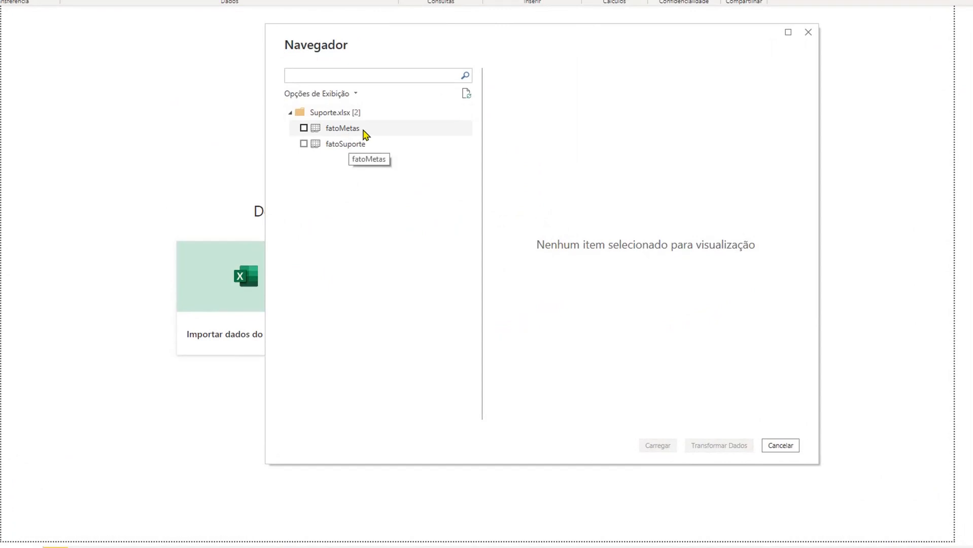
- Preview and select the fatoMetas and fatoSuporte tables, and open both in Power Query for transformation
click(363, 130)
click(367, 147)
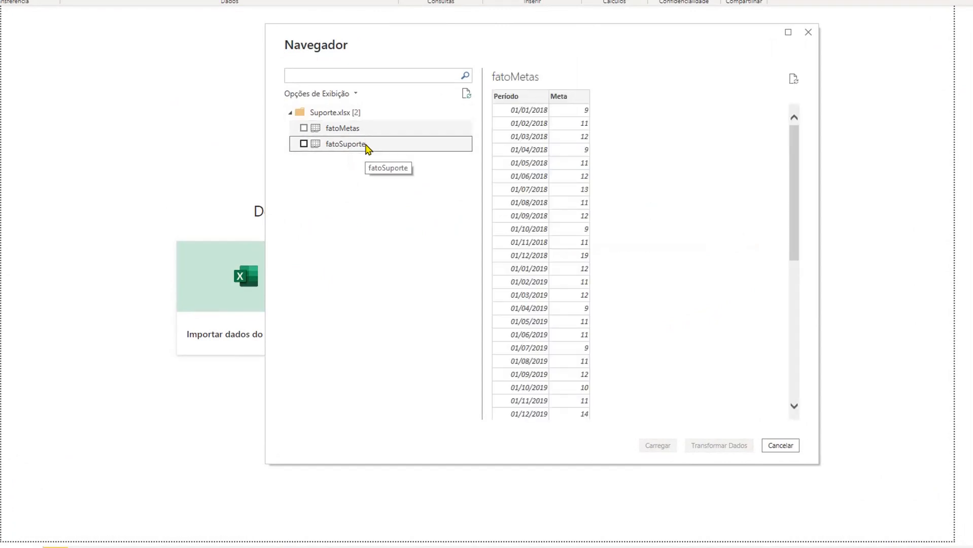
click(303, 145)
click(304, 128)
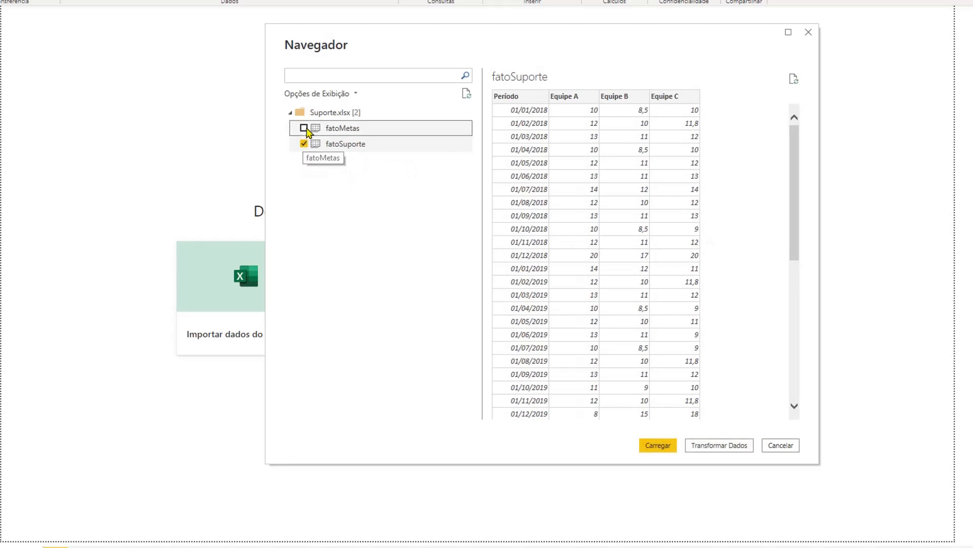
click(721, 449)
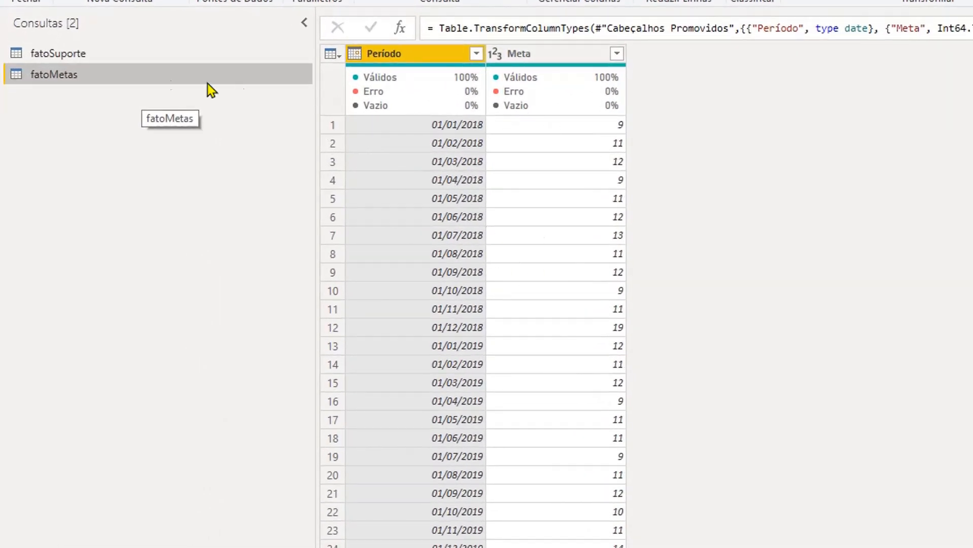
- In the fatoSuporte query, unpivot all columns except Período and name the resulting attribute column Equipe
click(98, 57)
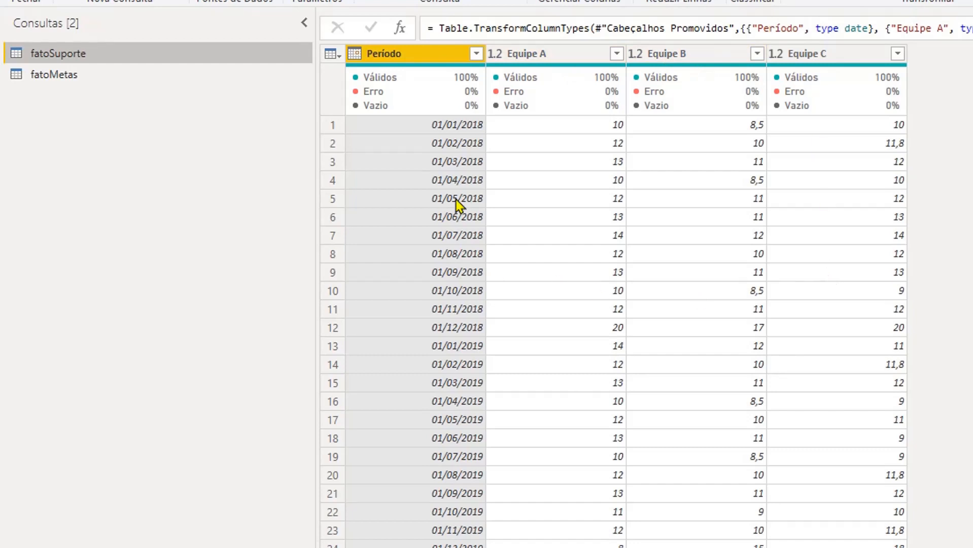
right_click(425, 57)
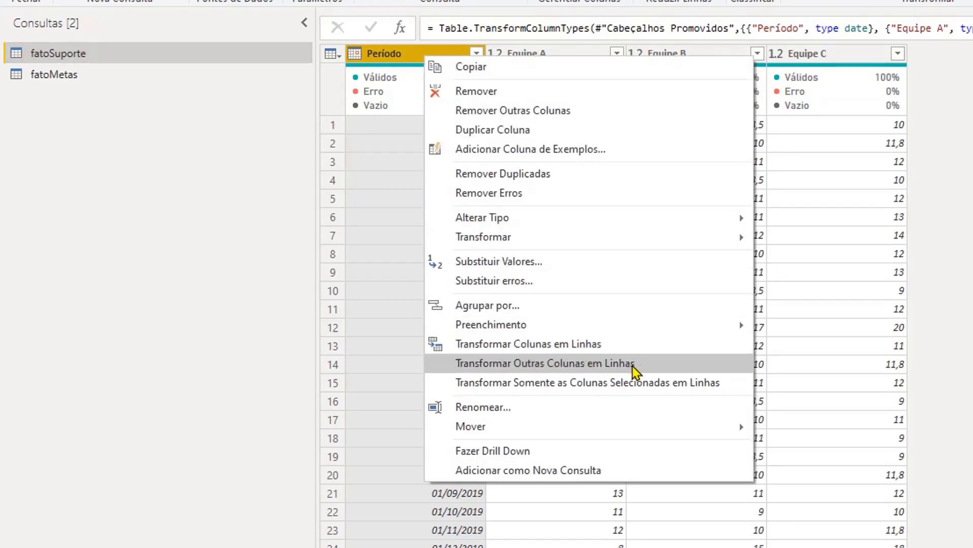
click(671, 364)
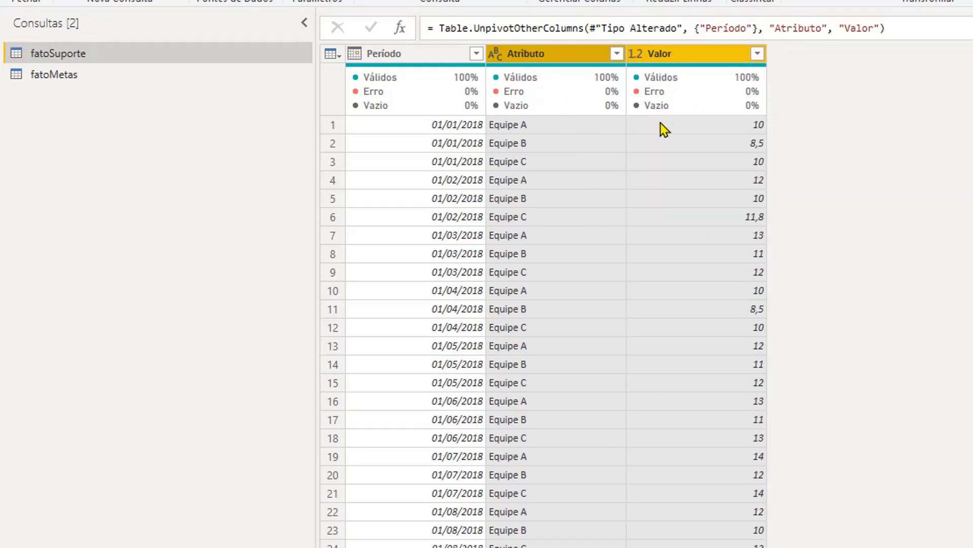
double_click(797, 26)
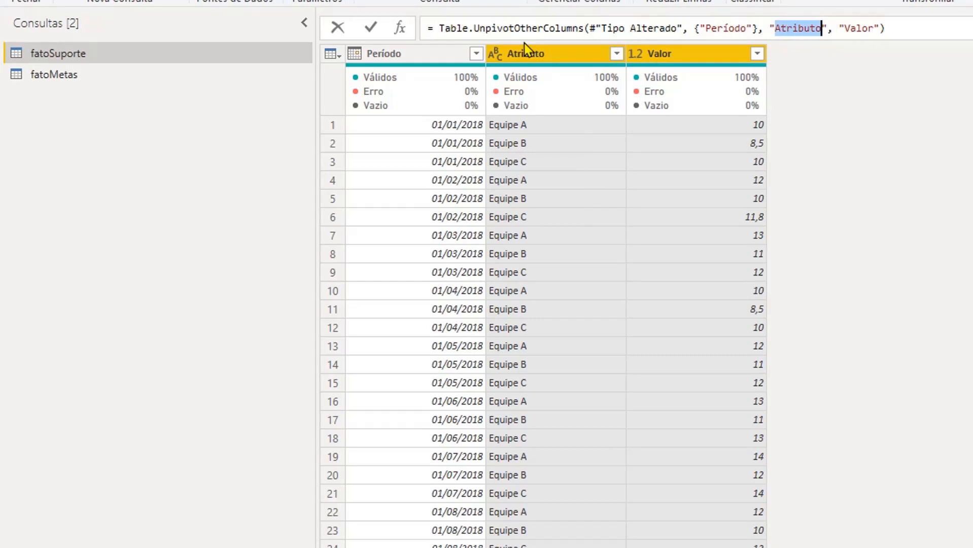
text(Equipe)
key(Return)
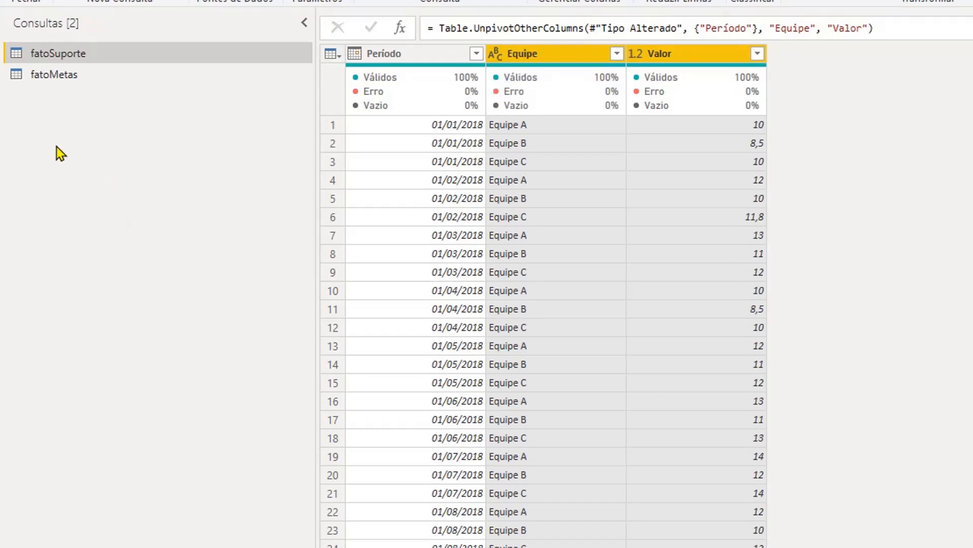
- Create a new blank query alongside fatoSuporte and fatoMetas
right_click(68, 119)
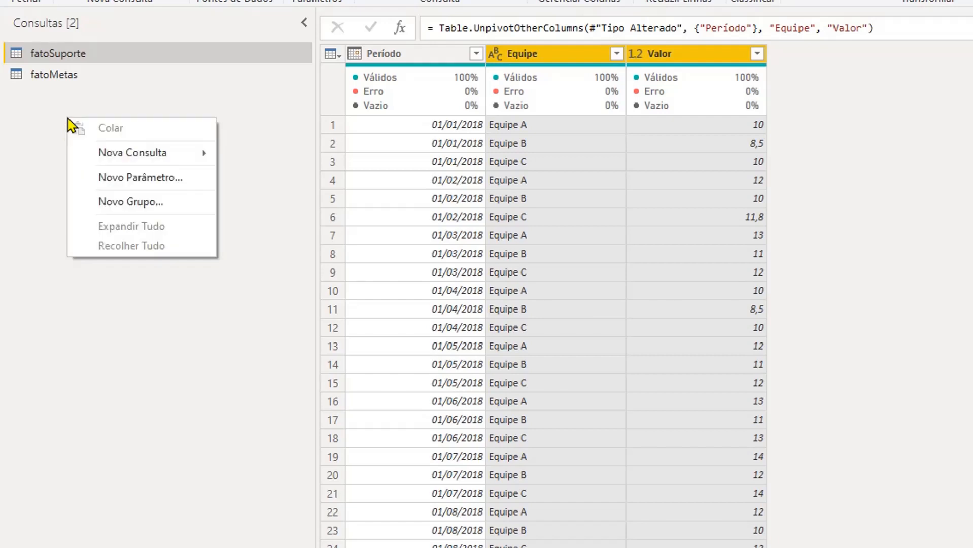
click(61, 114)
right_click(57, 135)
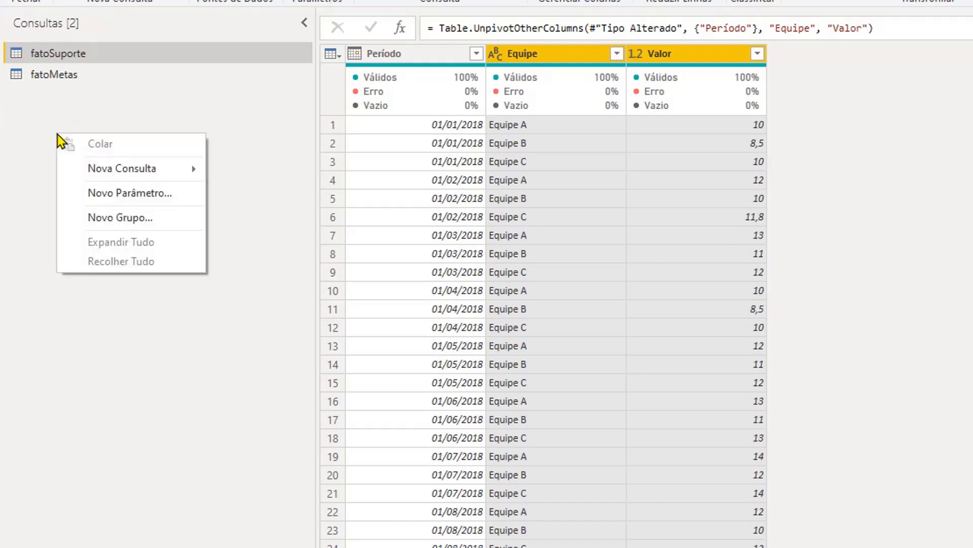
mouse_move(116, 168)
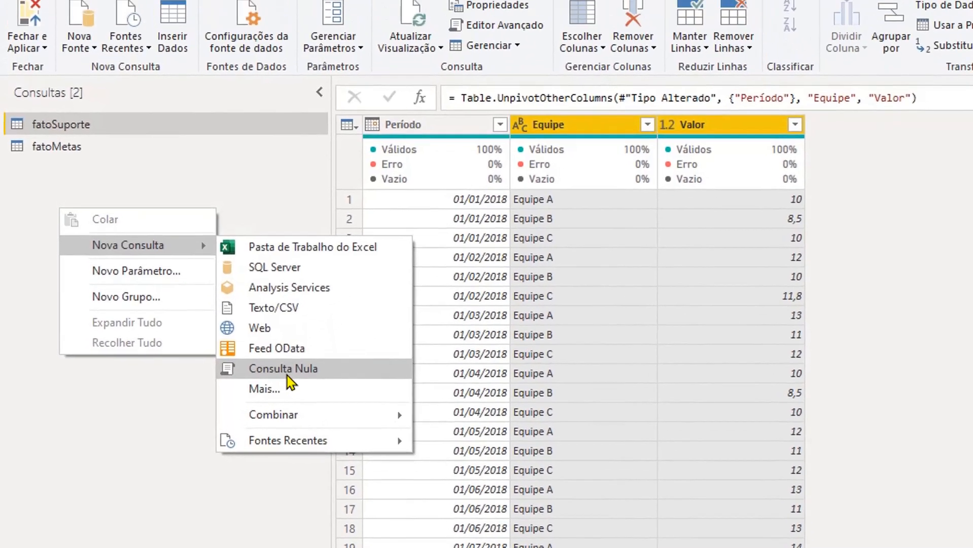
click(269, 288)
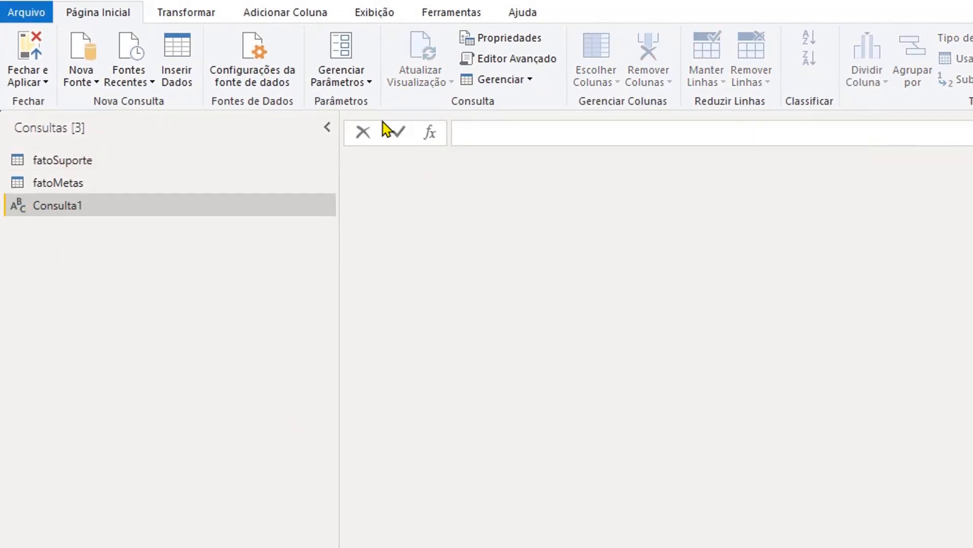
- Replace the blank query's entire M code with the copied calendar script based on the fatoMetas[Período] dates
click(377, 16)
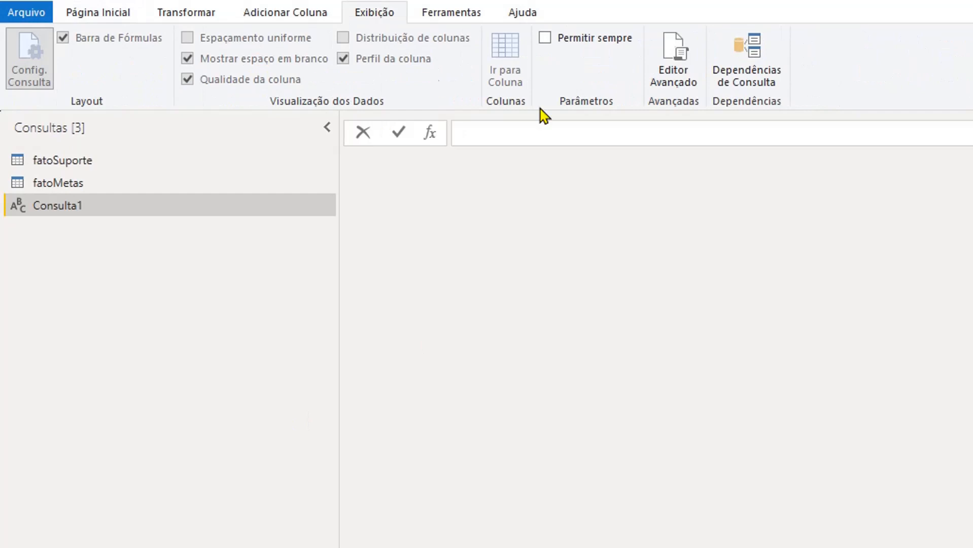
click(680, 62)
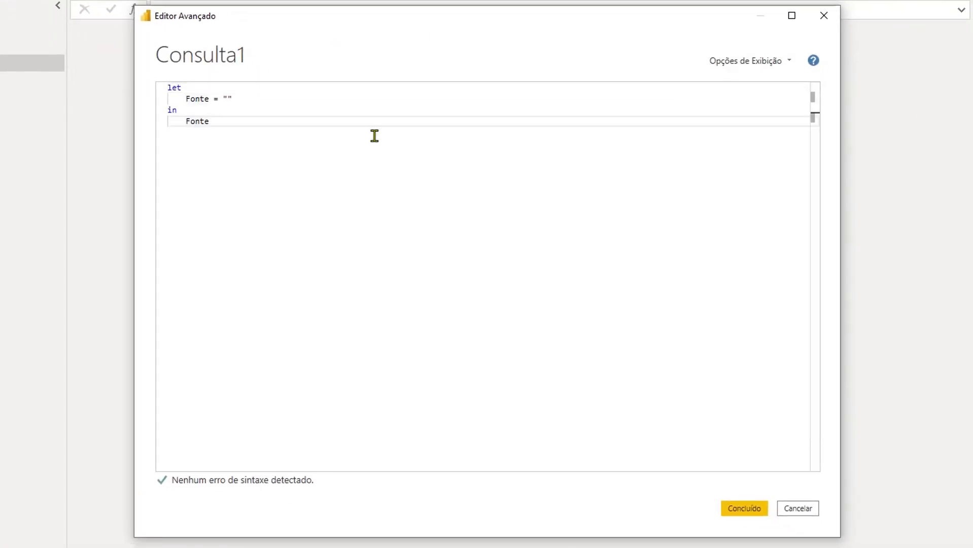
key(ctrl+a)
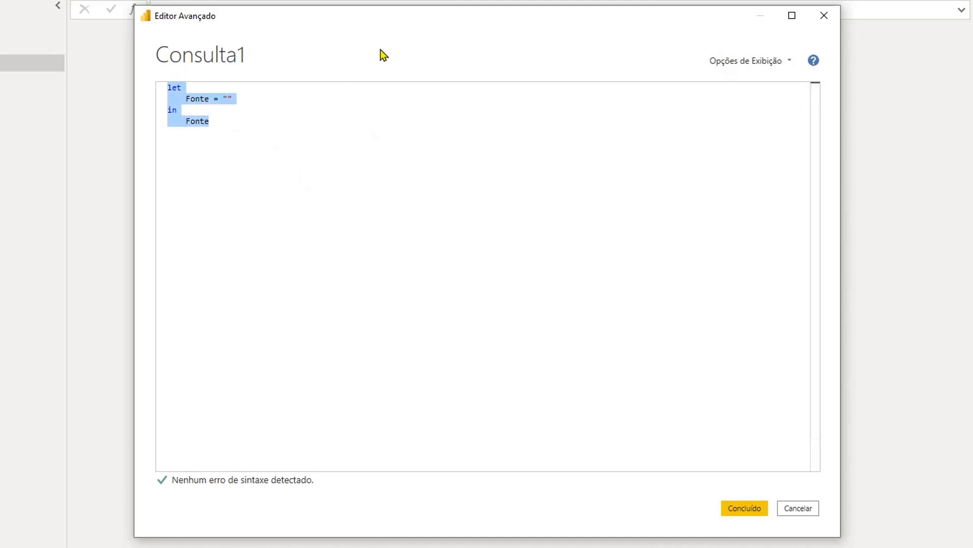
key(ctrl+v)
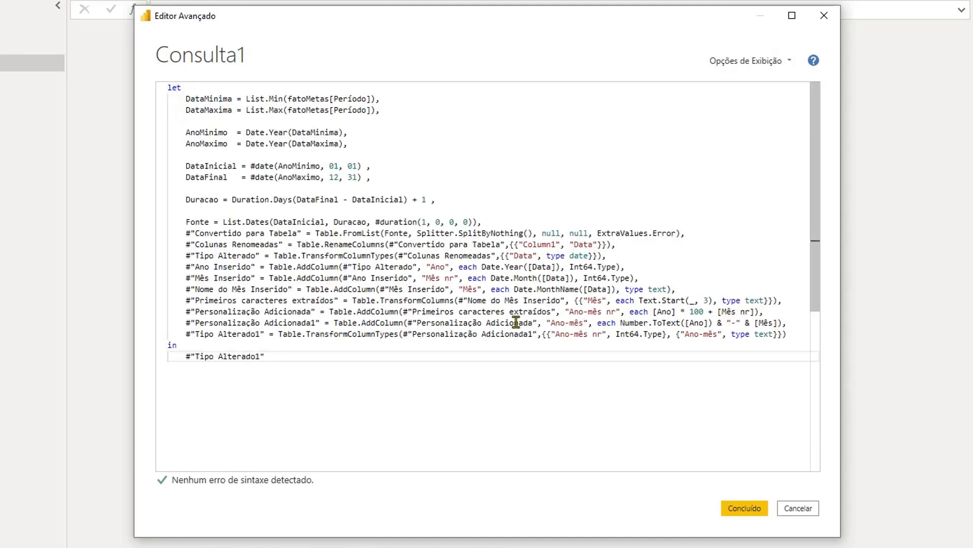
click(748, 511)
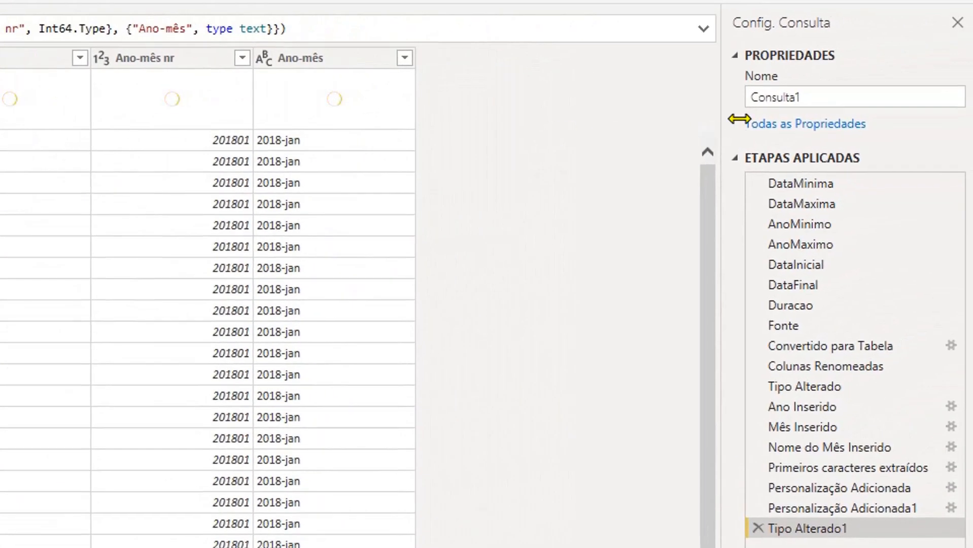
- Rename the calendar query as dimCalendario and apply the queries to the report model
click(842, 101)
text(dimCalendar)
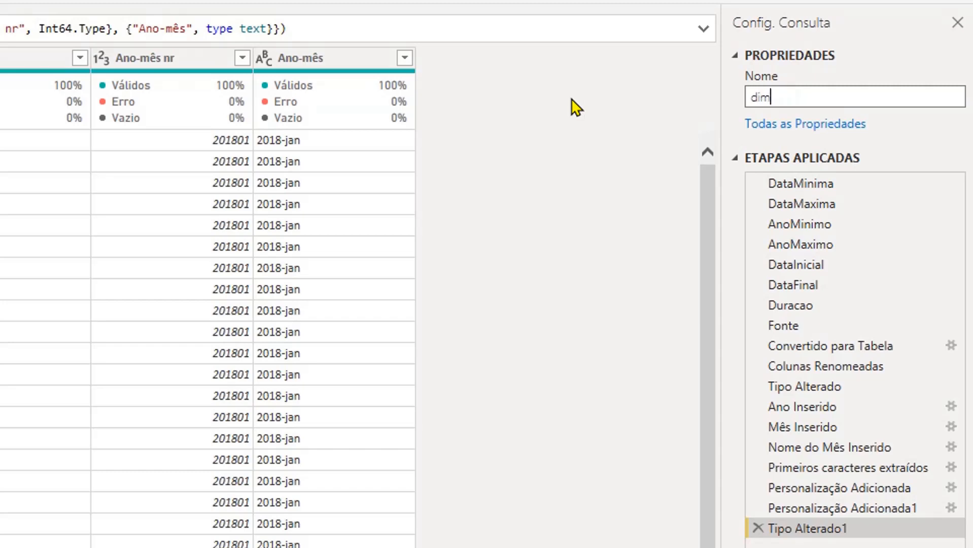
text(io)
key(Tab)
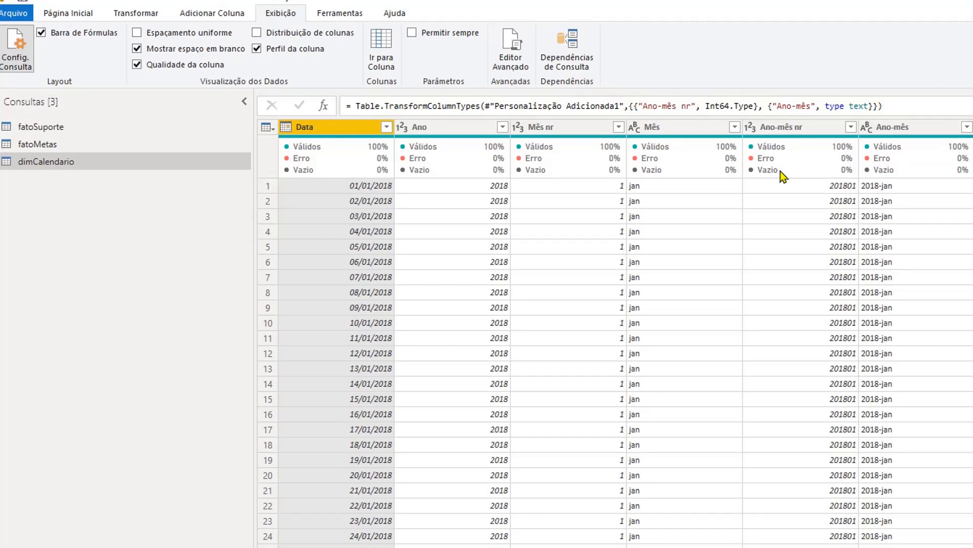
click(79, 15)
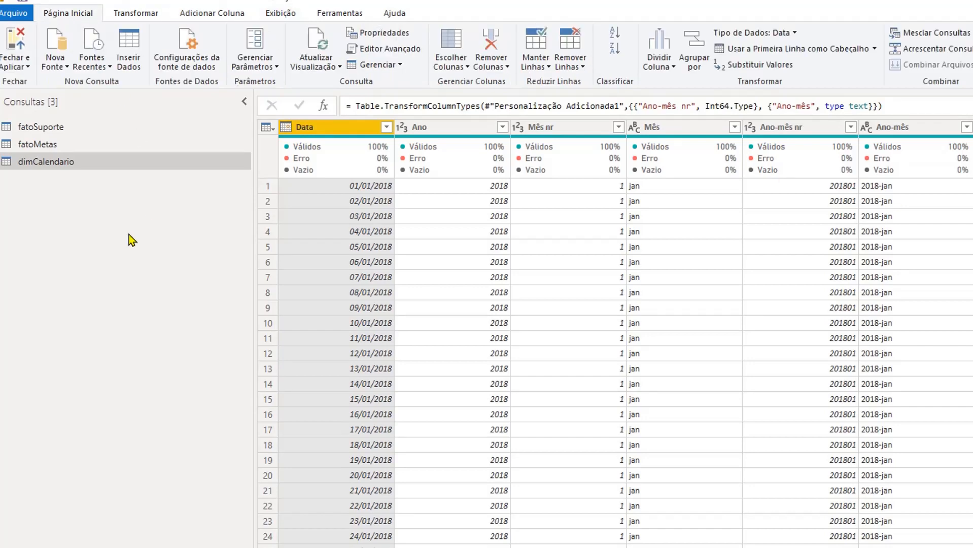
click(16, 40)
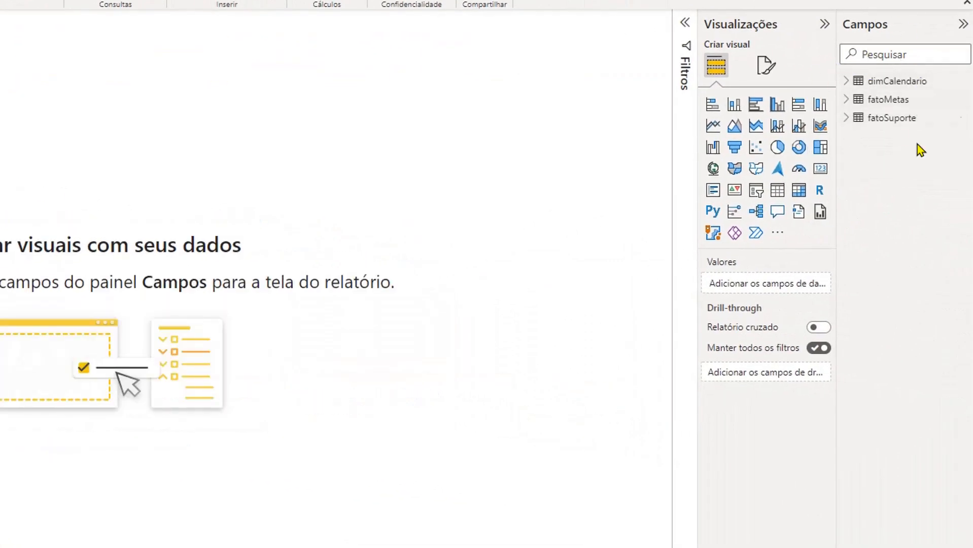
- Mark the dimCalendario table as a date table, using Data as its date column
right_click(892, 90)
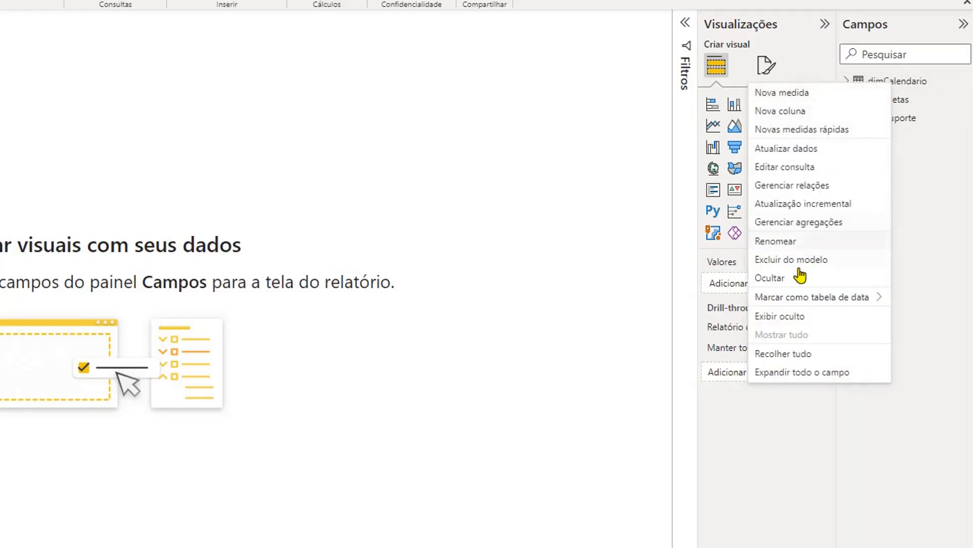
mouse_move(795, 300)
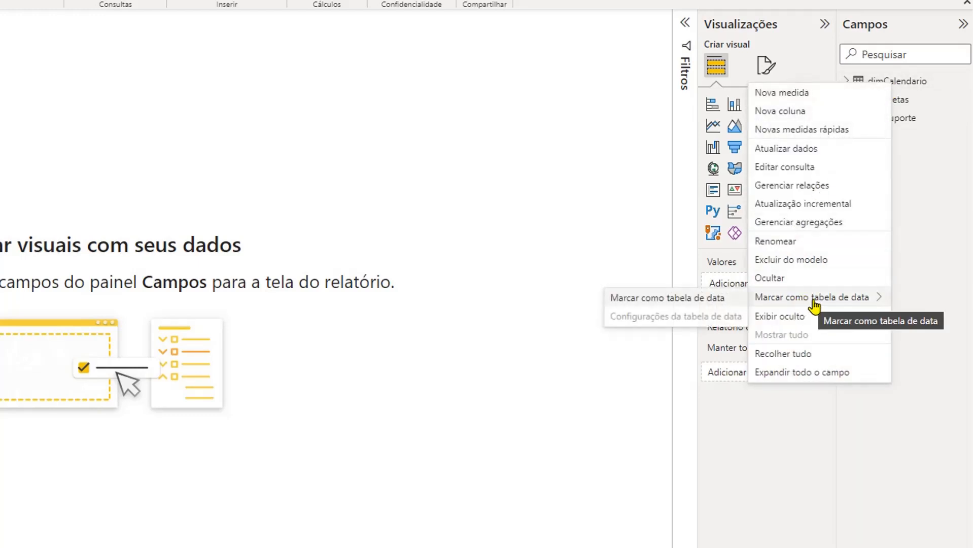
click(700, 301)
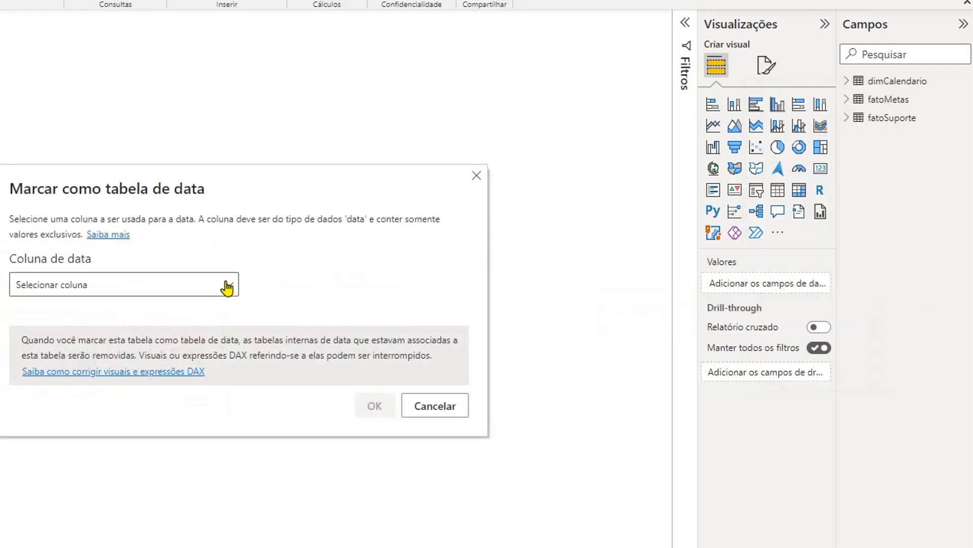
click(227, 284)
click(167, 335)
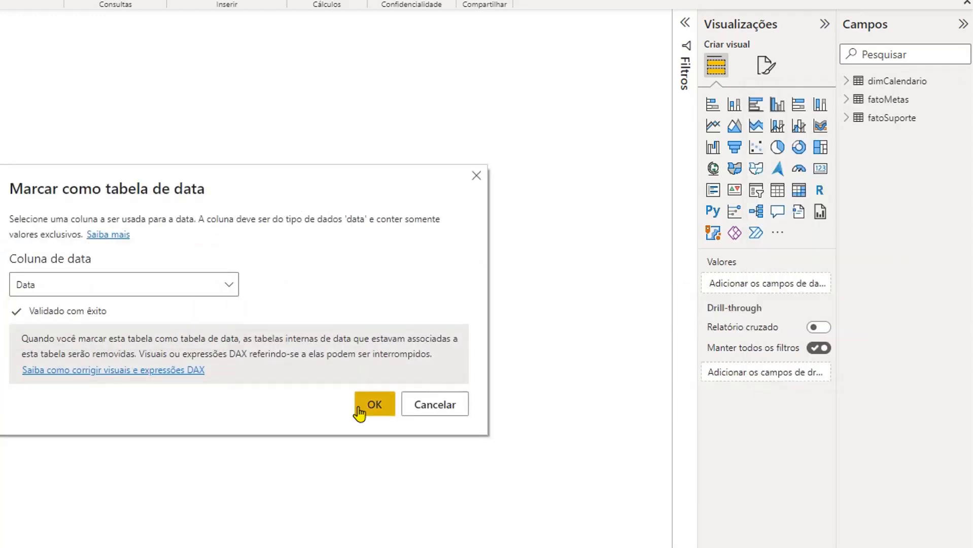
click(373, 409)
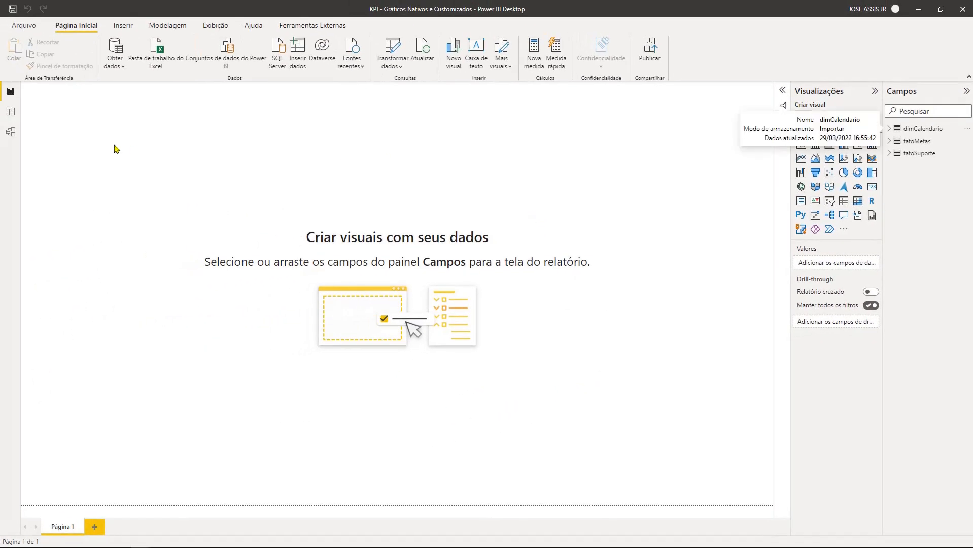
- In the data view of dimCalendario, format the Data column as *14/03/2001 (Short Date)
click(10, 112)
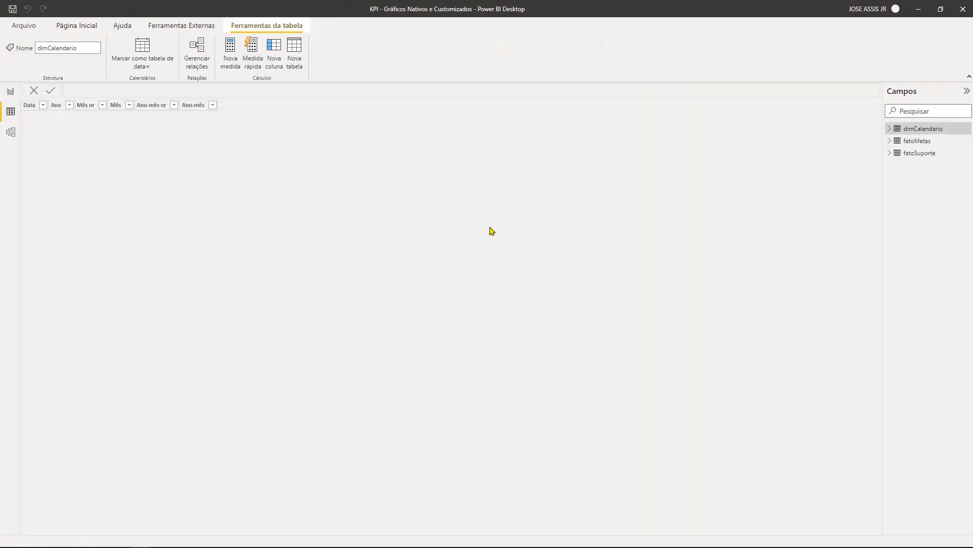
click(918, 131)
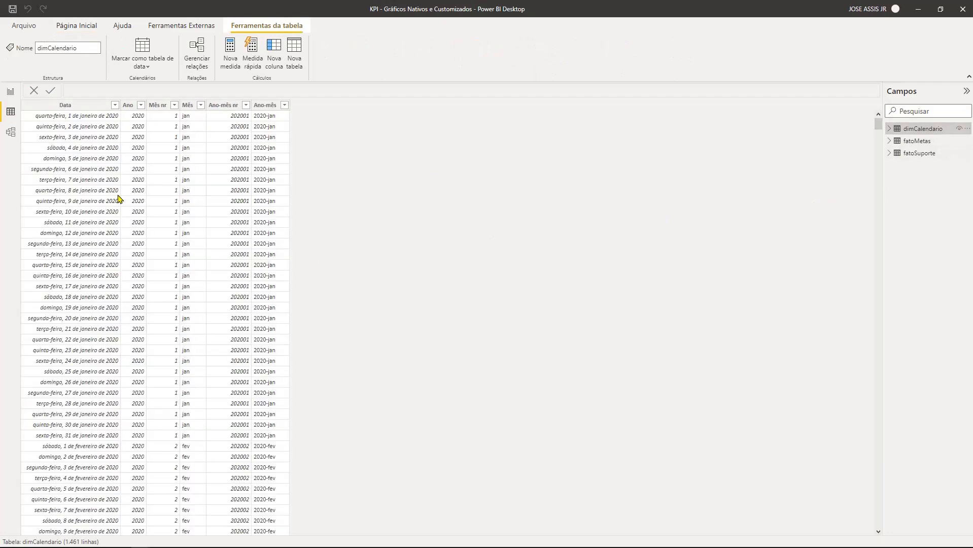
click(64, 104)
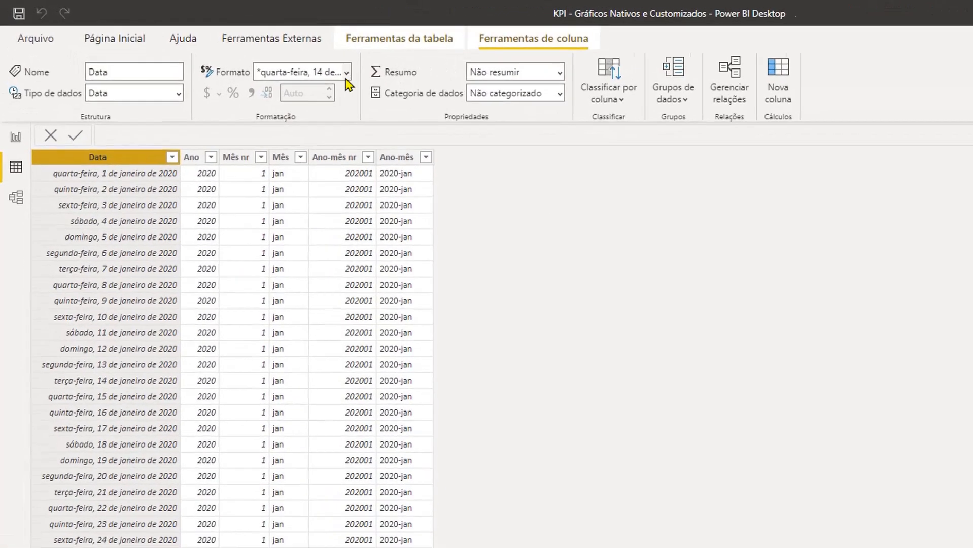
click(346, 78)
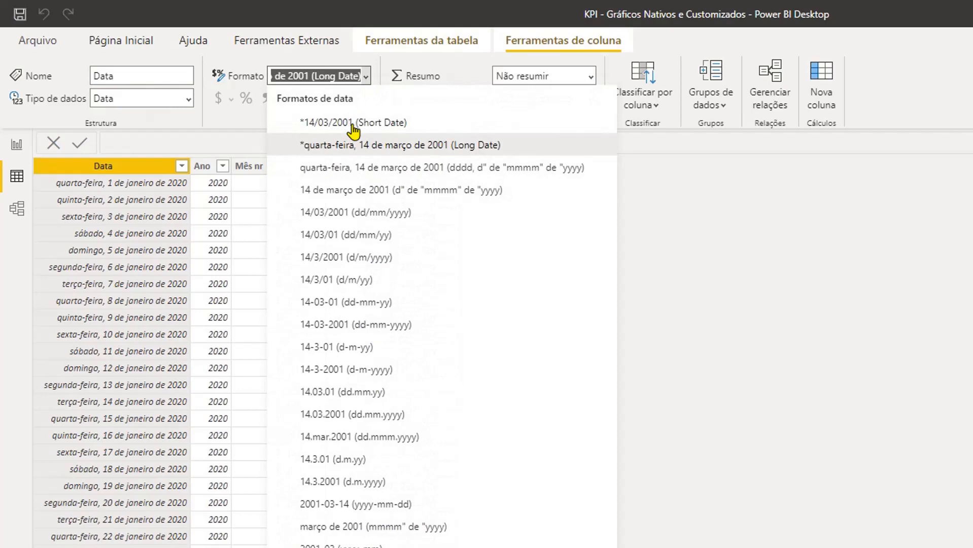
click(329, 117)
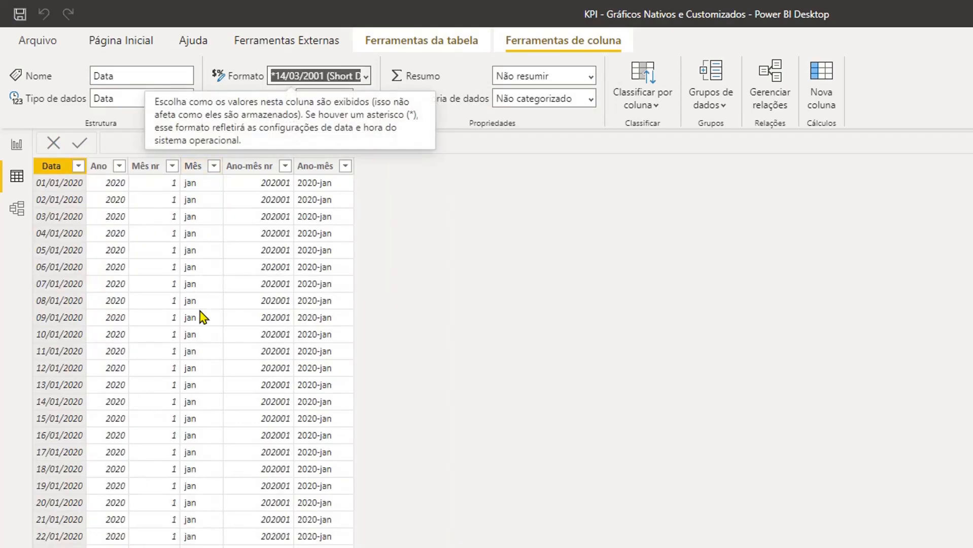
- In dimCalendario, sort the Mês column by Mês nr and the Ano-mês column by Ano-mês nr
click(192, 167)
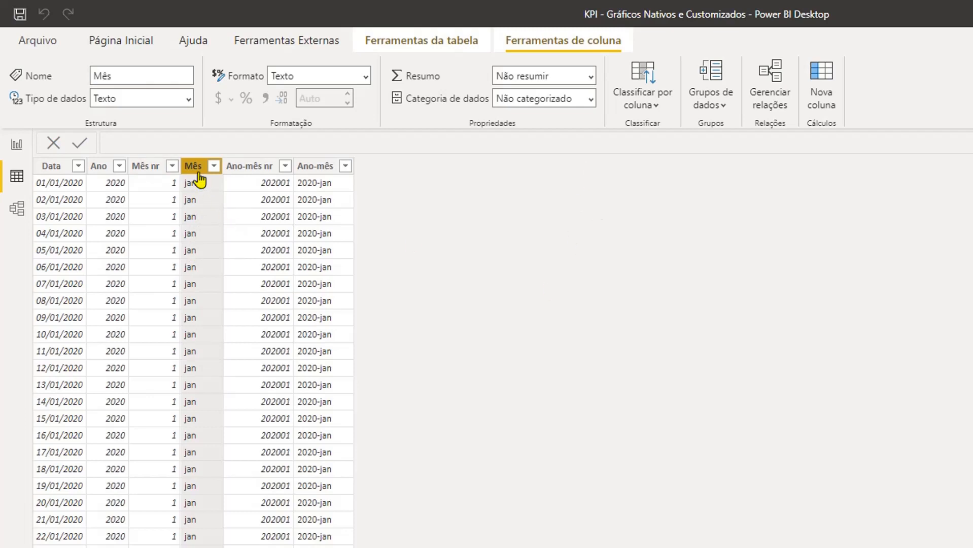
click(652, 108)
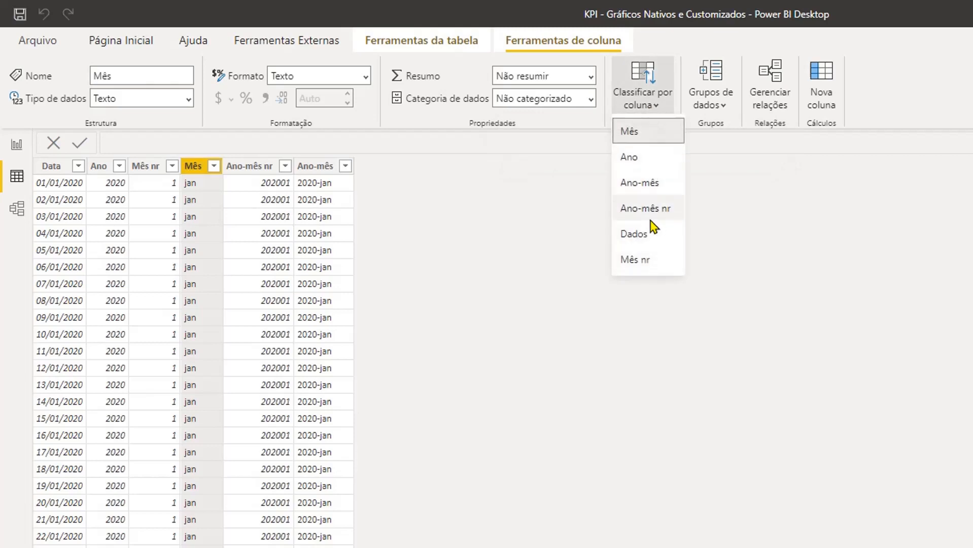
click(659, 257)
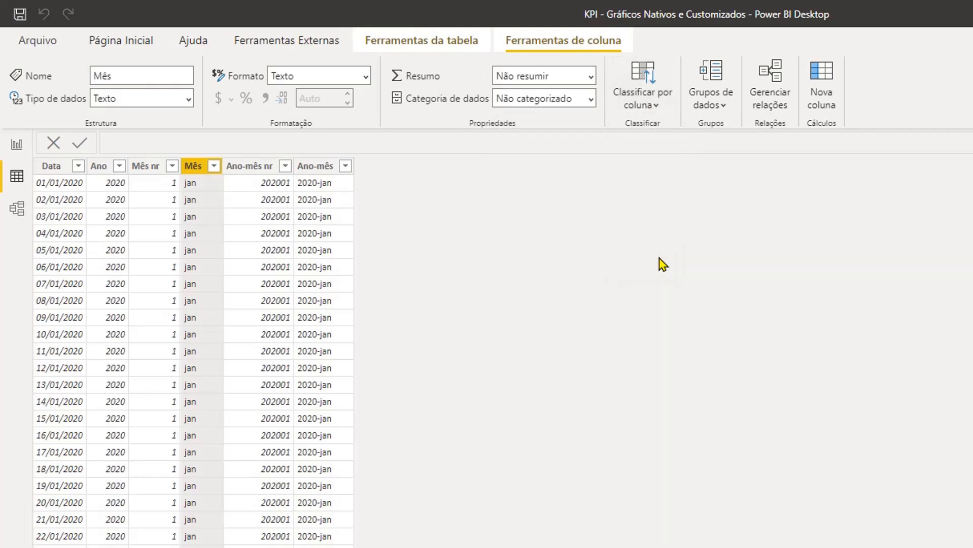
click(325, 170)
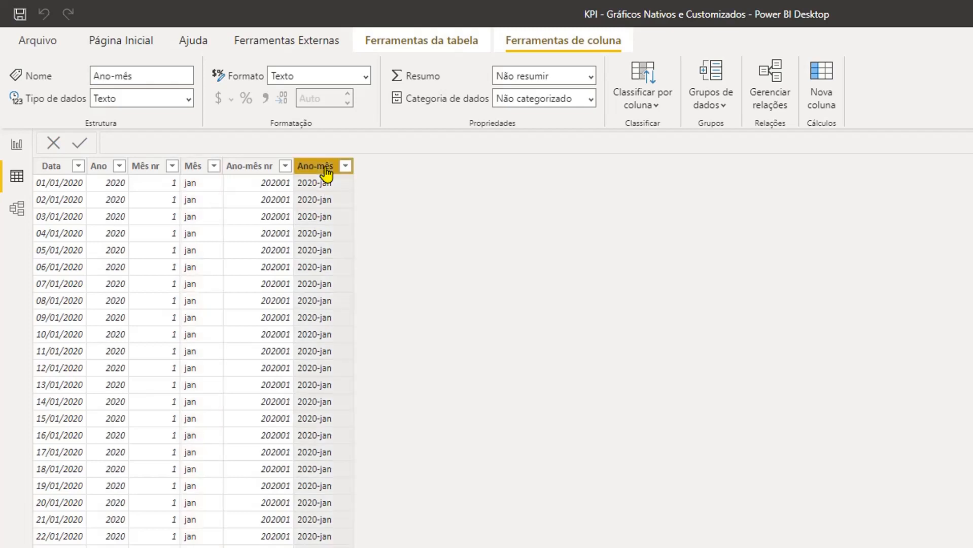
click(648, 111)
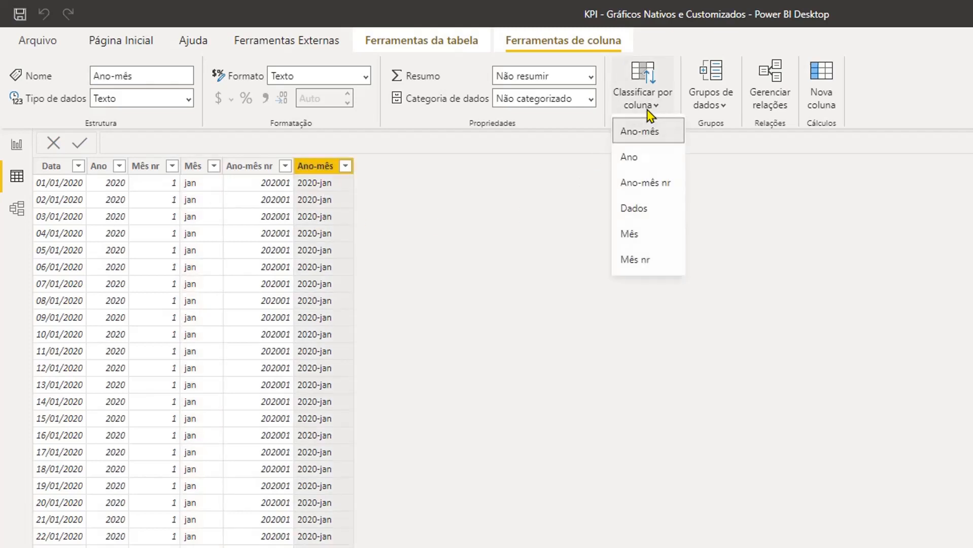
click(648, 183)
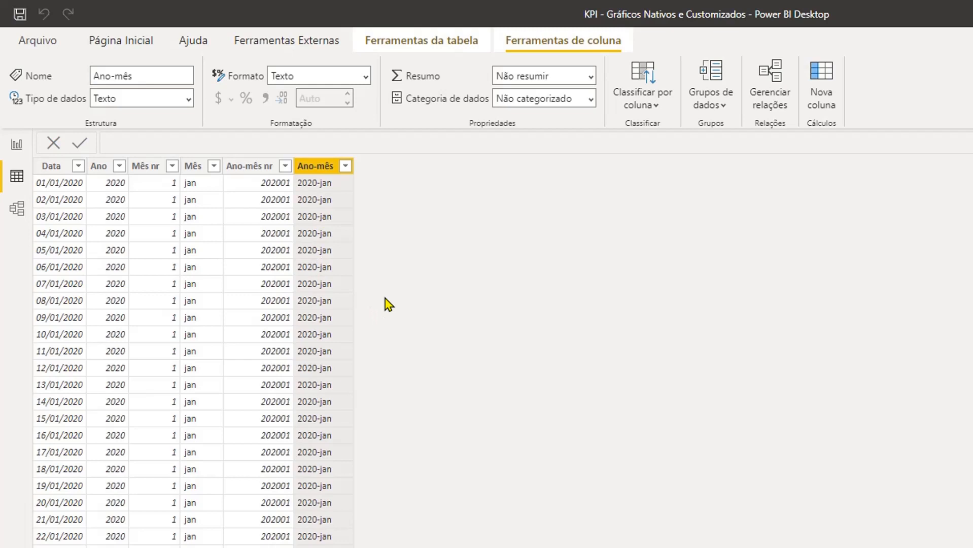
- In the model view, create a relationship between dimCalendario[Data] and fatoMetas[Período]
click(19, 212)
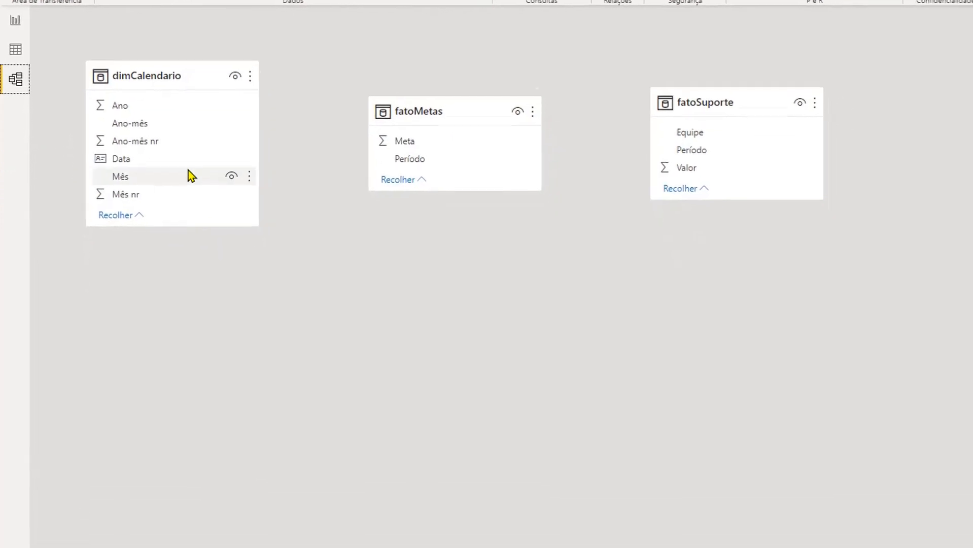
click(167, 76)
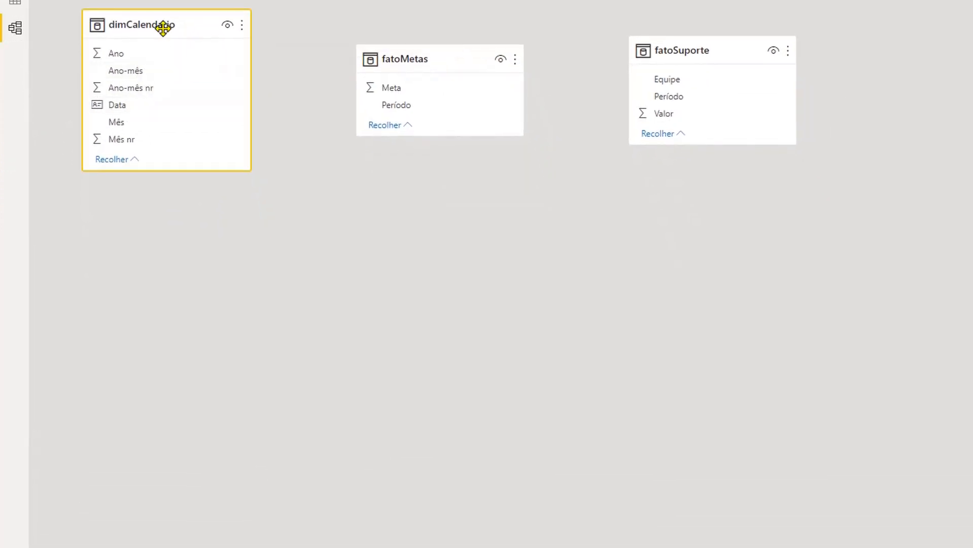
click(144, 103)
drag(168, 108, 462, 109)
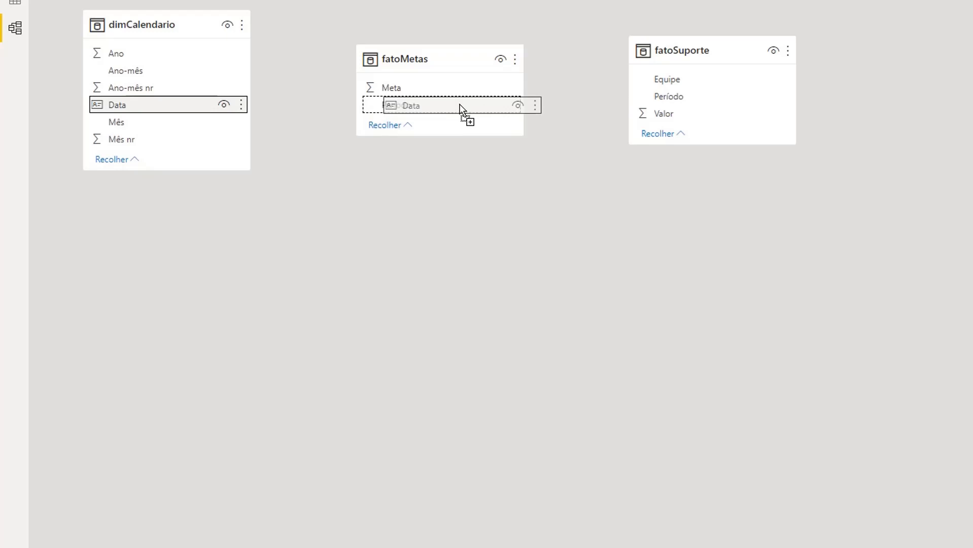
drag(461, 109, 462, 108)
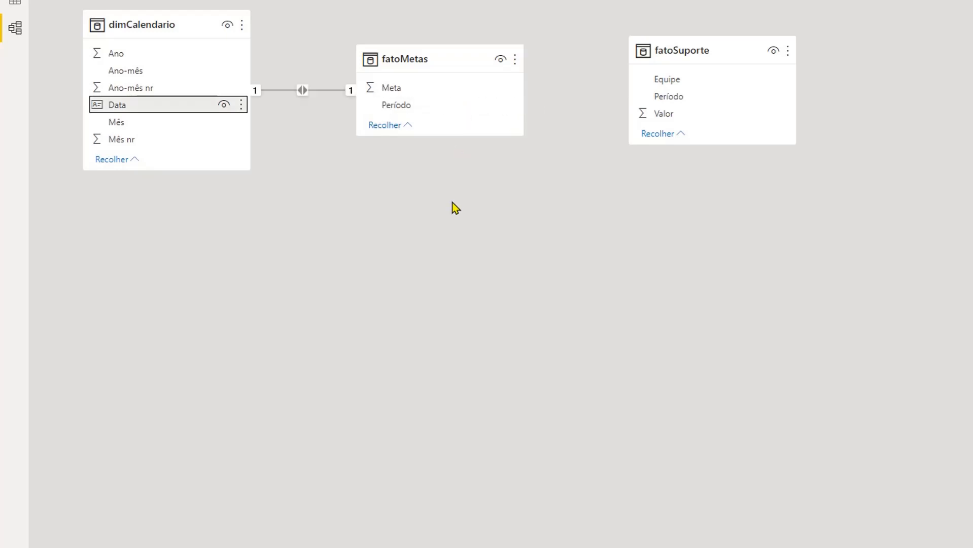
- Arrange fatoSuporte and fatoMetas on either side below dimCalendario, and relate dimCalendario[Data] to fatoSuporte[Período]
drag(454, 59, 446, 249)
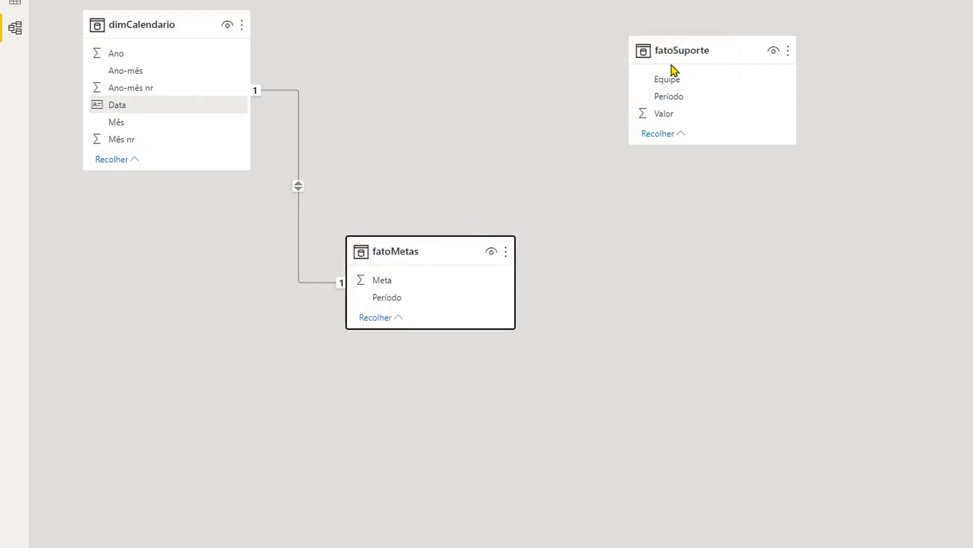
drag(687, 53, 160, 251)
drag(161, 22, 426, 26)
drag(405, 254, 602, 252)
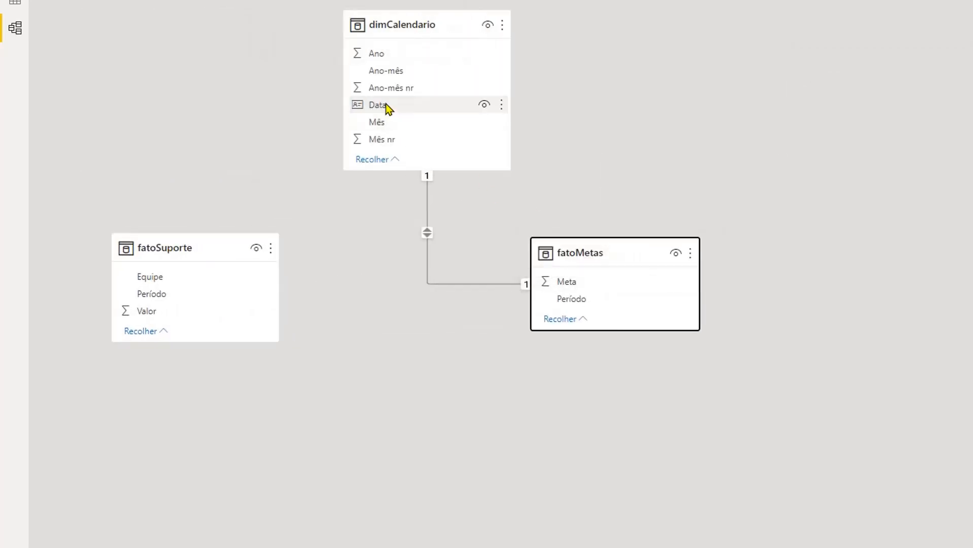
click(401, 107)
drag(401, 107, 242, 298)
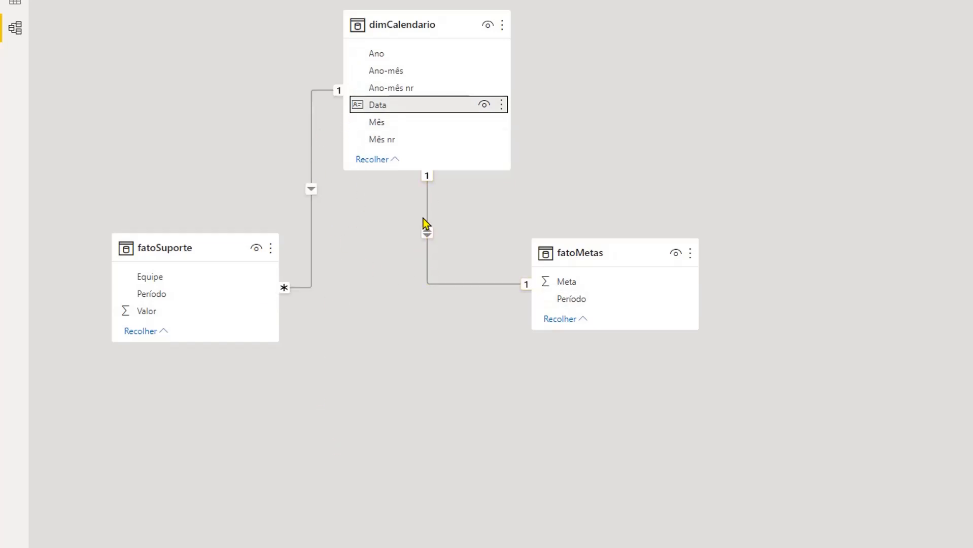
- Set the dimCalendario–fatoMetas relationship to cardinality Um para muitos (1:*) with cross-filter direction Único
double_click(468, 284)
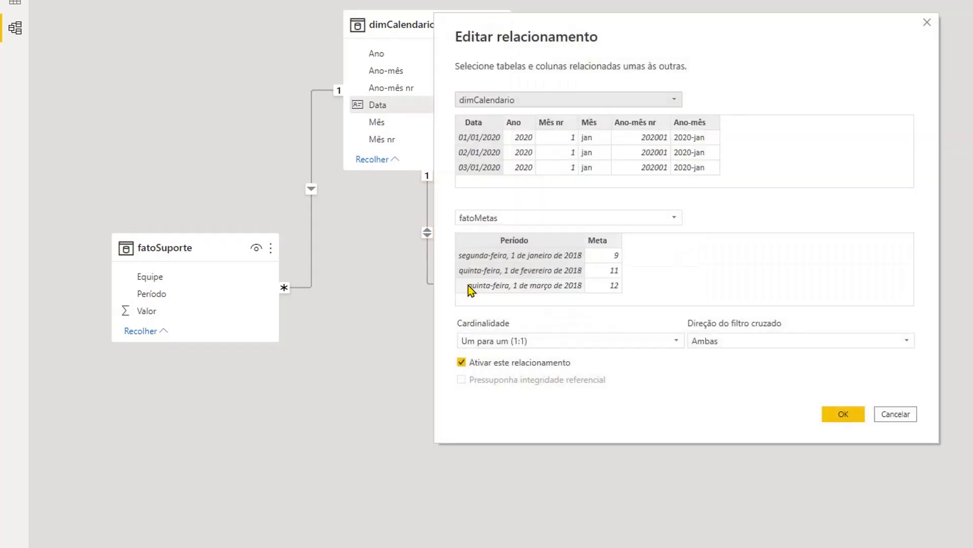
click(554, 342)
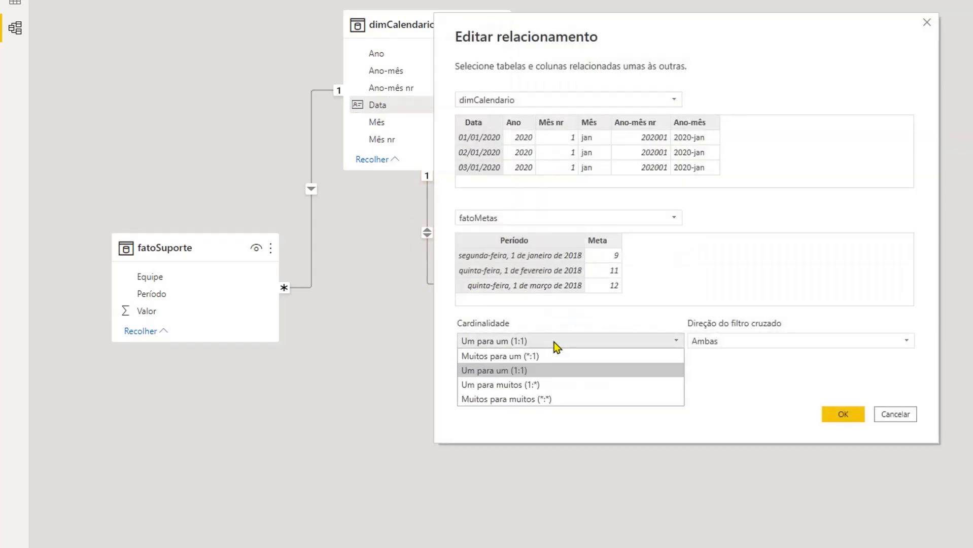
click(560, 385)
click(780, 343)
click(781, 352)
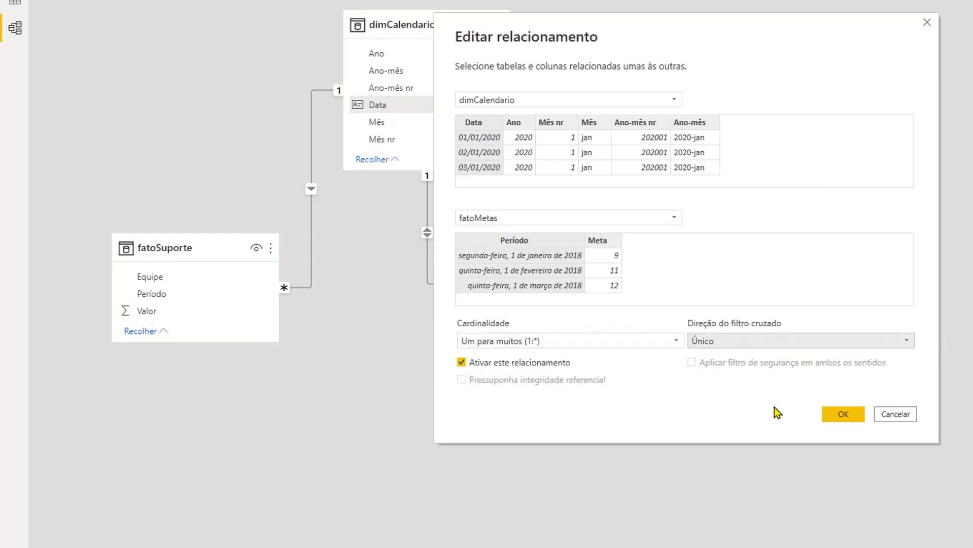
drag(621, 28, 912, 3)
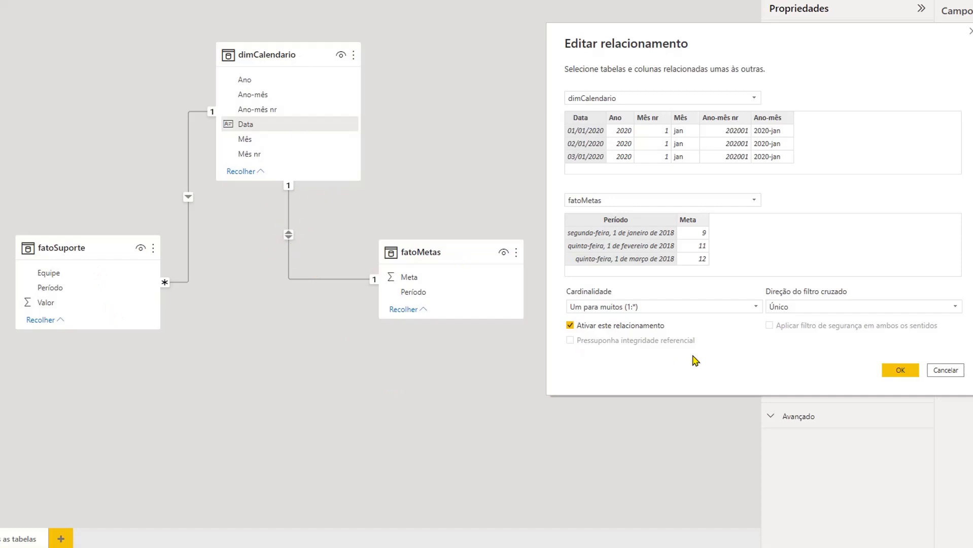
click(911, 376)
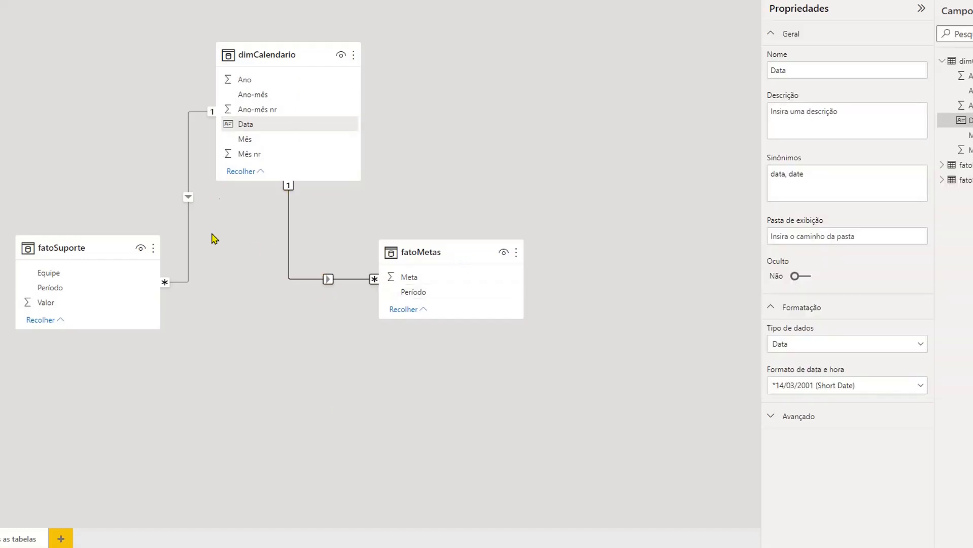
- Add a stacked column and line chart to the Gráfico KPI page, placed low beside the slicer panel and widened to the page's edge
click(99, 151)
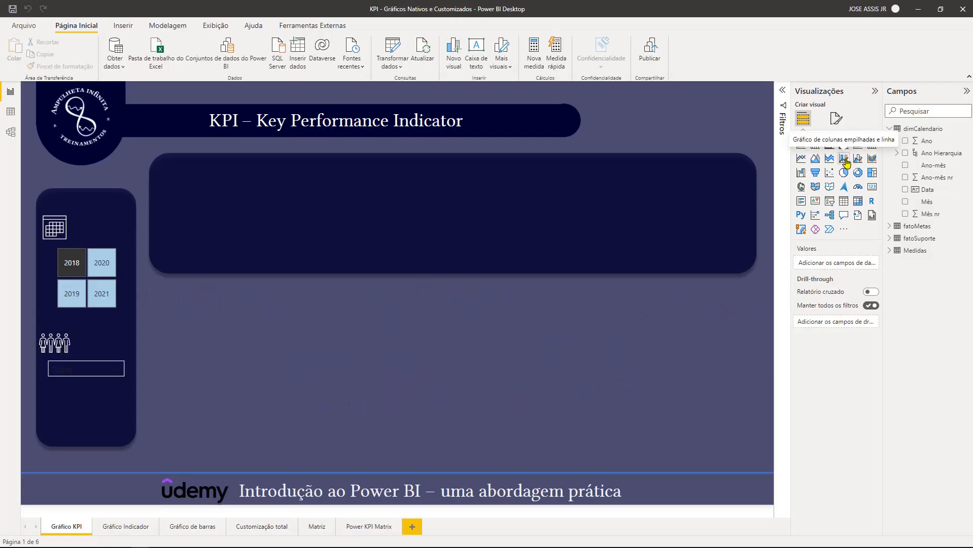
click(844, 159)
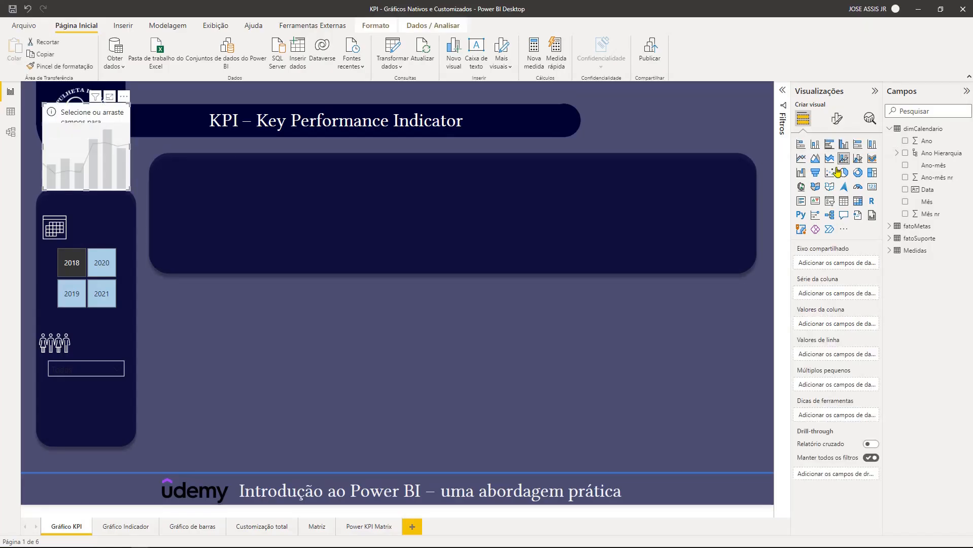
drag(74, 112, 191, 376)
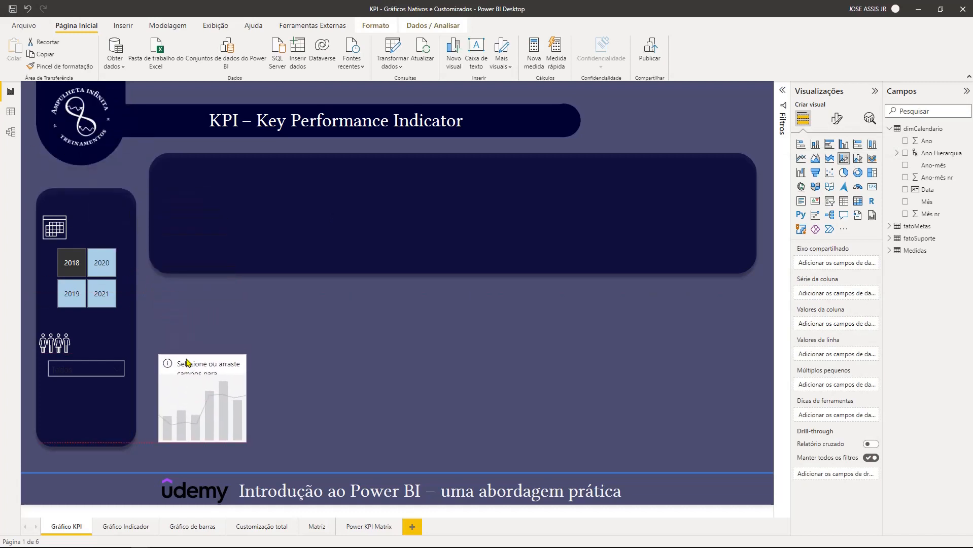
drag(247, 401, 759, 420)
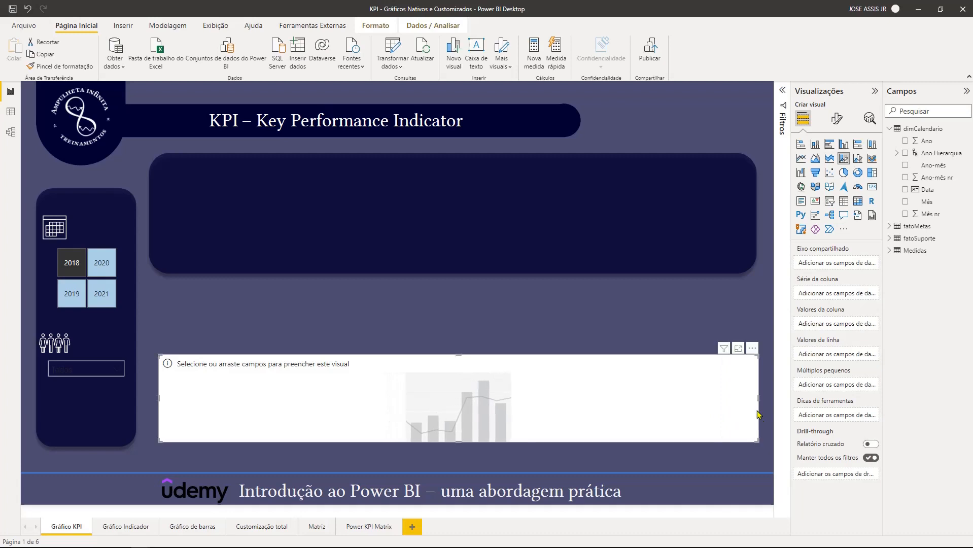
- Assign dimCalendario's Ano Hierarquia, with its Ano and Mês levels, to the chart's shared axis
click(897, 153)
click(935, 167)
click(935, 177)
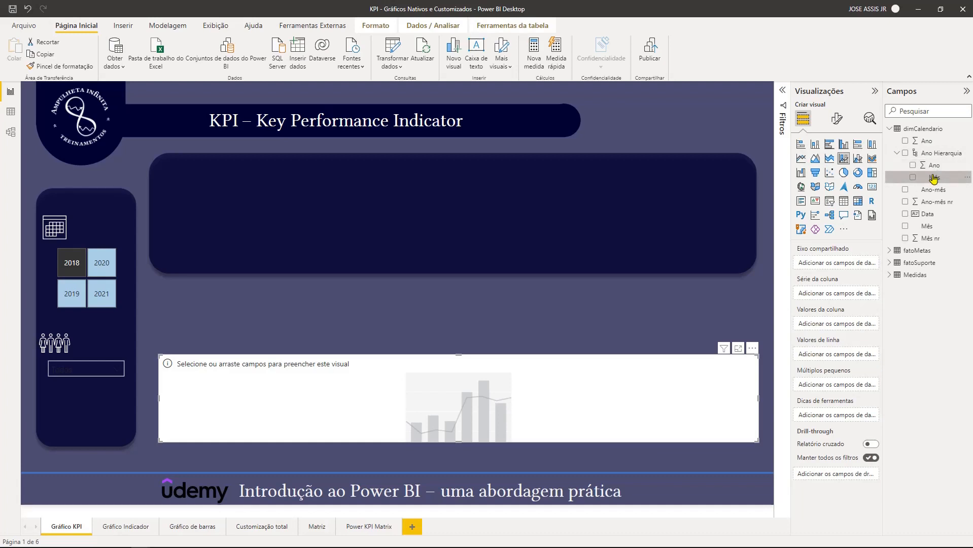
drag(932, 155, 851, 268)
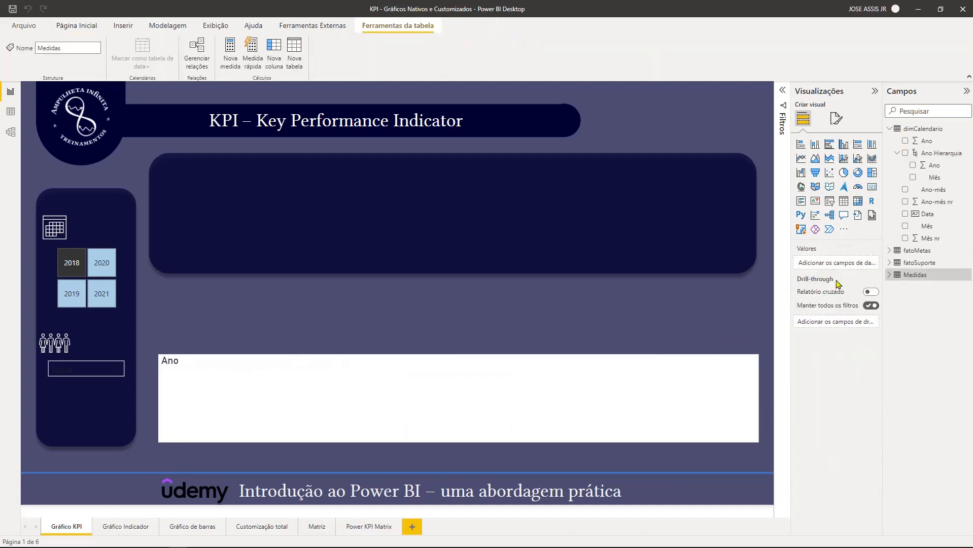
- Start a new measure in the Medidas table and paste the copied TMS formula, which takes the maximum fatoSuporte[Valor] at the last fatoSuporte[Período]
right_click(916, 277)
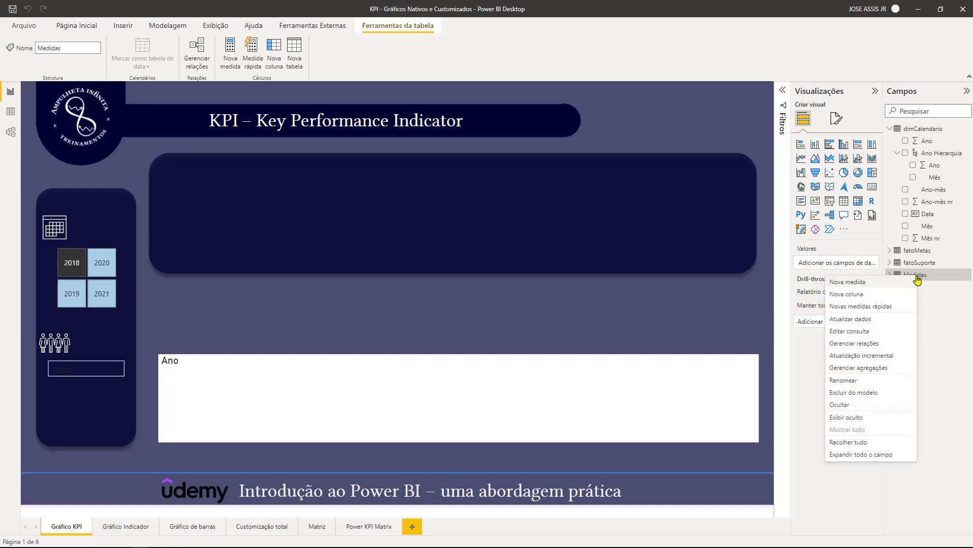
click(886, 284)
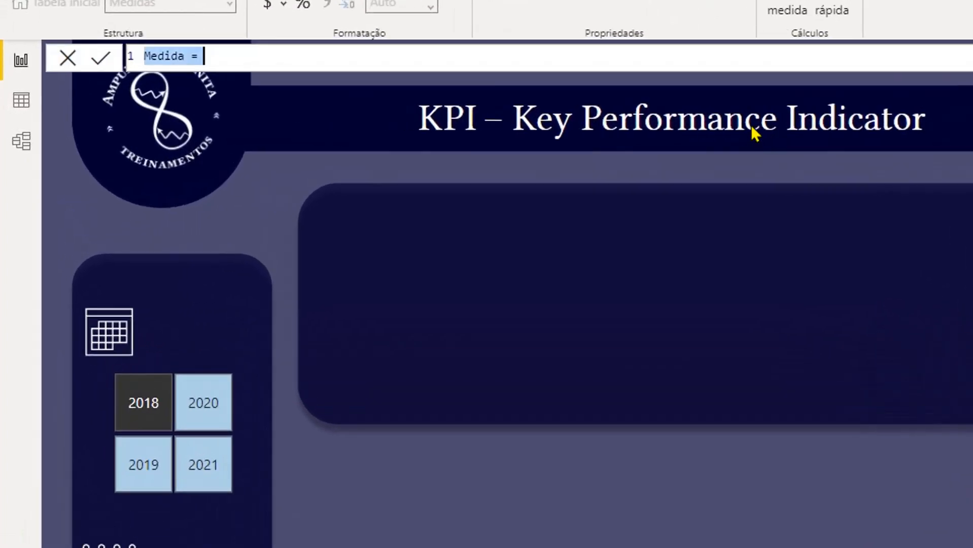
text(TMS = VAR _ultimaData = MAX( fatoSuporte[Período] )  RETURN CALCULATE(     MAX( fatoSuporte[Valor] ) ,     dimCalendario[Data] = _ultimaData ))
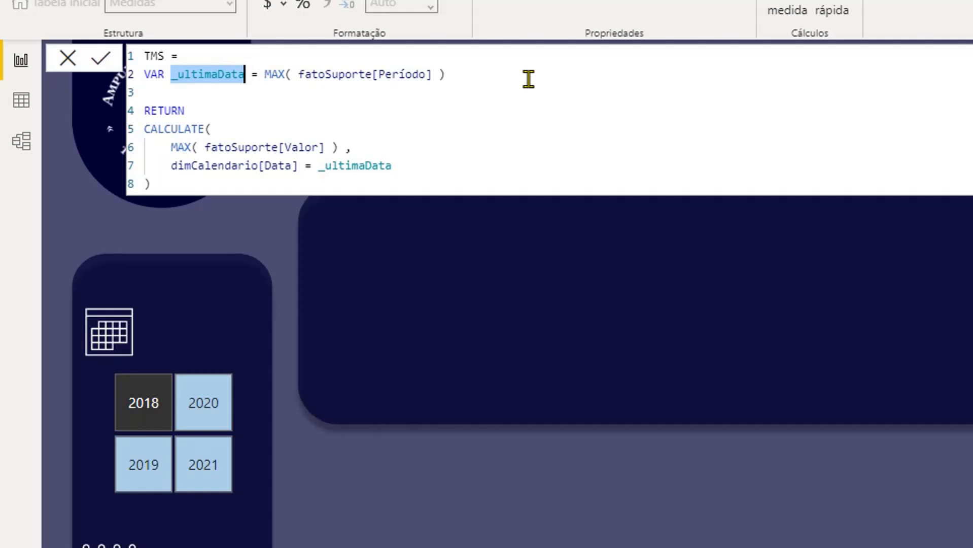
- Examine the TMS formula: the _ultimaData variable, the RETURN block, the MAX expression and the CALCULATE date filter
click(530, 78)
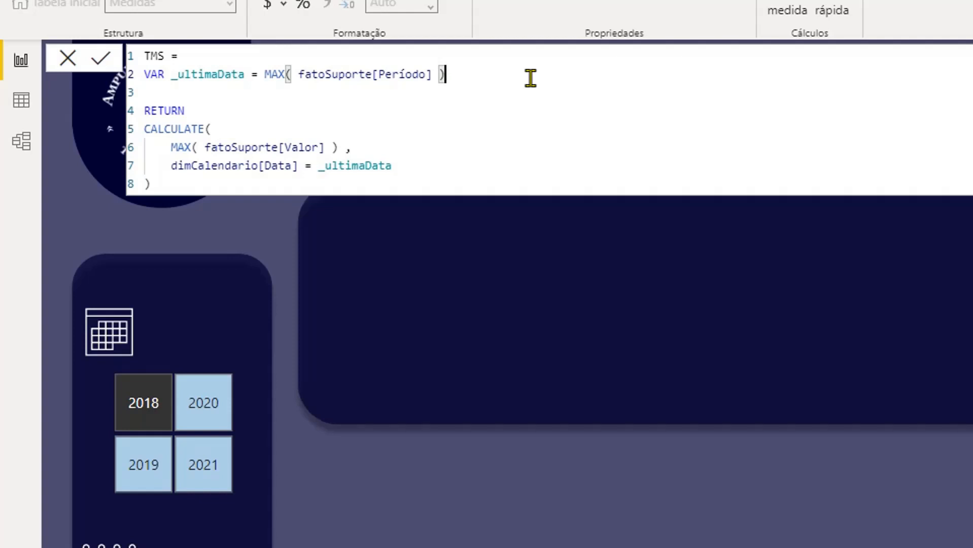
double_click(171, 110)
click(259, 110)
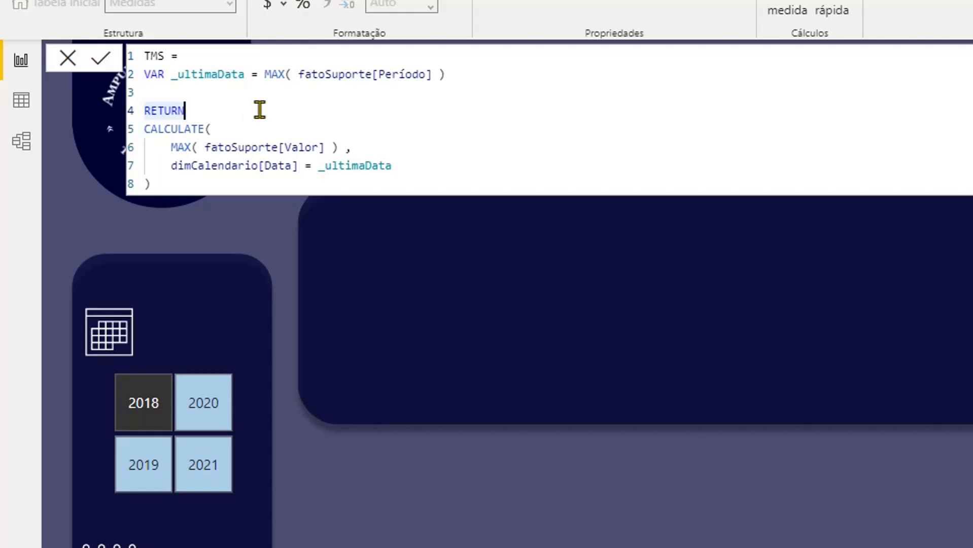
triple_click(306, 148)
click(403, 143)
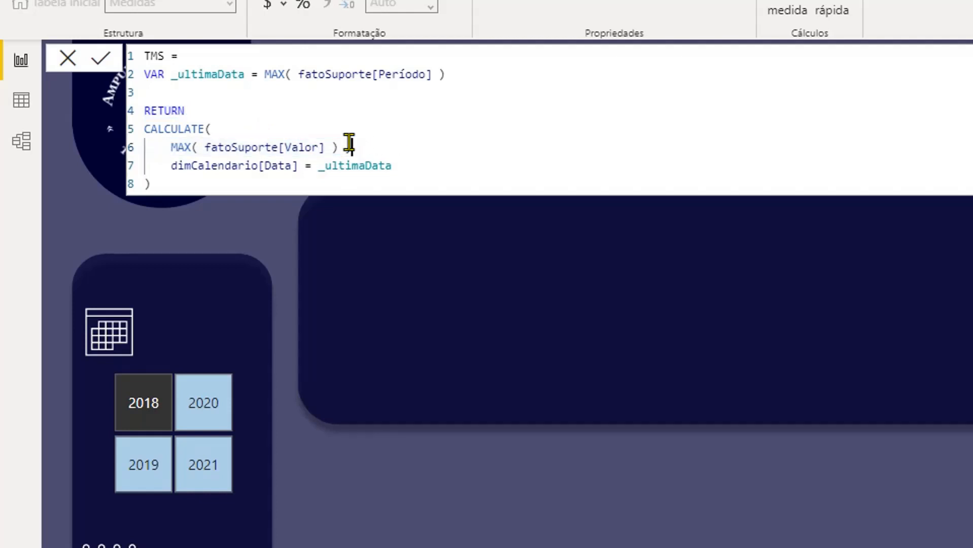
double_click(180, 147)
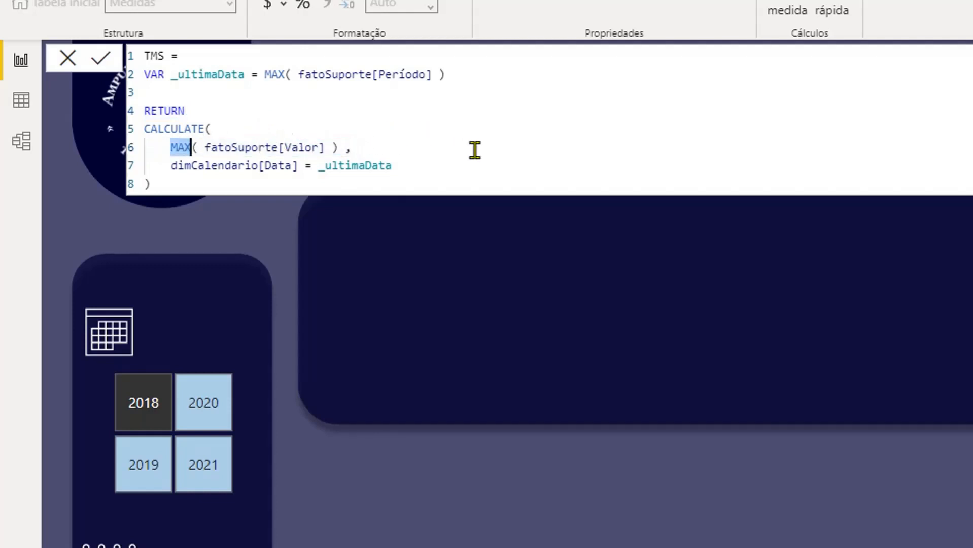
click(475, 150)
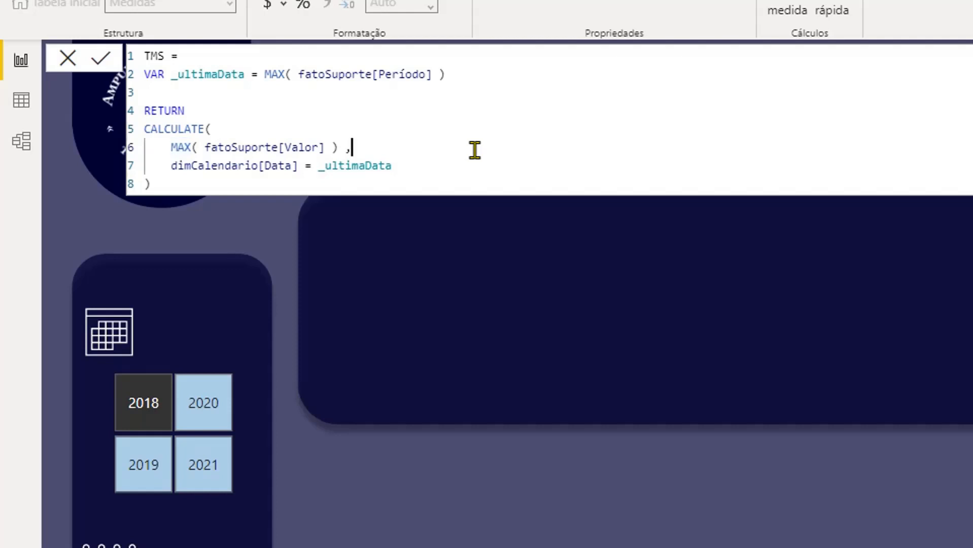
double_click(185, 130)
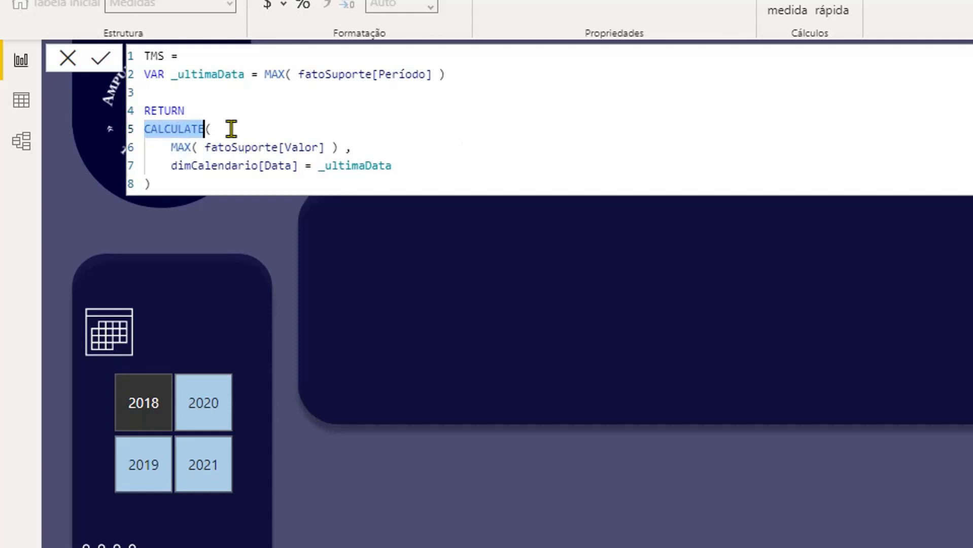
click(266, 129)
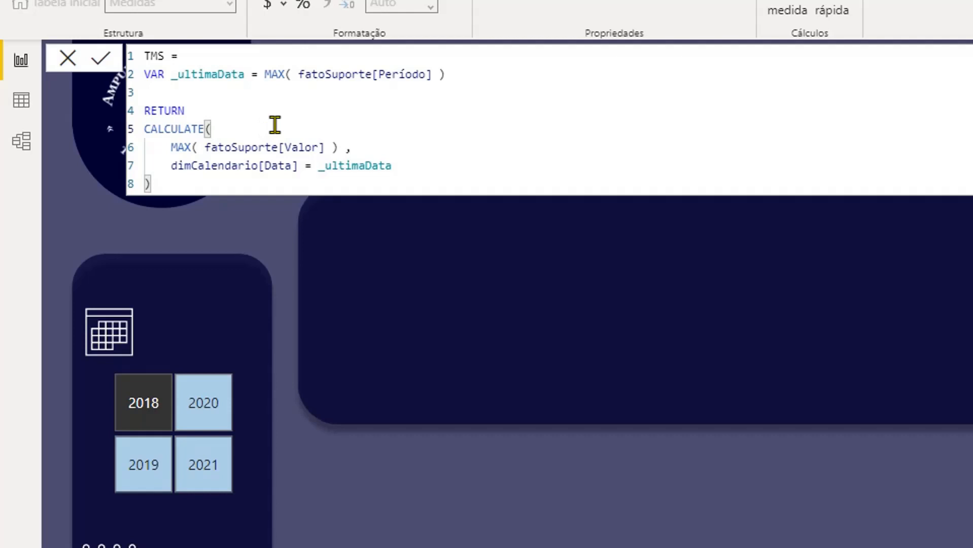
double_click(355, 166)
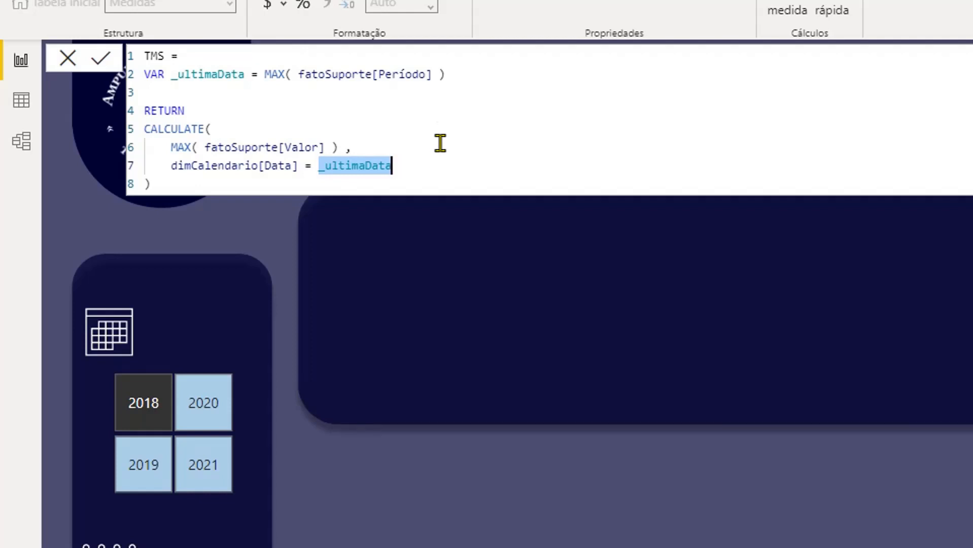
- Save the TMS measure and start another Medidas measure with the copied Metas formula, taking the maximum fatoMetas[Meta] at the last fatoSuporte[Período]
click(442, 114)
key(Return)
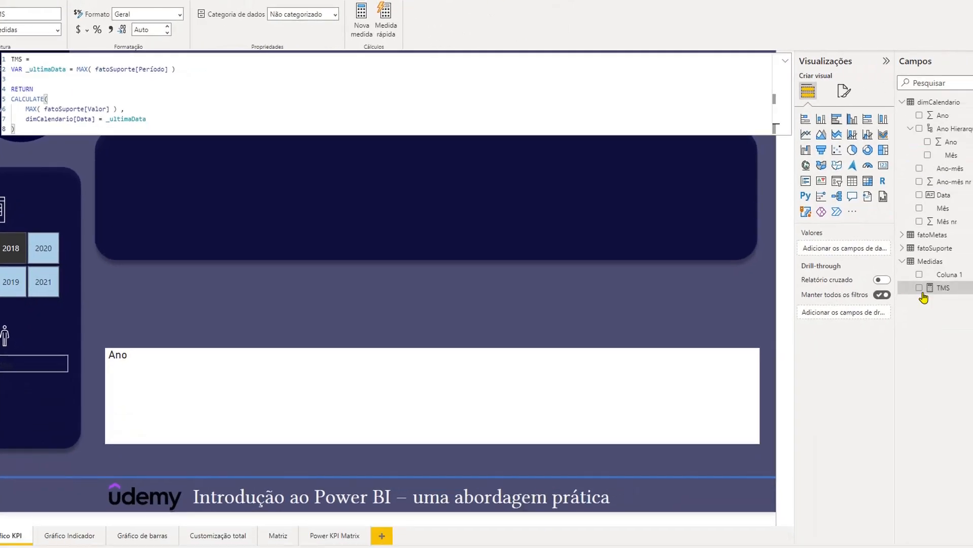
right_click(928, 263)
click(911, 274)
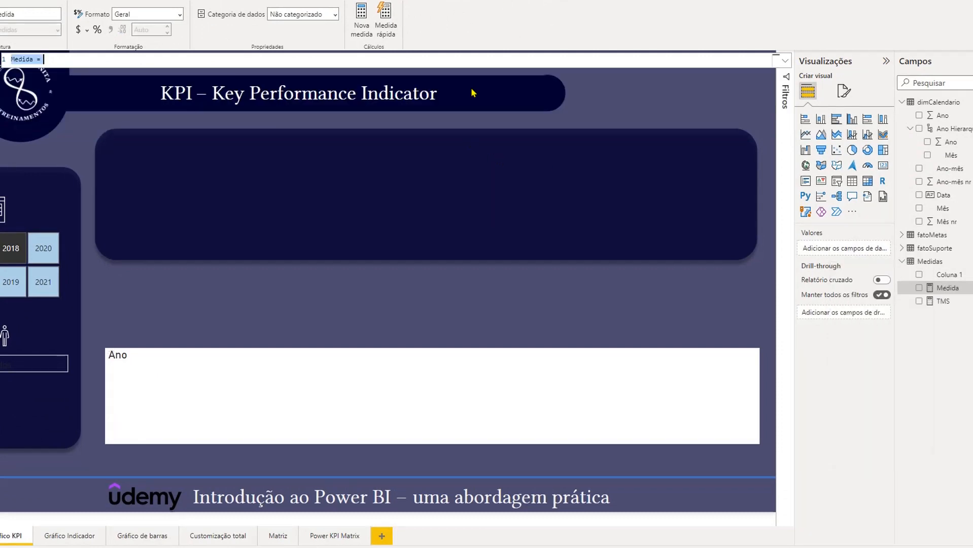
text(Metas = VAR _ultimaData = MAX( fatoSuporte[Período] )  RETURN CALCULATE(     MAX( fatoMetas[Meta] ) ,     dimCalendario[Data] = _ultimaData ))
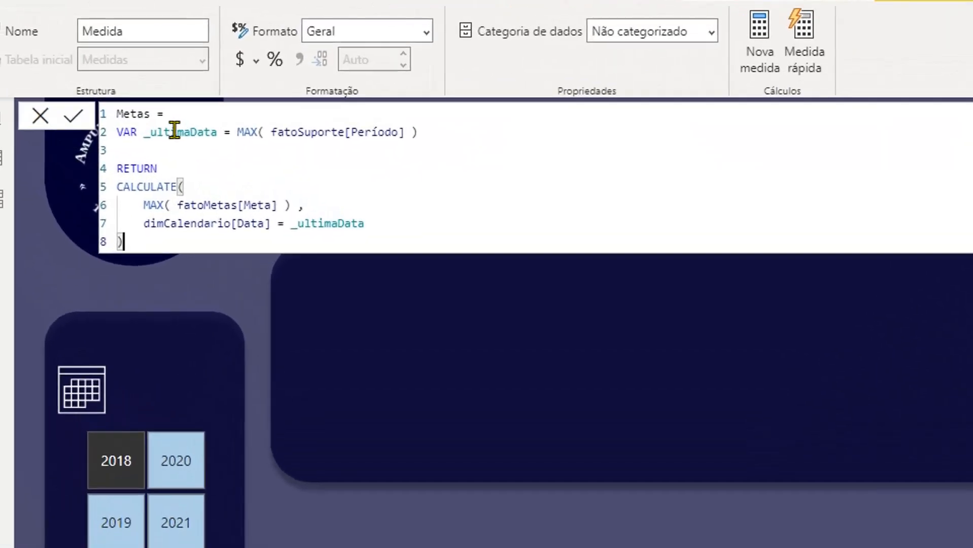
- Check the Metas formula's MAX expression over fatoMetas[Meta] and save the measure
click(47, 59)
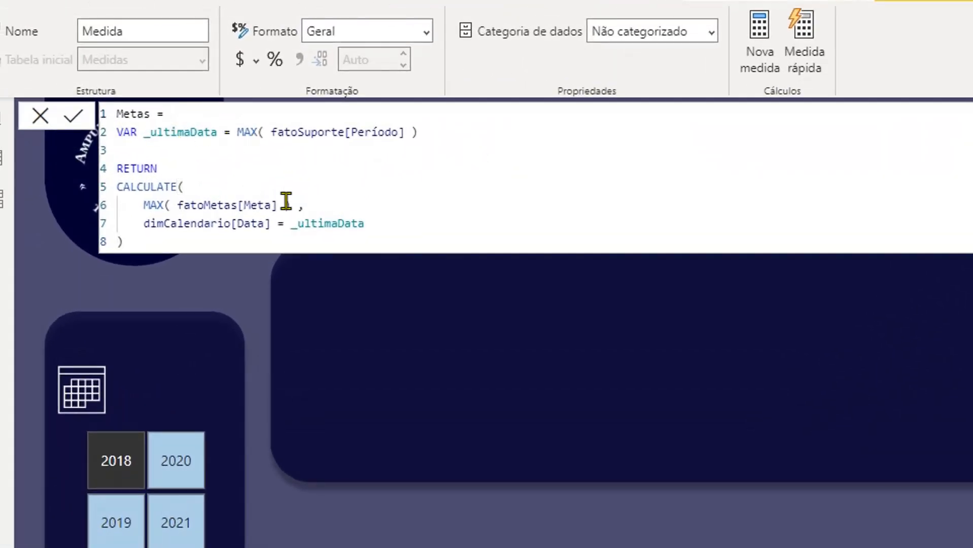
click(152, 208)
double_click(153, 205)
click(203, 205)
double_click(203, 205)
double_click(256, 205)
click(607, 212)
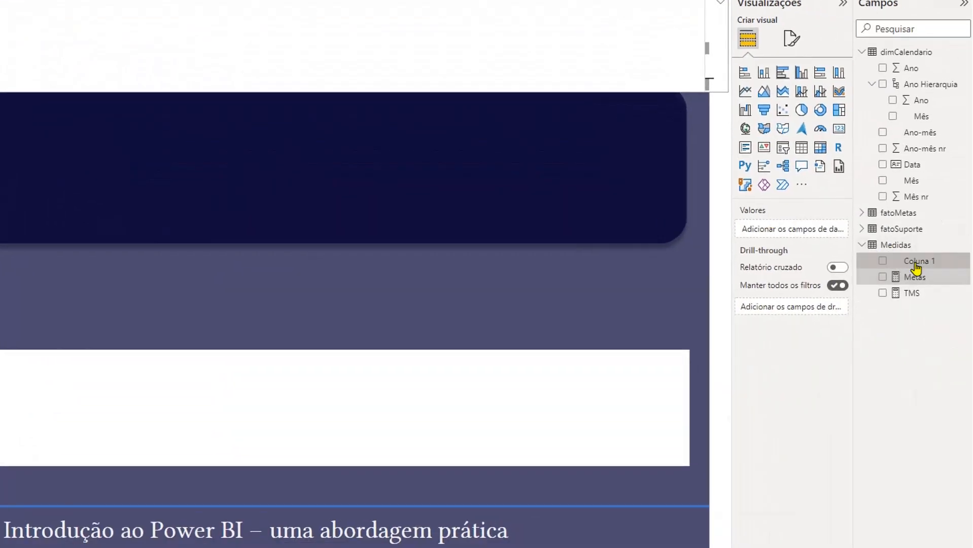
- Hide the placeholder column Coluna 1 in the Medidas table
right_click(916, 266)
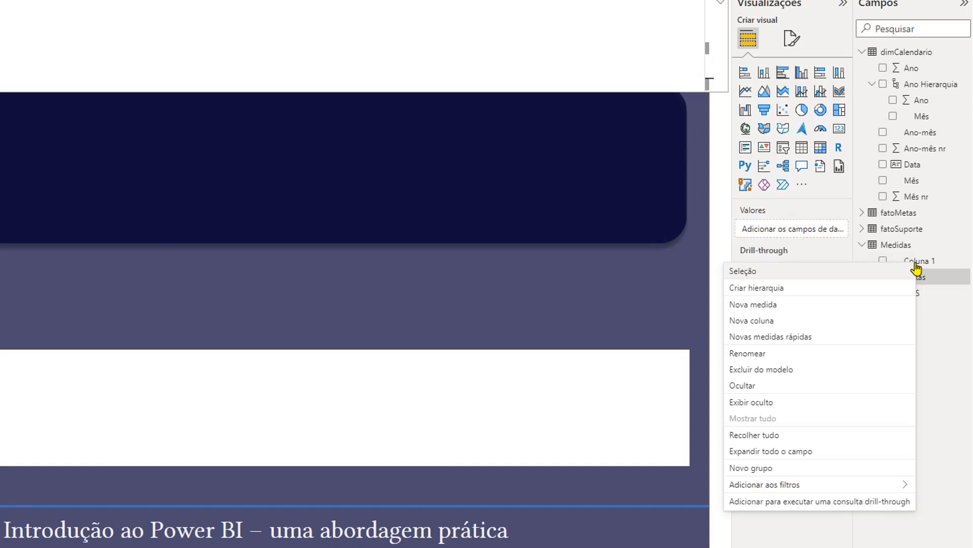
click(788, 390)
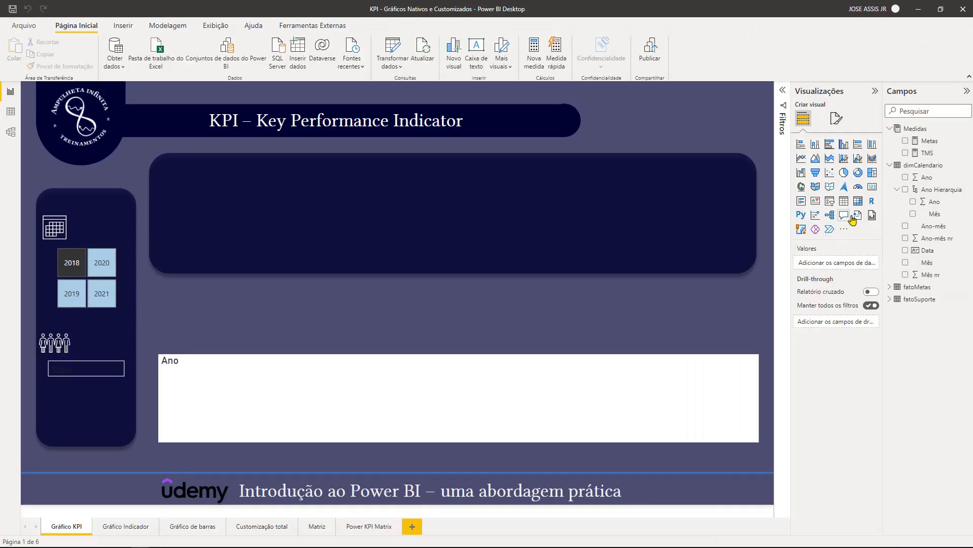
- Assign Metas to the chart's line values and TMS to its column values, and expand the axis to show year and month
click(627, 381)
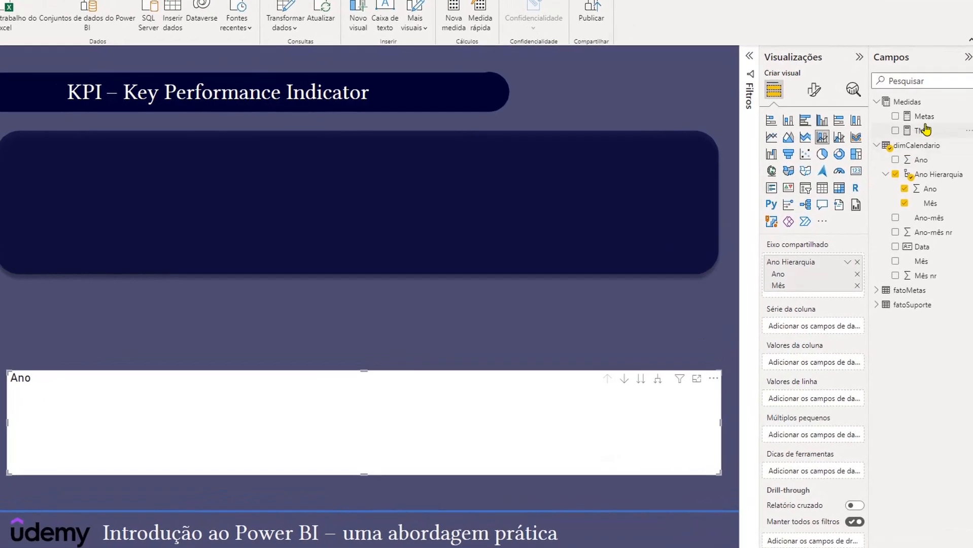
drag(927, 122, 825, 400)
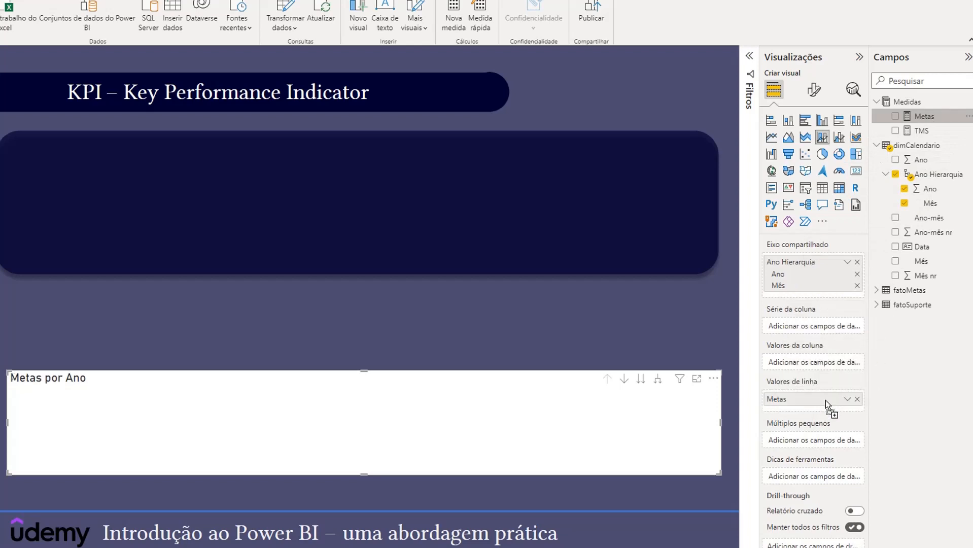
drag(923, 136, 814, 365)
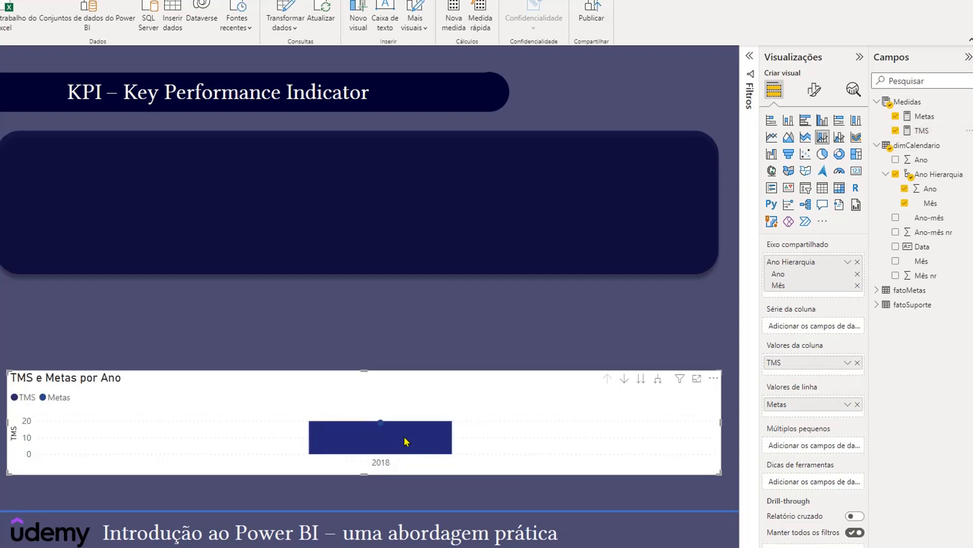
click(658, 382)
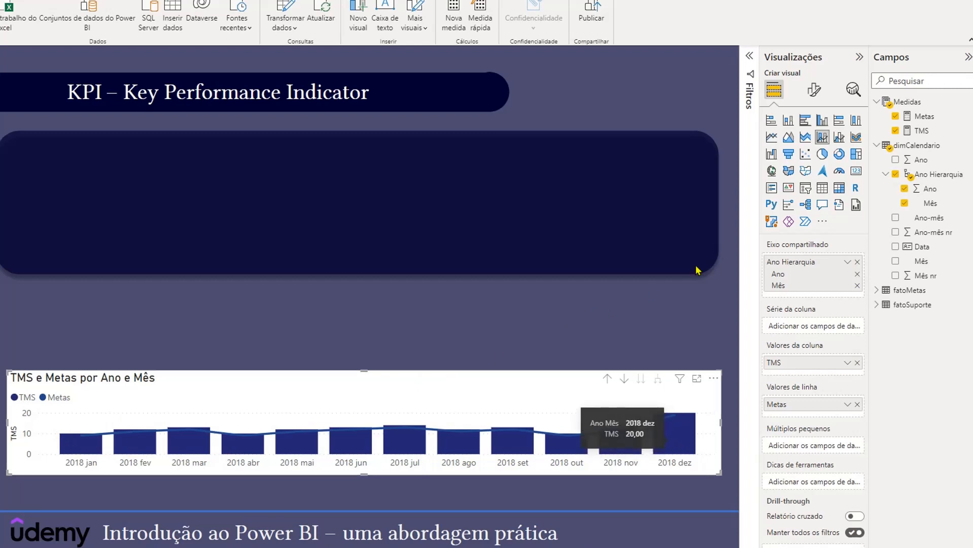
- Split the chart's columns by fatoSuporte's Equipe and convert it to a clustered column and line chart
click(877, 305)
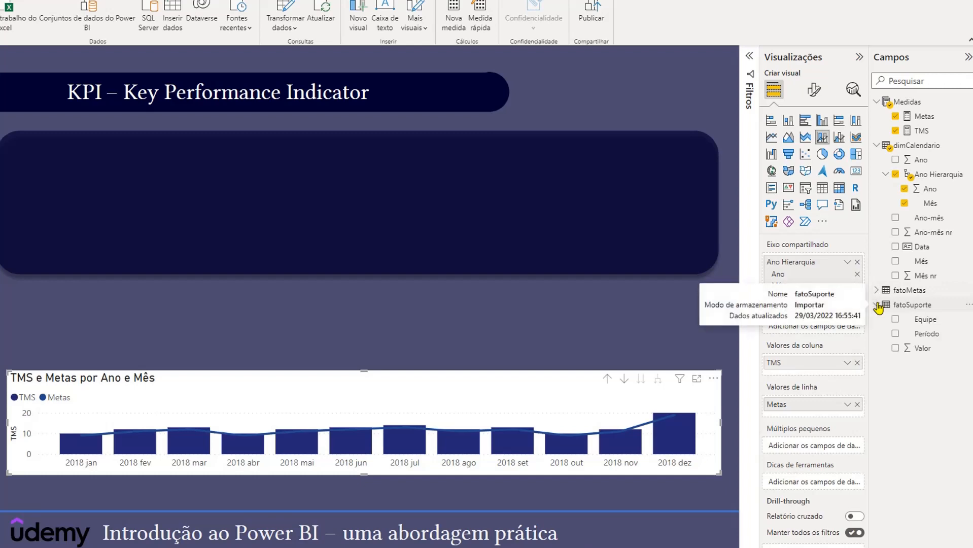
click(927, 320)
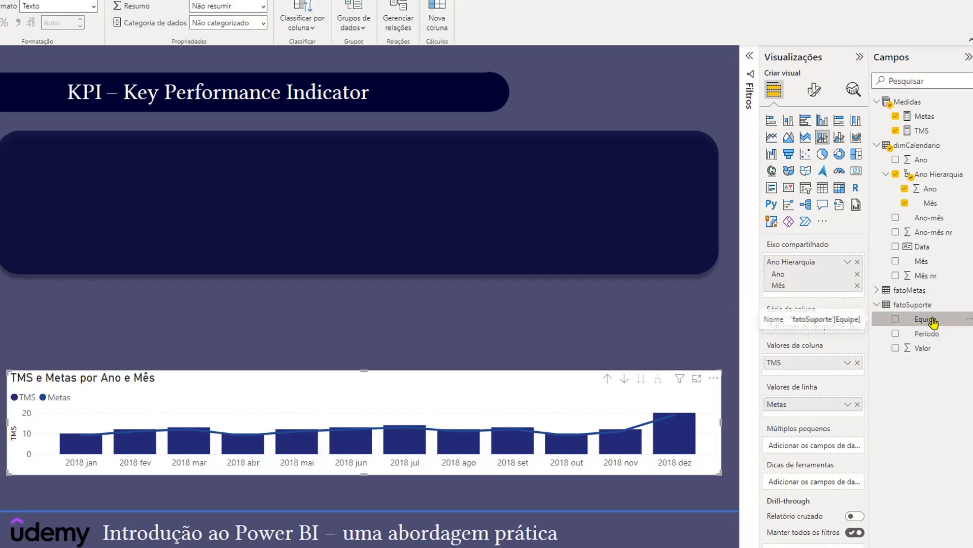
drag(928, 320, 826, 325)
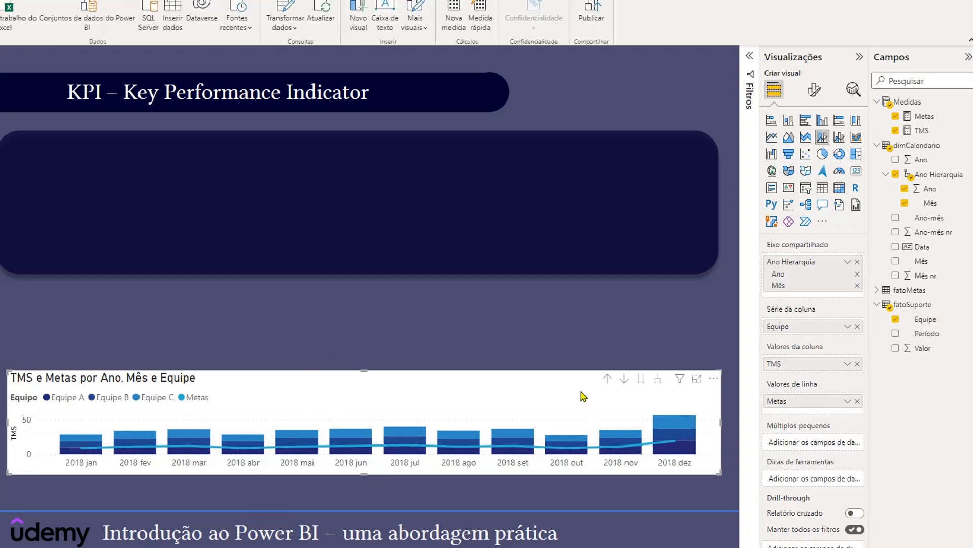
click(837, 139)
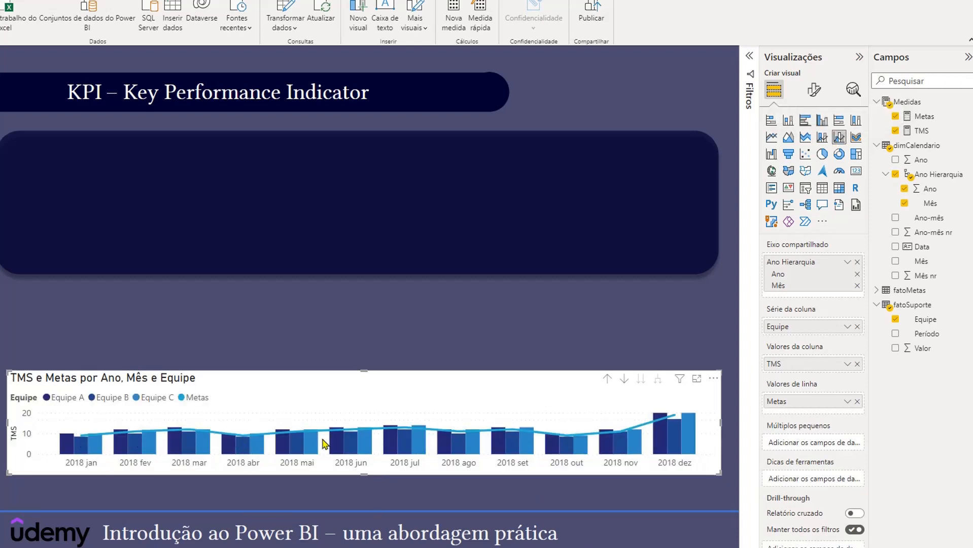
mouse_move(656, 451)
- Turn off the title of the chart's legend
click(813, 90)
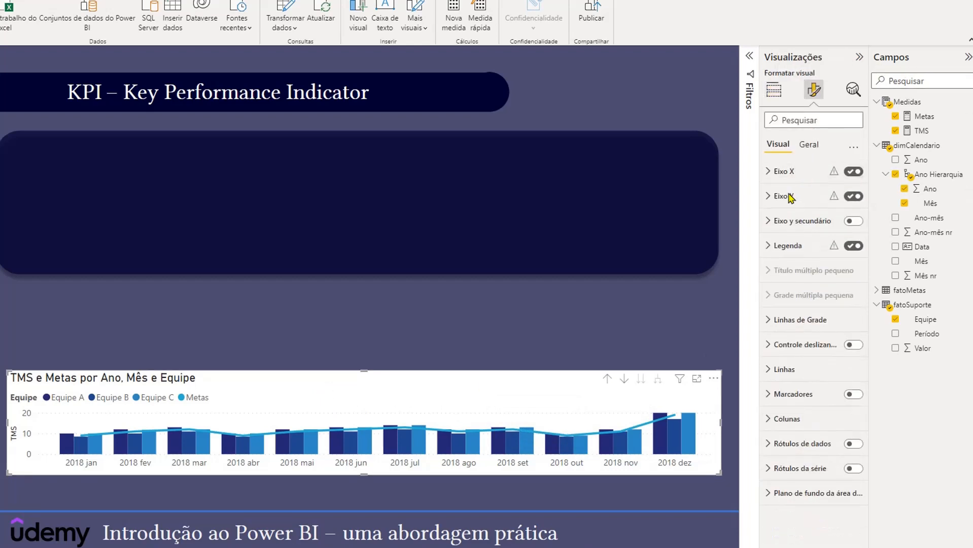
click(768, 246)
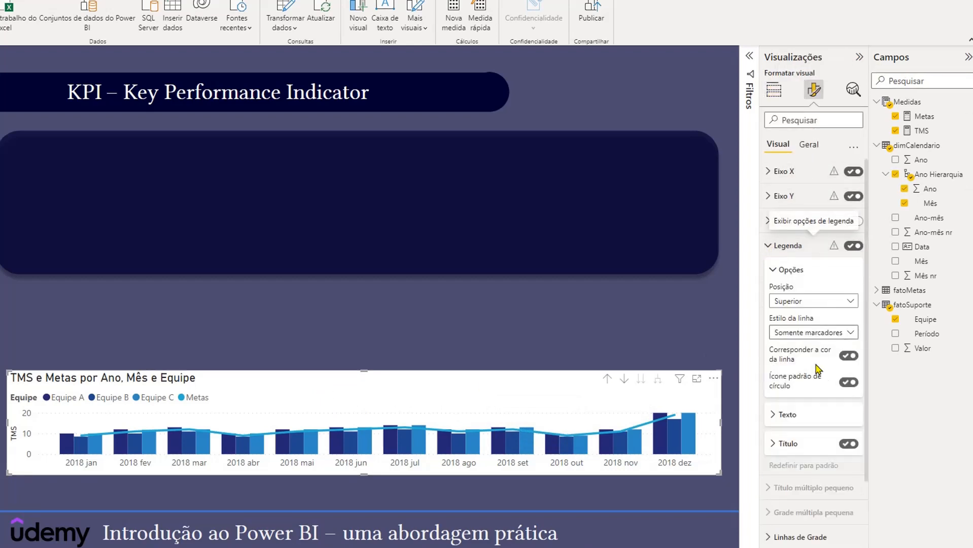
click(850, 444)
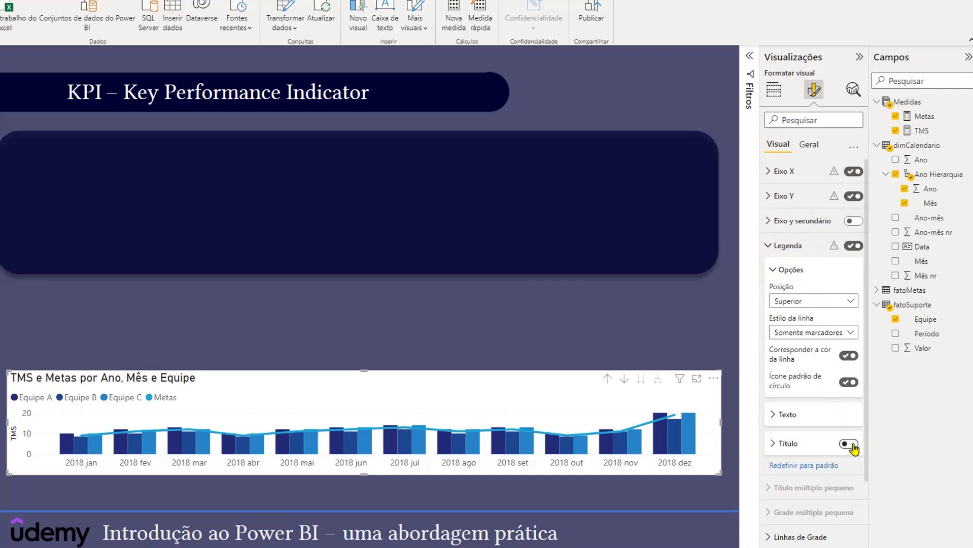
click(773, 246)
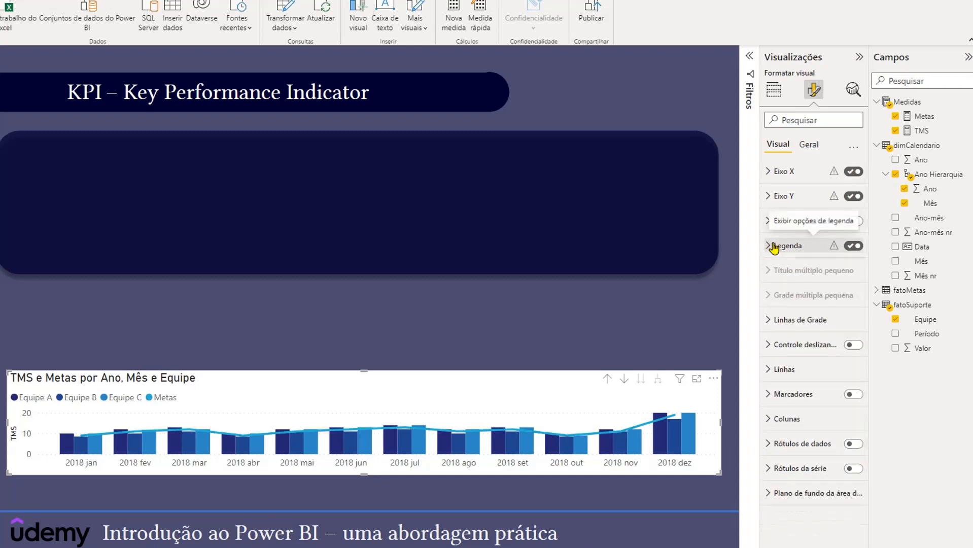
- Make the chart's Metas line stepped with the Nível option and set its line style to Pontilhado
click(769, 371)
scroll(793, 373, down, 4)
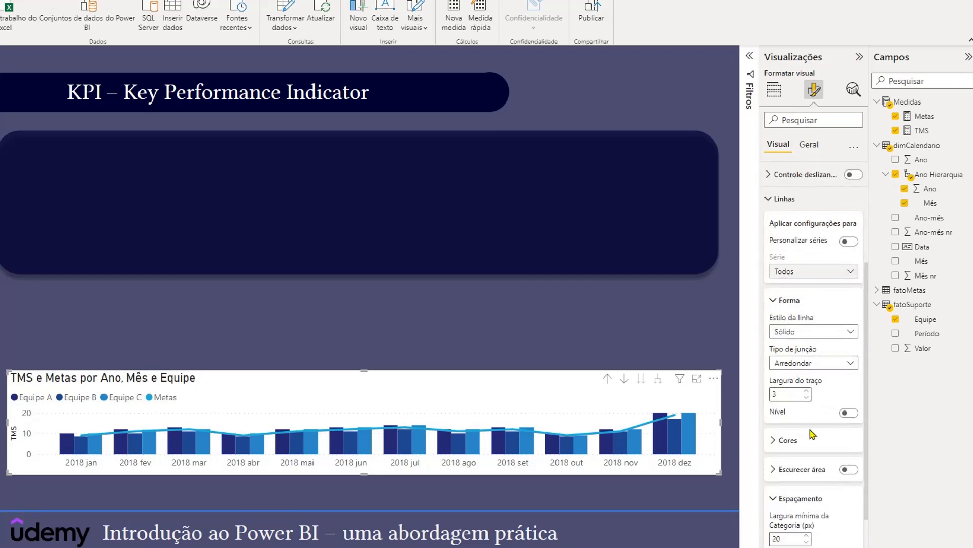
click(849, 413)
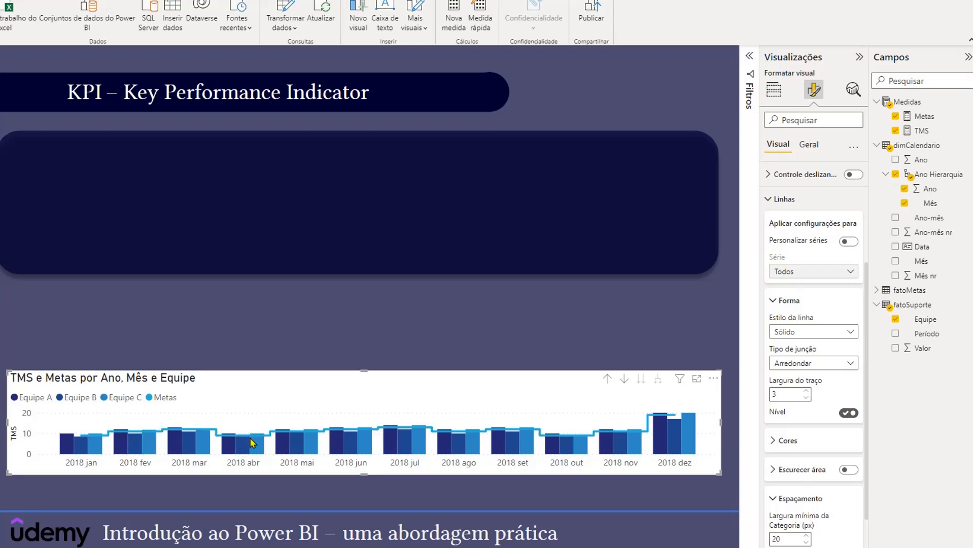
click(846, 334)
click(806, 376)
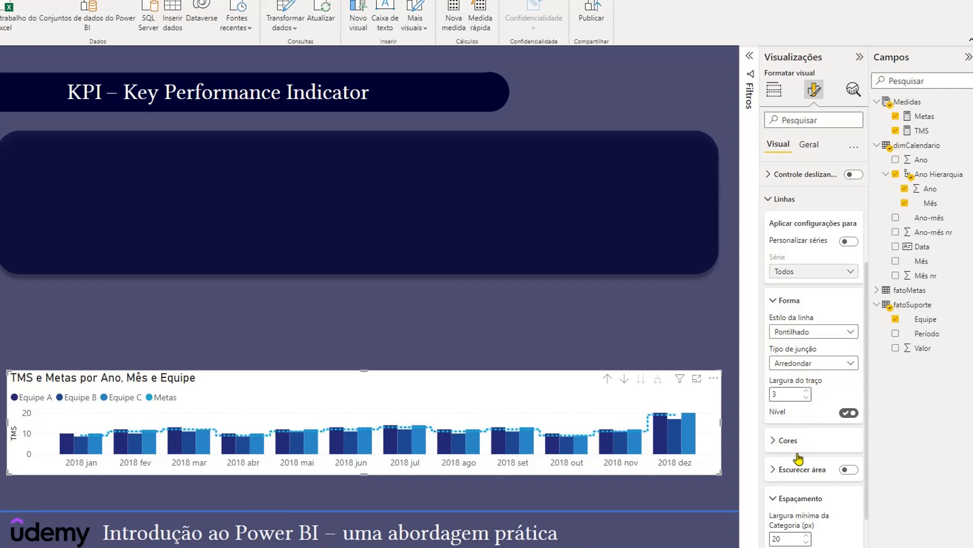
- Set the Metas line's color to black
click(773, 441)
scroll(775, 446, down, 1)
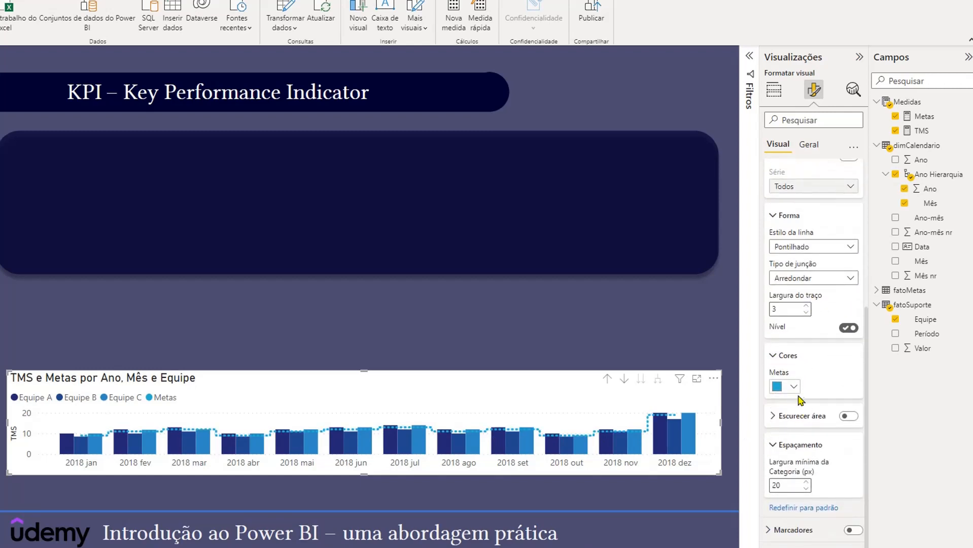
click(792, 387)
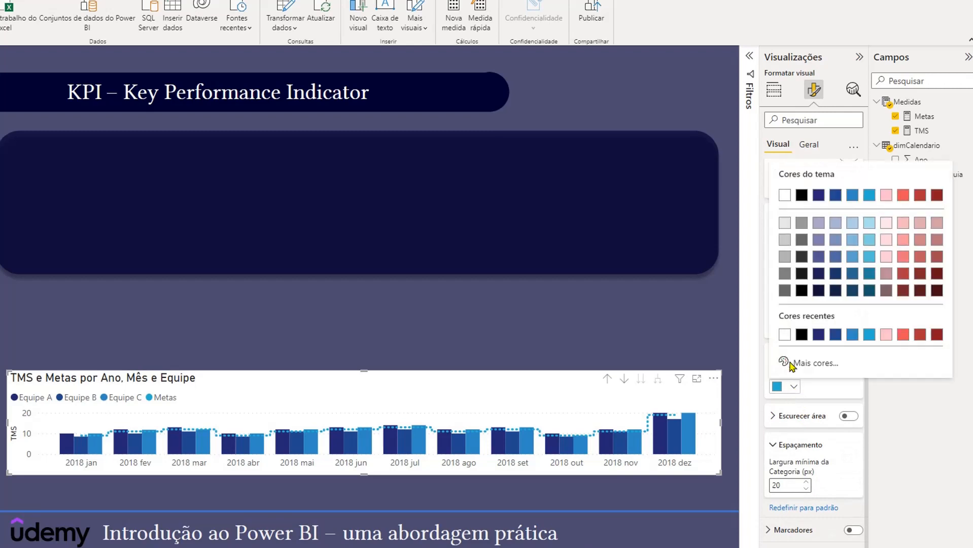
click(801, 335)
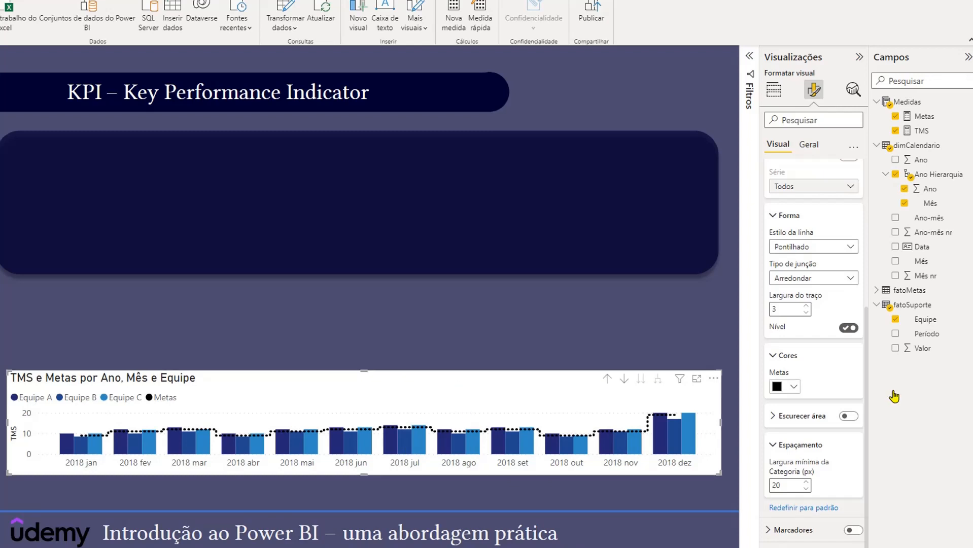
- Turn off the chart's background (Tela de fundo)
scroll(787, 378, up, 3)
scroll(789, 379, up, 2)
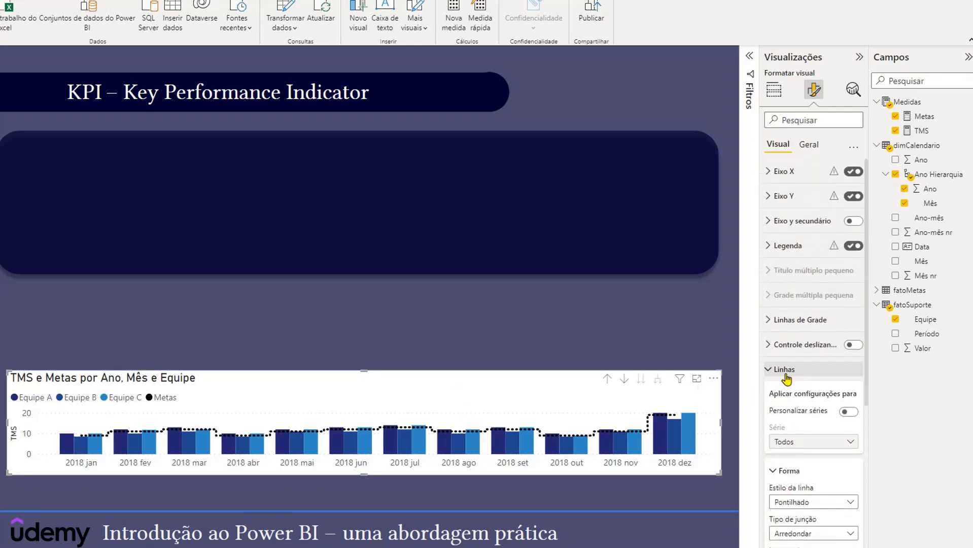
scroll(788, 378, down, 1)
click(810, 145)
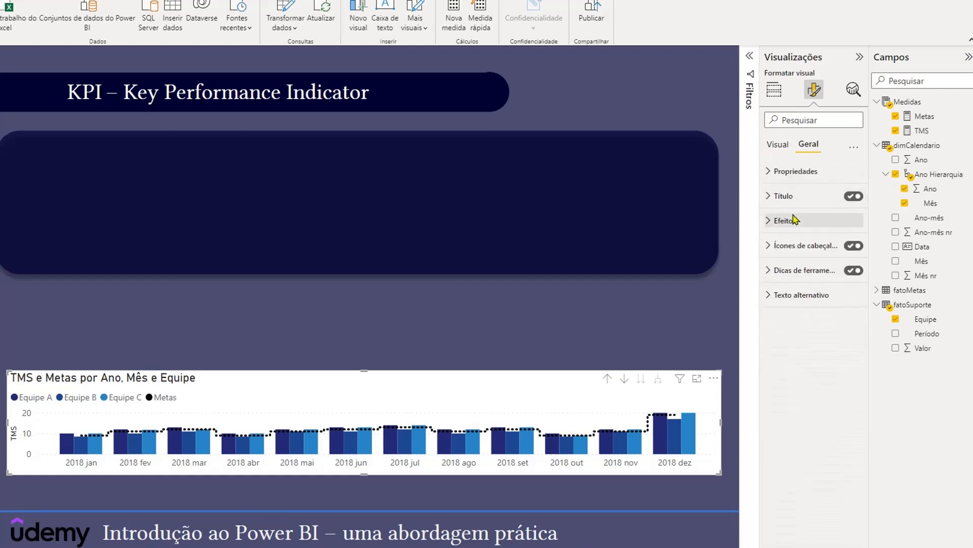
click(774, 220)
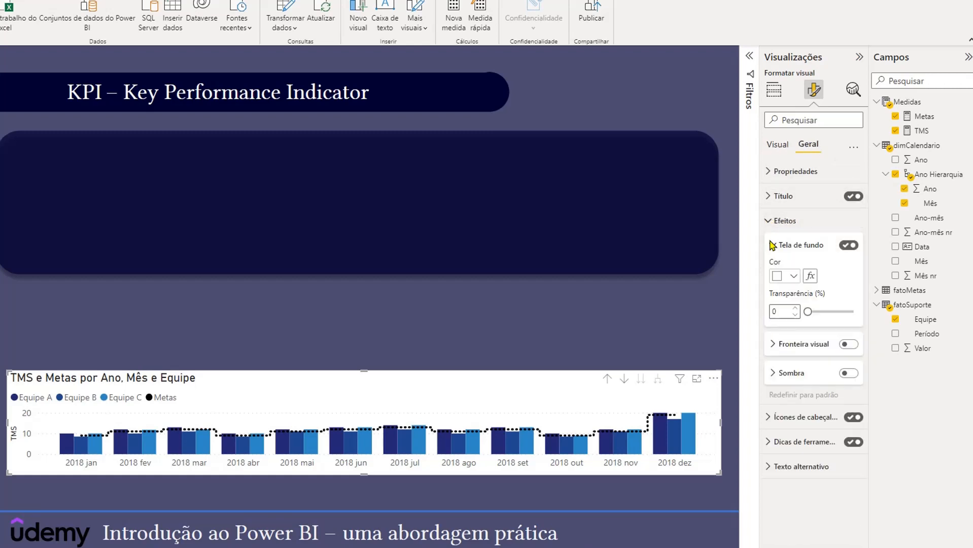
click(849, 246)
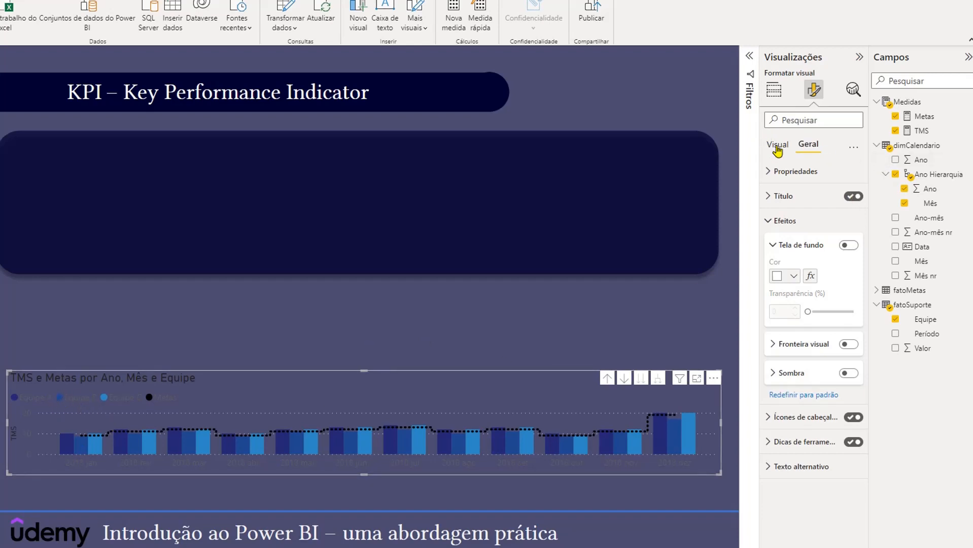
- Set the chart's legend text color to white and deselect the chart
click(777, 148)
click(770, 247)
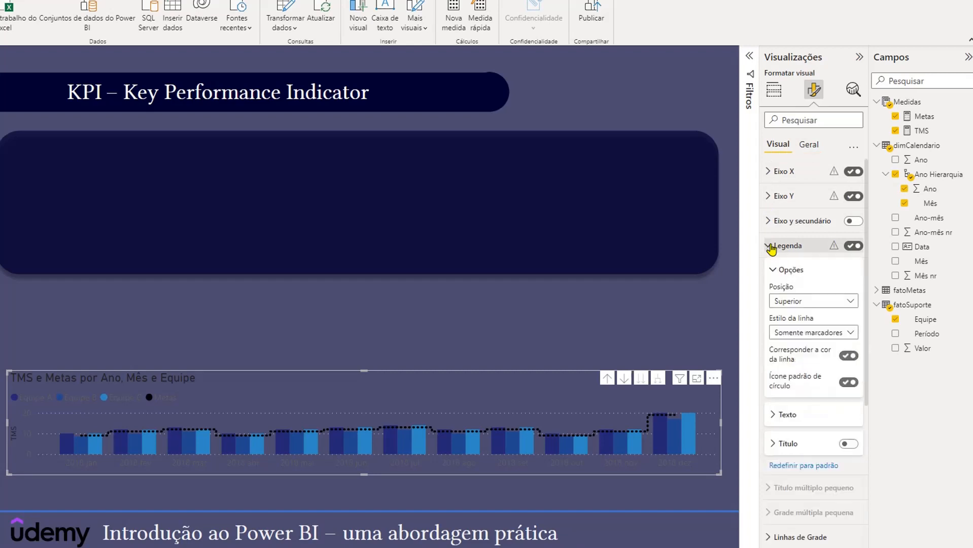
click(771, 416)
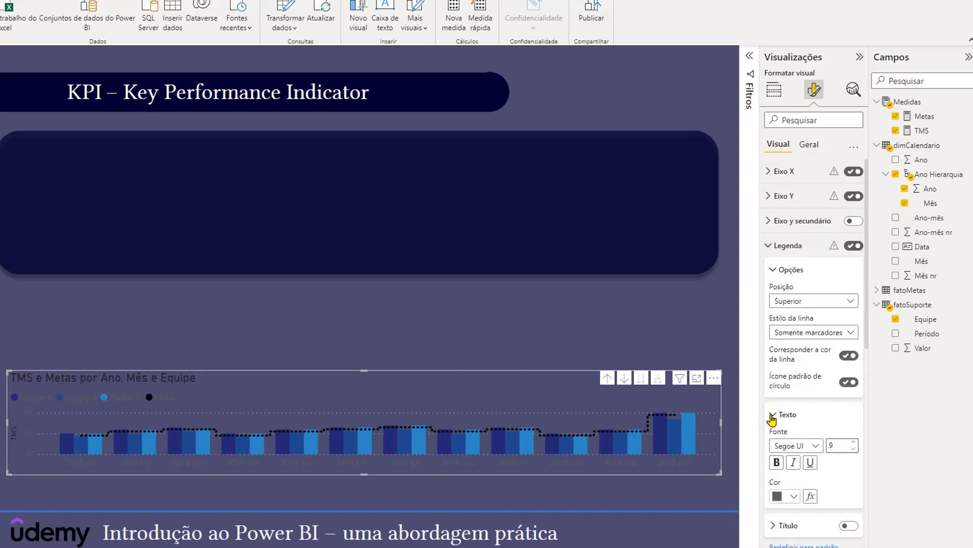
scroll(781, 447, down, 3)
click(793, 325)
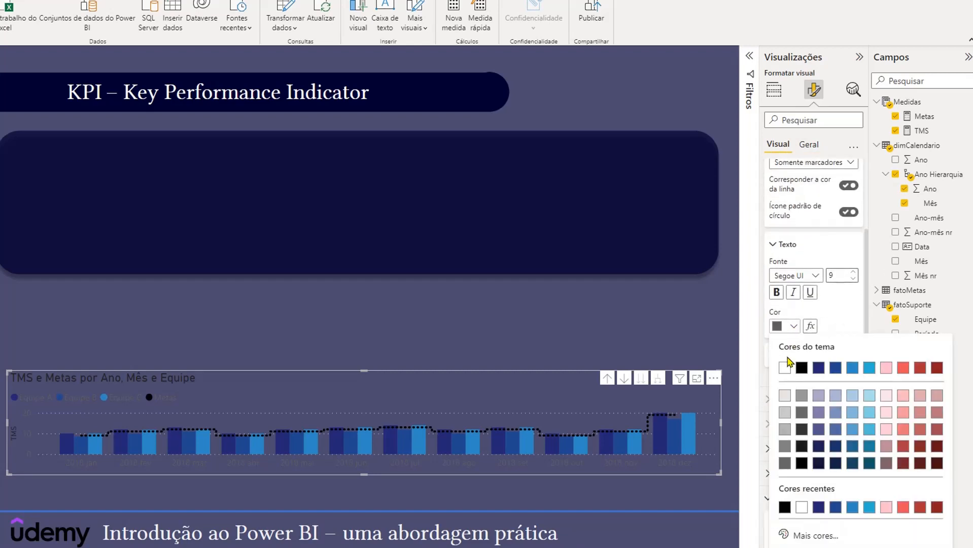
click(784, 367)
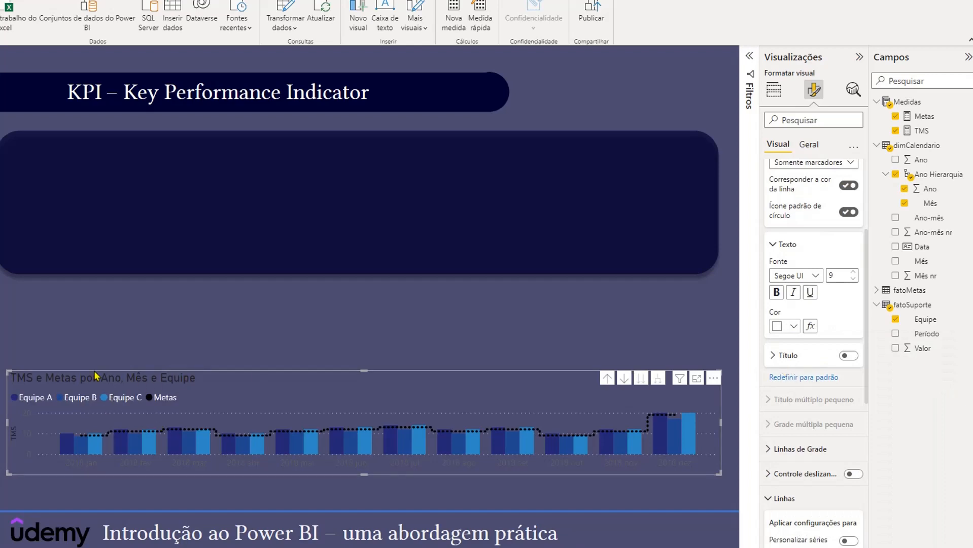
click(402, 330)
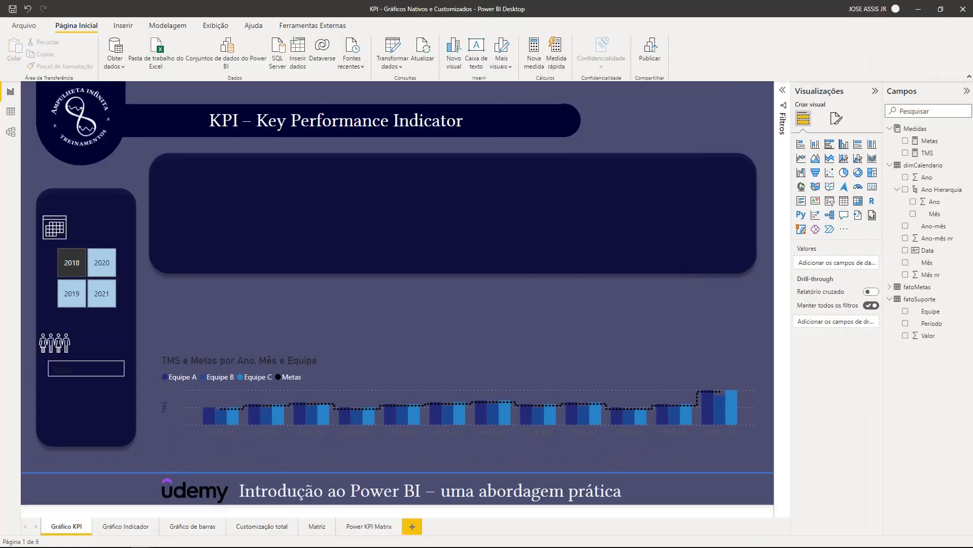
- Create a TMS Equipe A measure in the Medidas table as CALCULATE([TMS], fatoSuporte[Equipe] = "Equipe A")
right_click(904, 129)
click(767, 144)
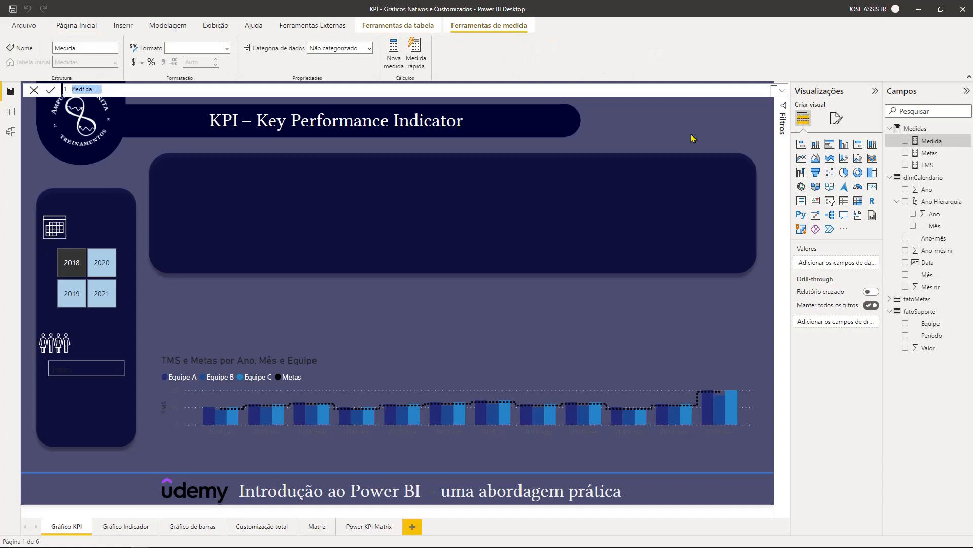
text(TMS Equipe A = CALCULATE(     [TMS] ,     fatoSuporte[Equipe] = "Equipe A" ))
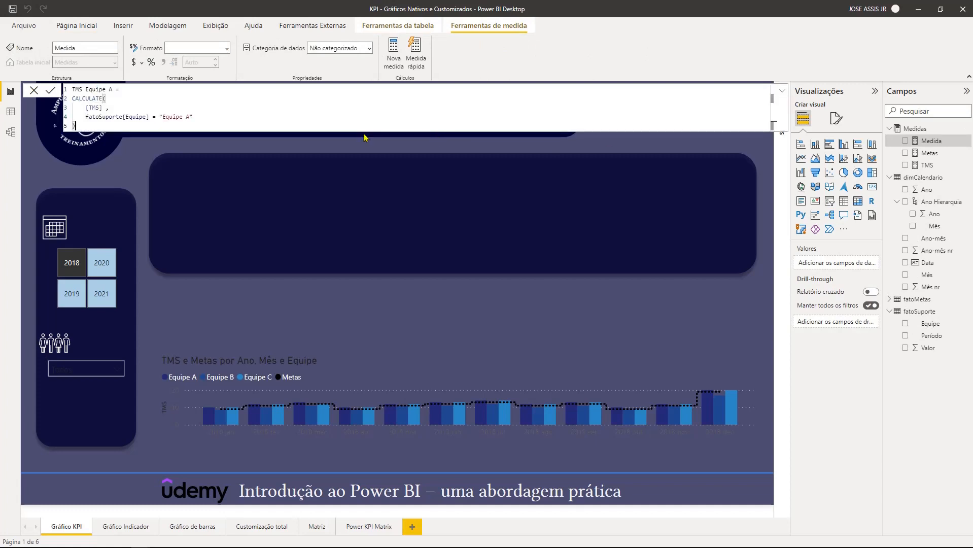
scroll(318, 117, up, 1)
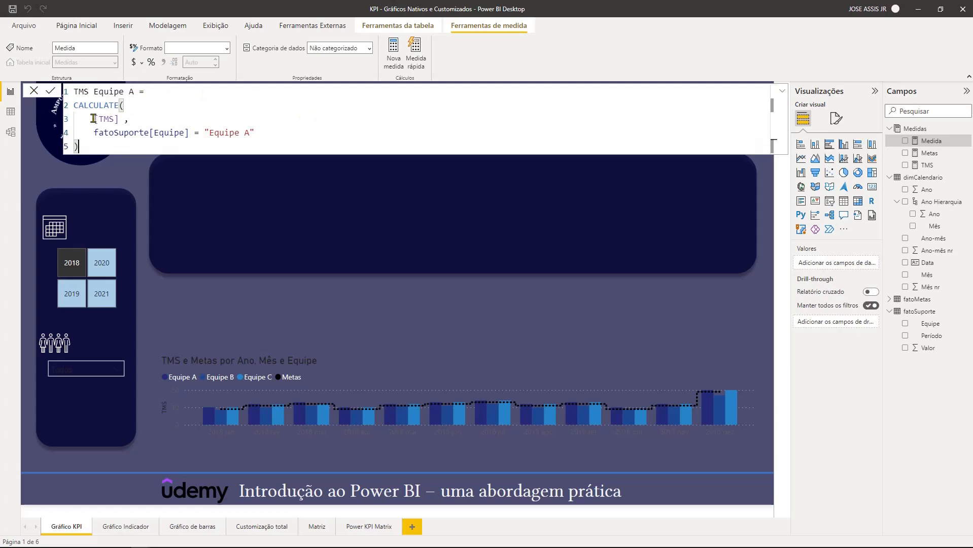
drag(94, 121, 119, 120)
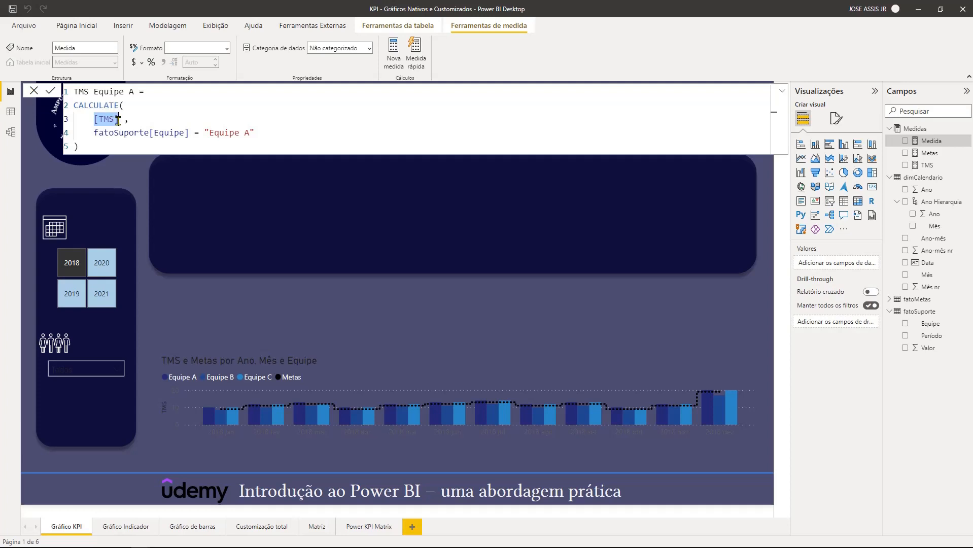
click(108, 120)
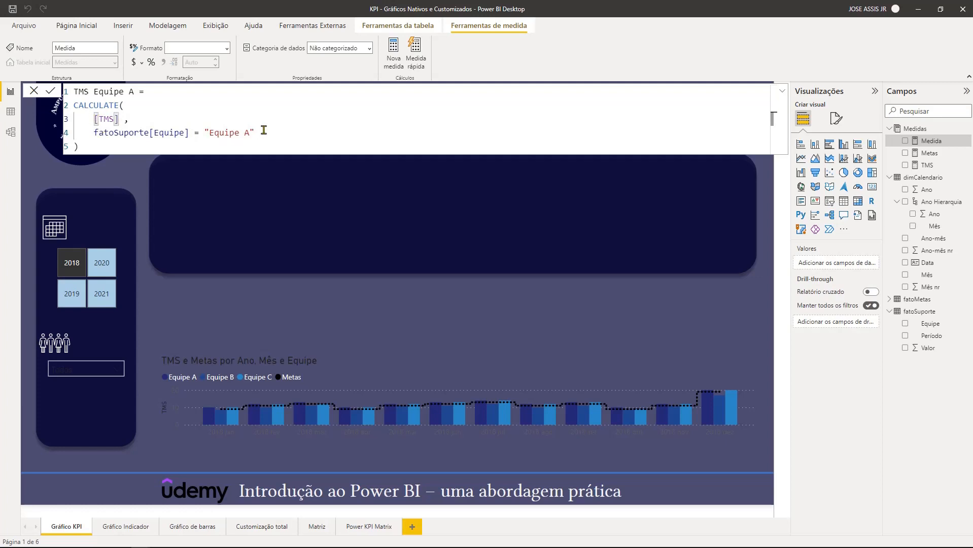
drag(255, 132, 205, 133)
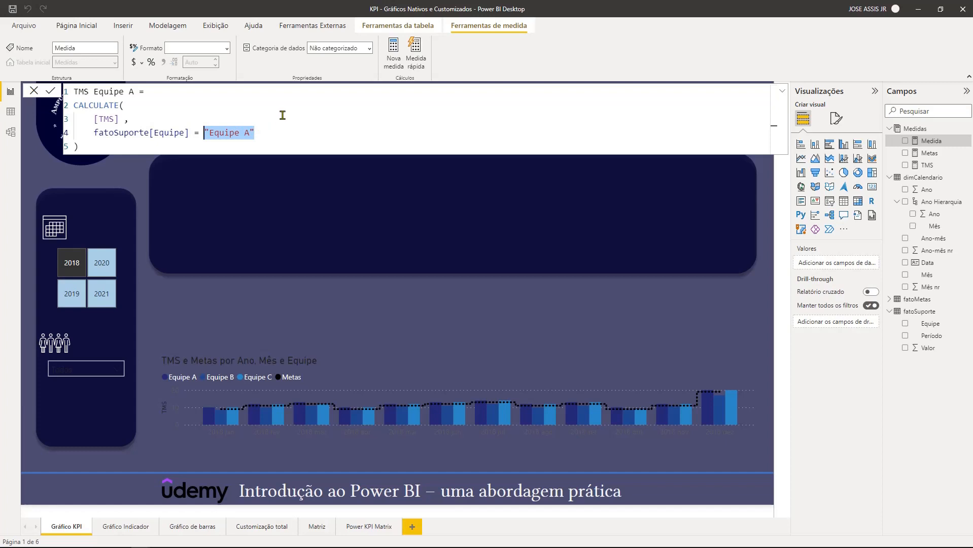
click(283, 117)
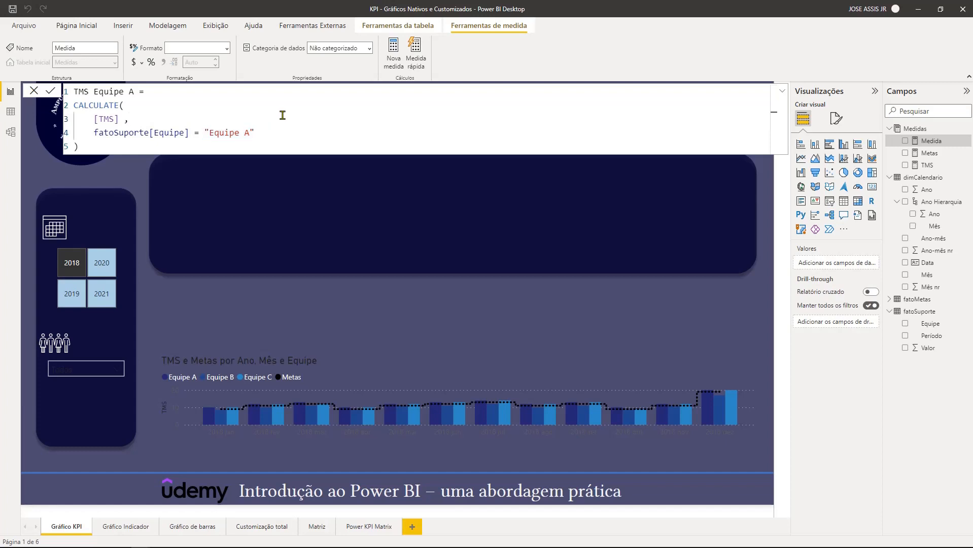
key(Return)
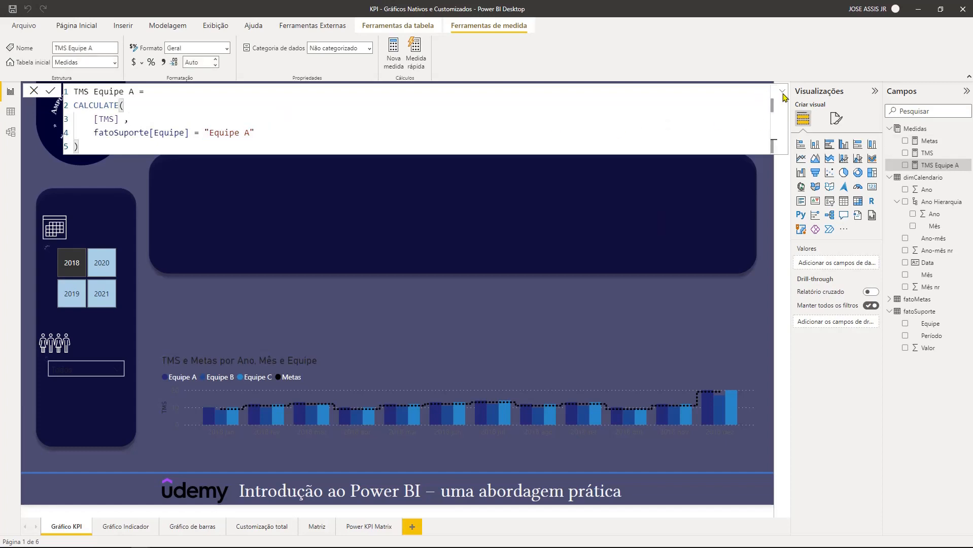
click(781, 92)
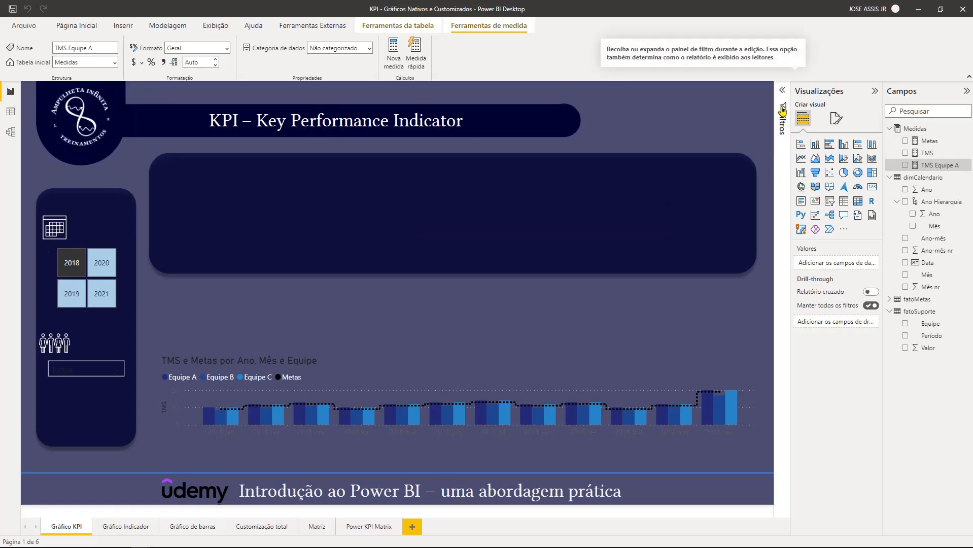
click(782, 109)
click(783, 90)
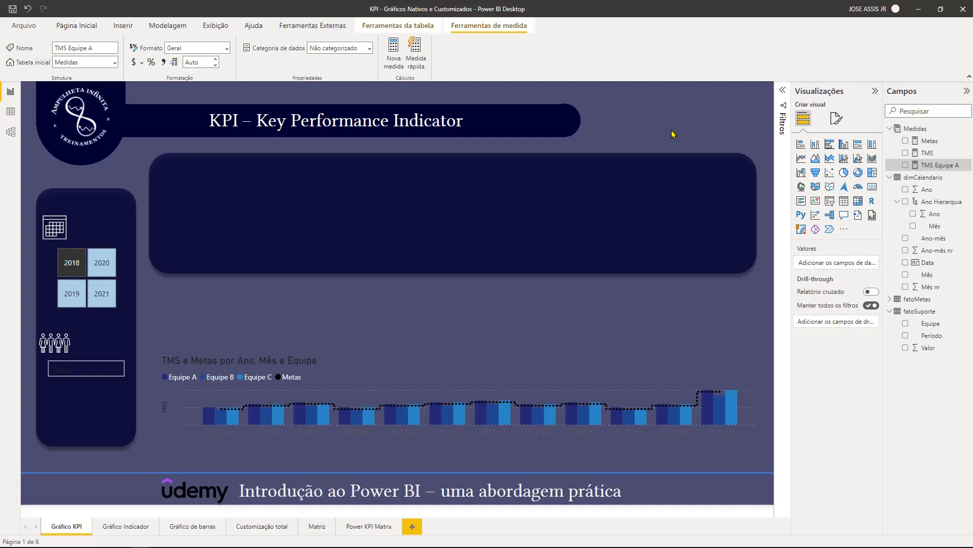
- Add a KPI visual to the Gráfico KPI page and fit it into the right end of the dark banner
click(816, 204)
drag(74, 106, 683, 166)
drag(653, 204, 550, 205)
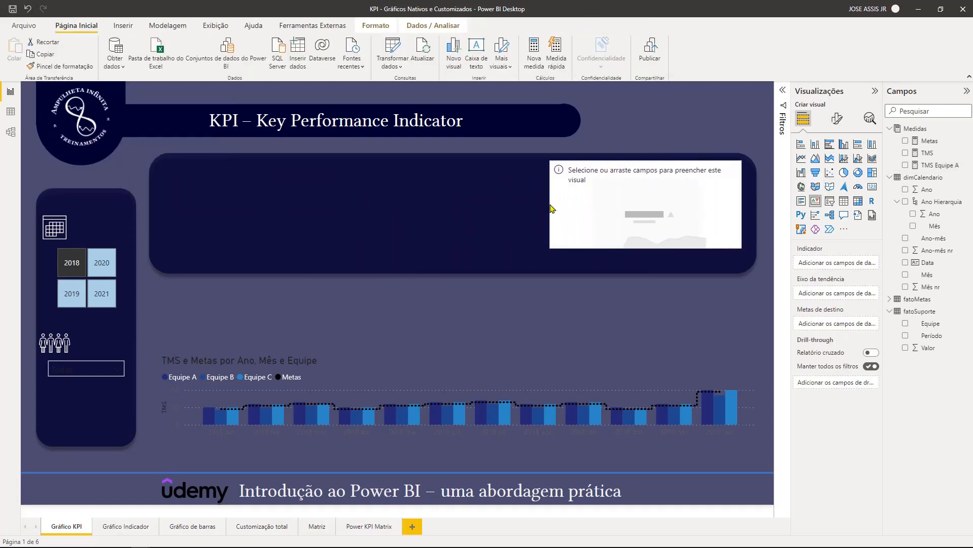
drag(648, 253, 647, 271)
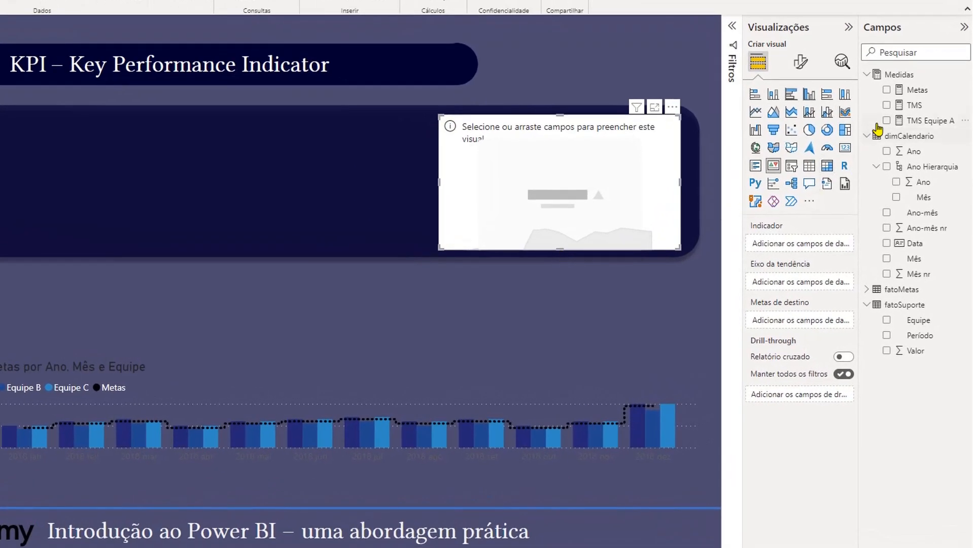
- Assign TMS Equipe A as the KPI's indicator, Ano-mês as its trend axis and Metas as its target
drag(869, 158, 810, 249)
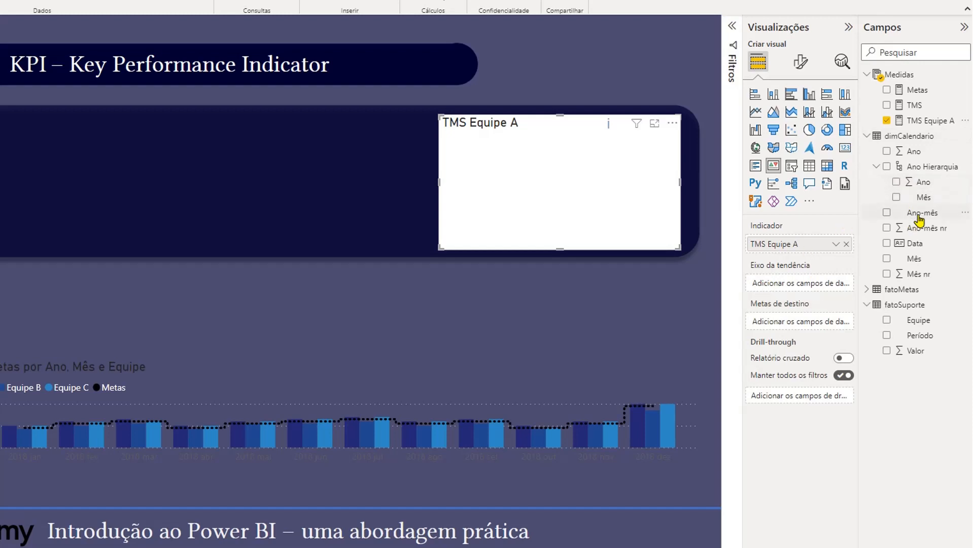
drag(923, 217, 812, 289)
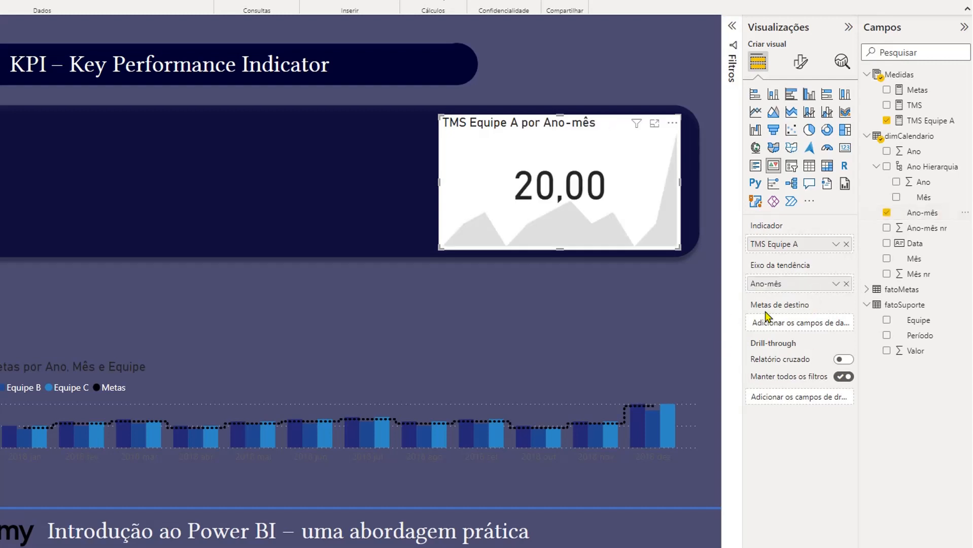
drag(917, 90, 799, 323)
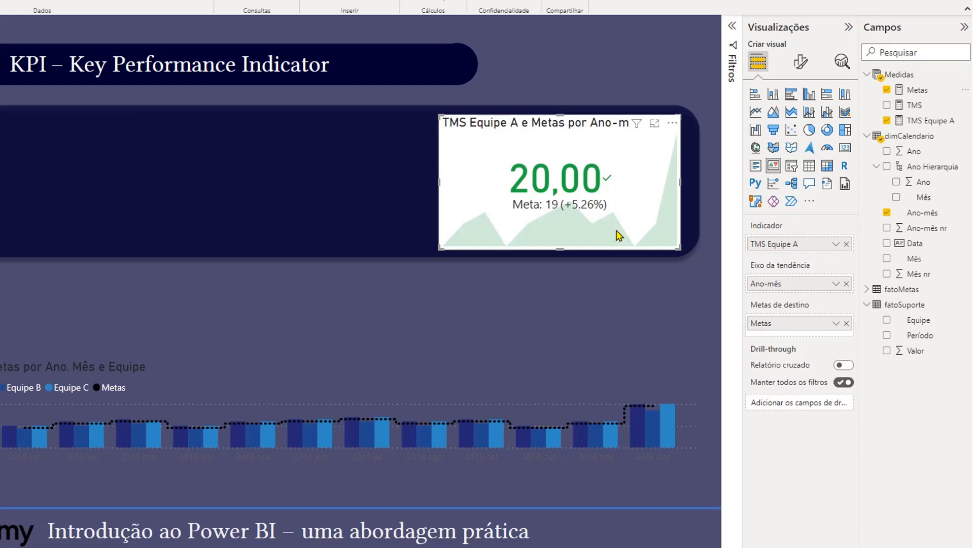
- Set the KPI's trend-axis direction to Baixo é bom and turn on its Data display
click(801, 63)
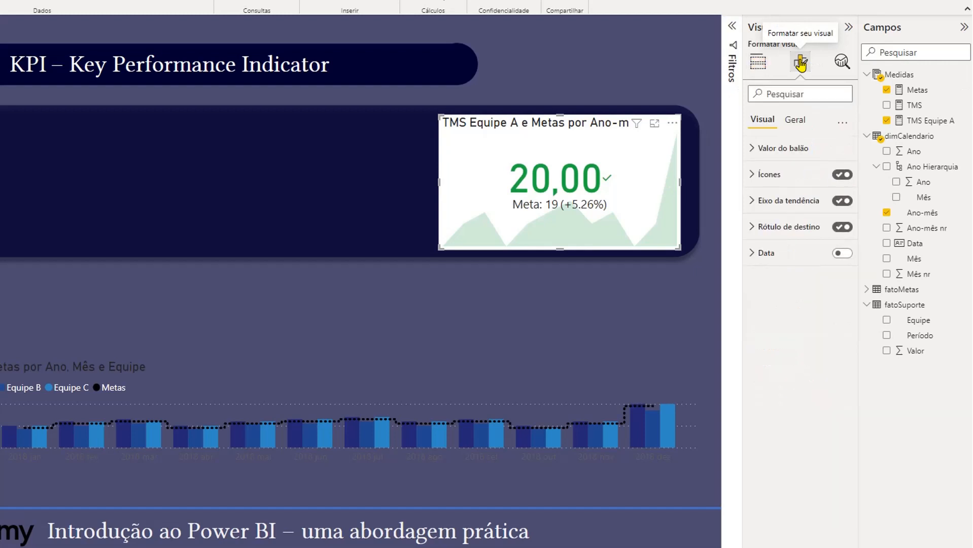
click(756, 202)
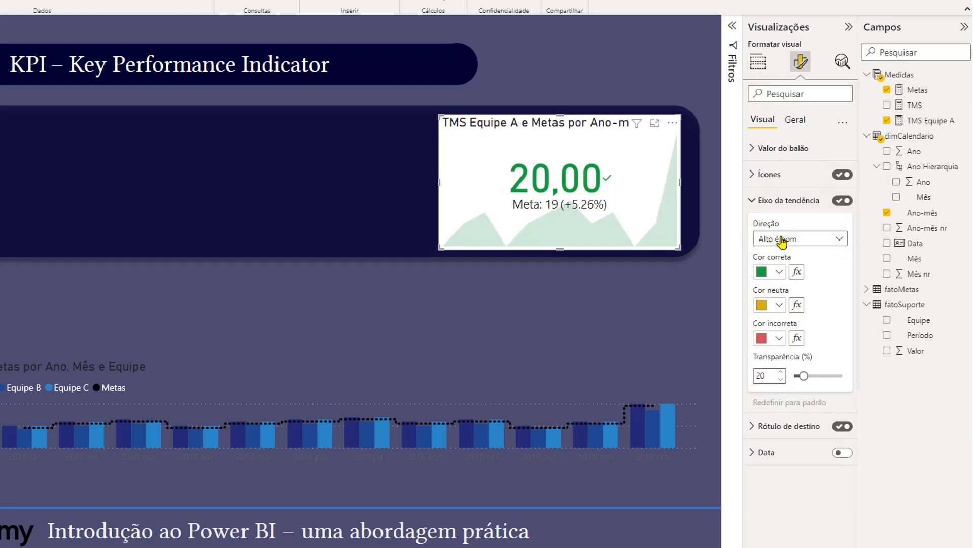
click(838, 242)
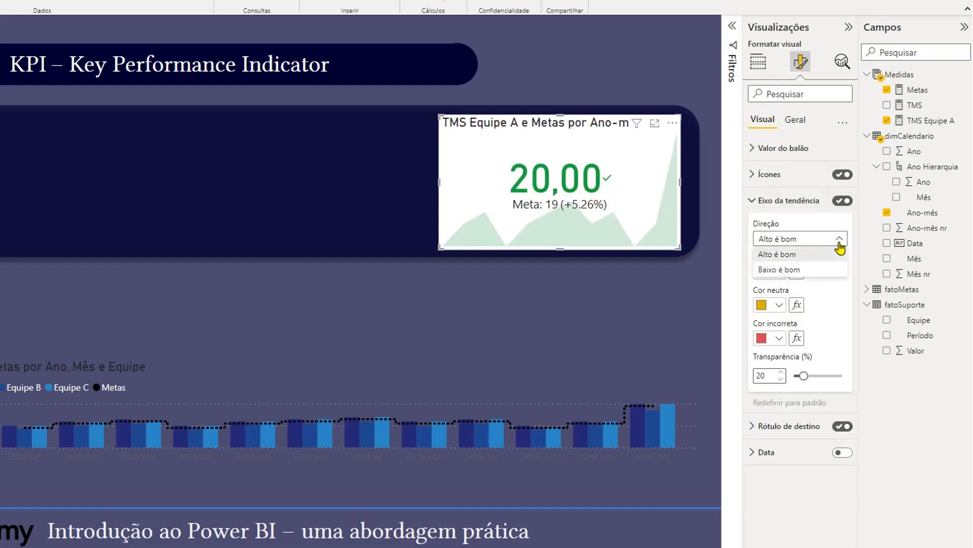
click(778, 270)
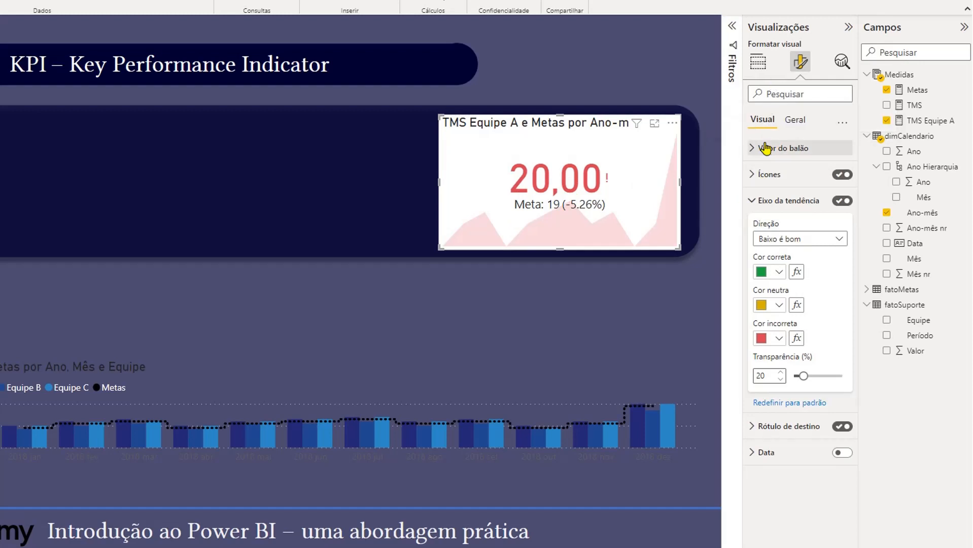
click(753, 201)
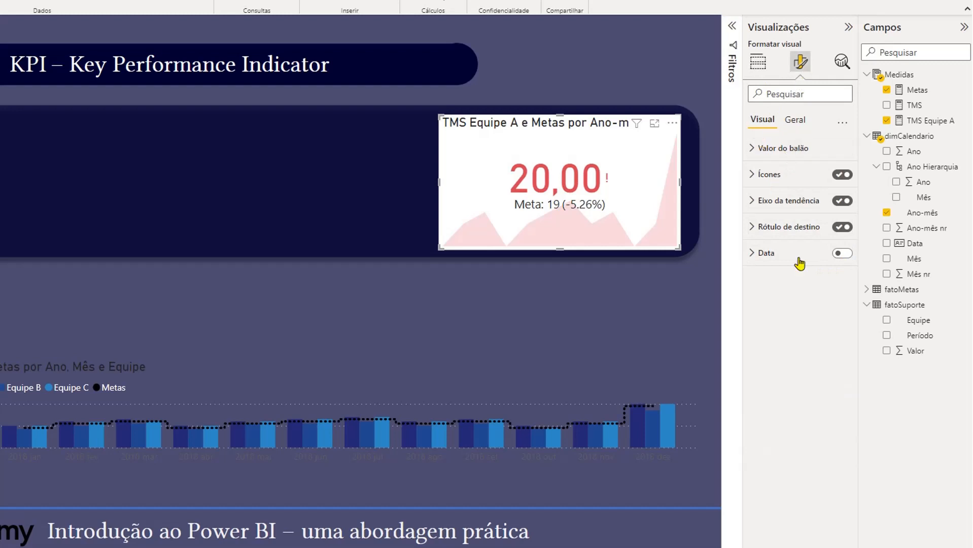
click(843, 254)
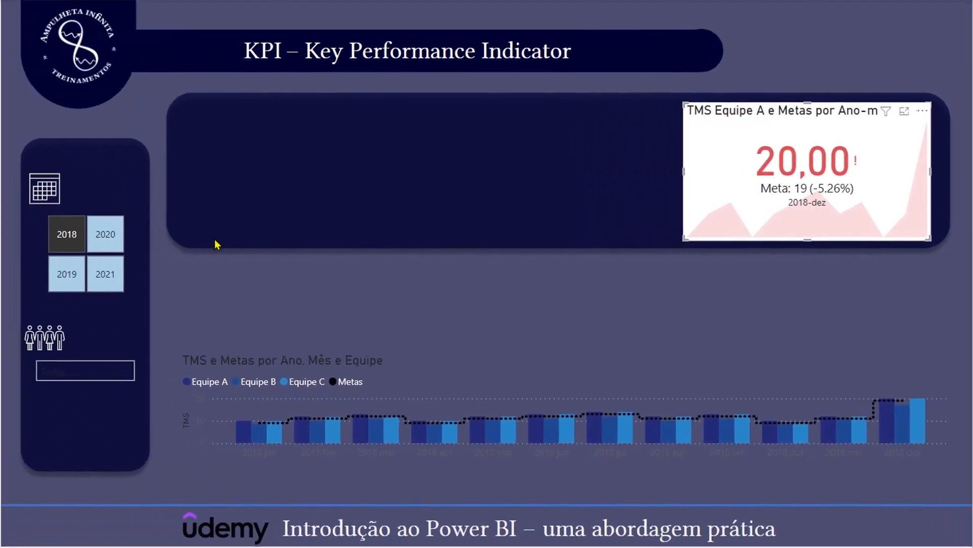
- Filter the page by 2019 and by 2021 to check how the Equipe A KPI responds
click(69, 291)
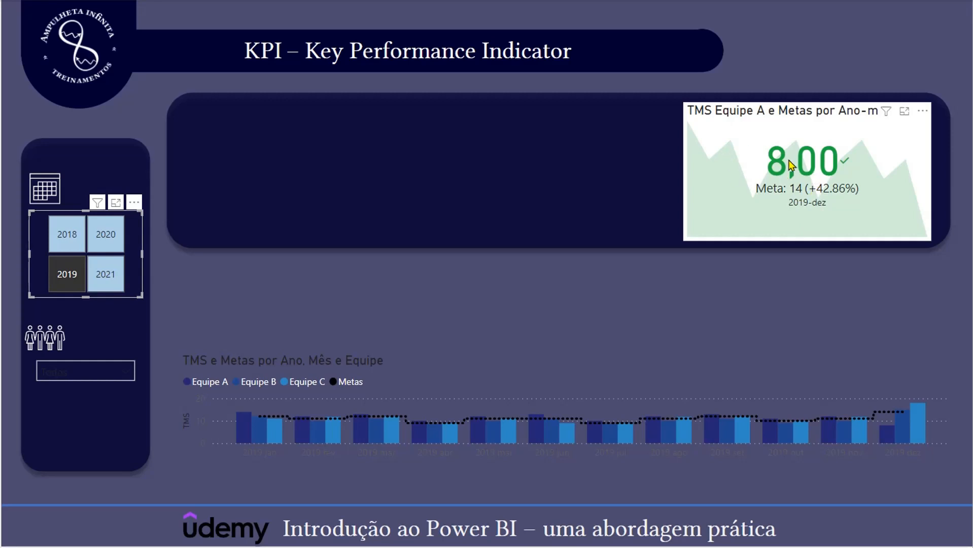
click(108, 276)
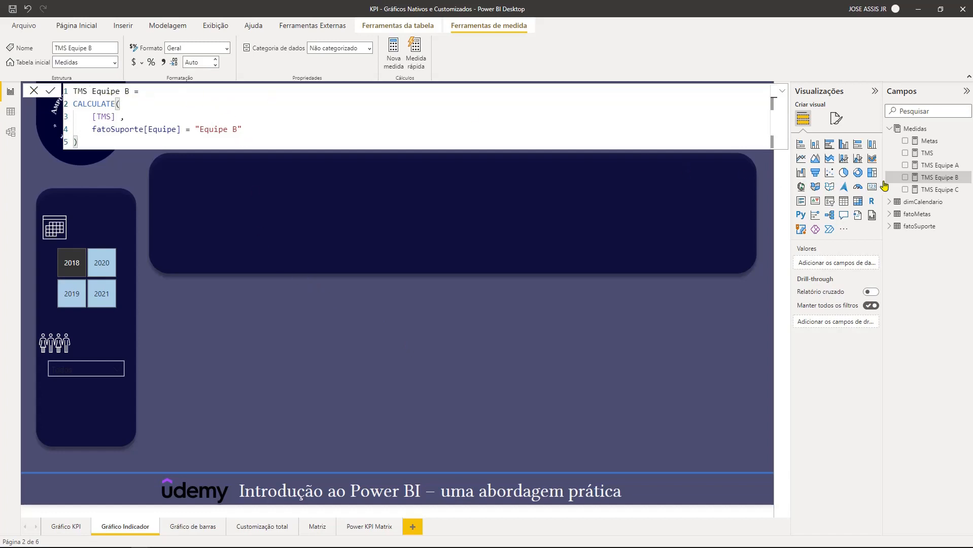
- Review the TMS Equipe C measure's name and team filter, and collapse the formula
click(933, 191)
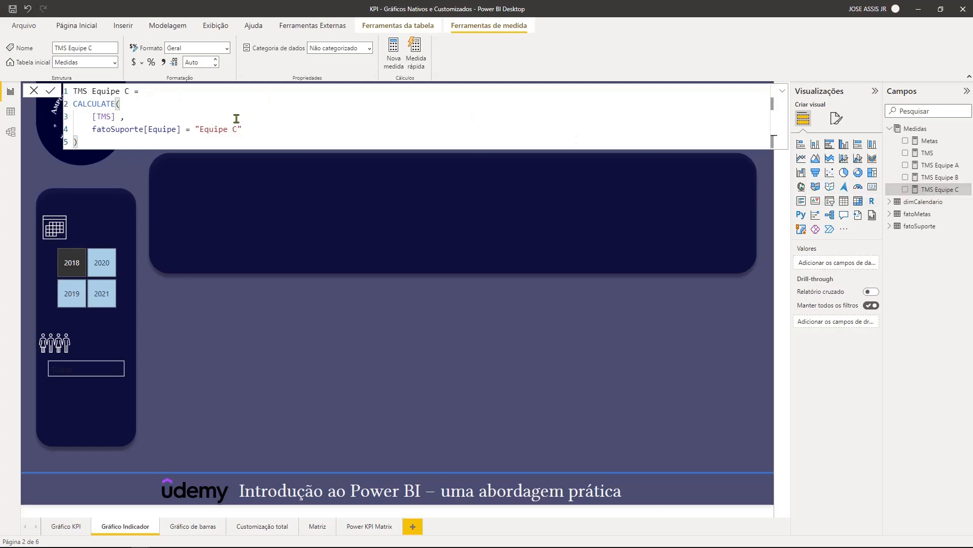
click(126, 91)
double_click(235, 130)
click(245, 130)
click(782, 91)
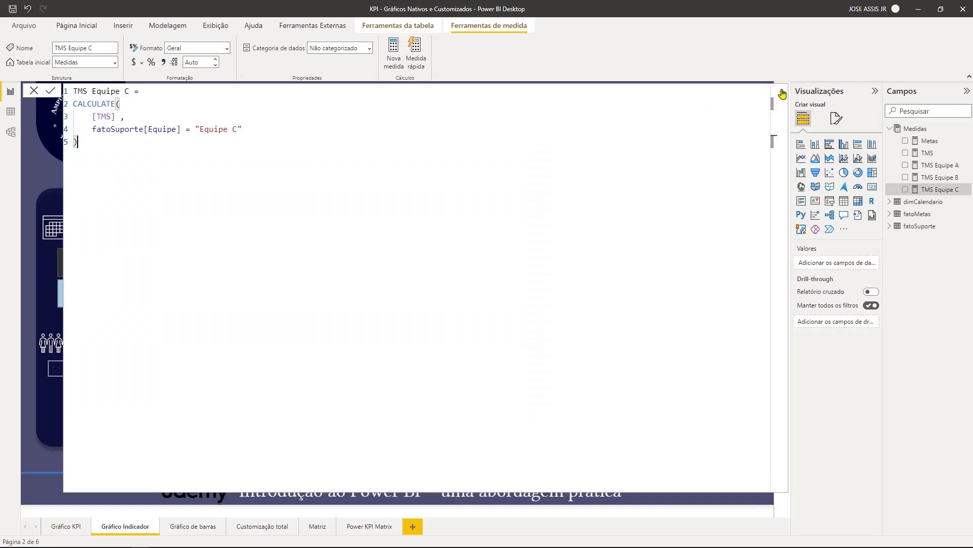
click(736, 192)
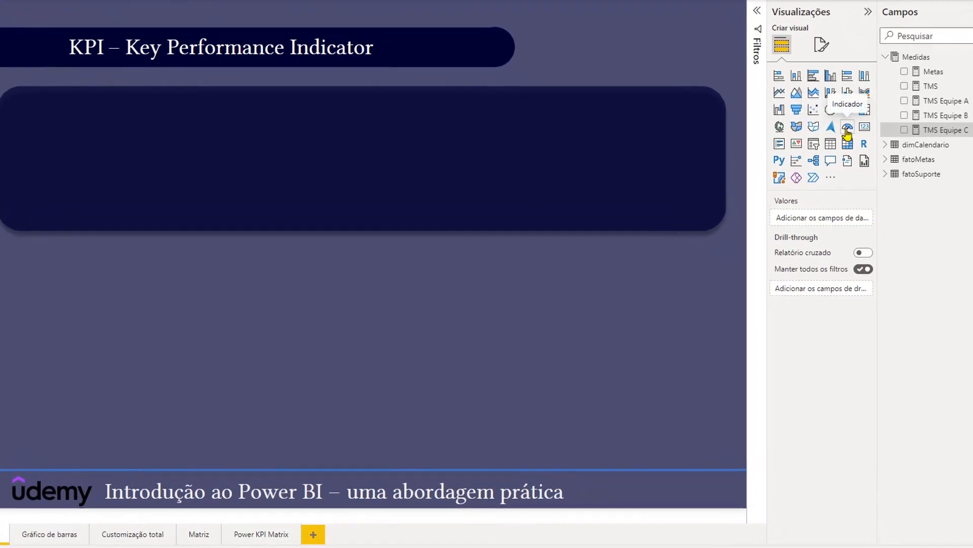
- Add a gauge visual to the Gráfico Indicador page and fit it into the right end of the dark banner
click(847, 128)
drag(241, 133, 640, 108)
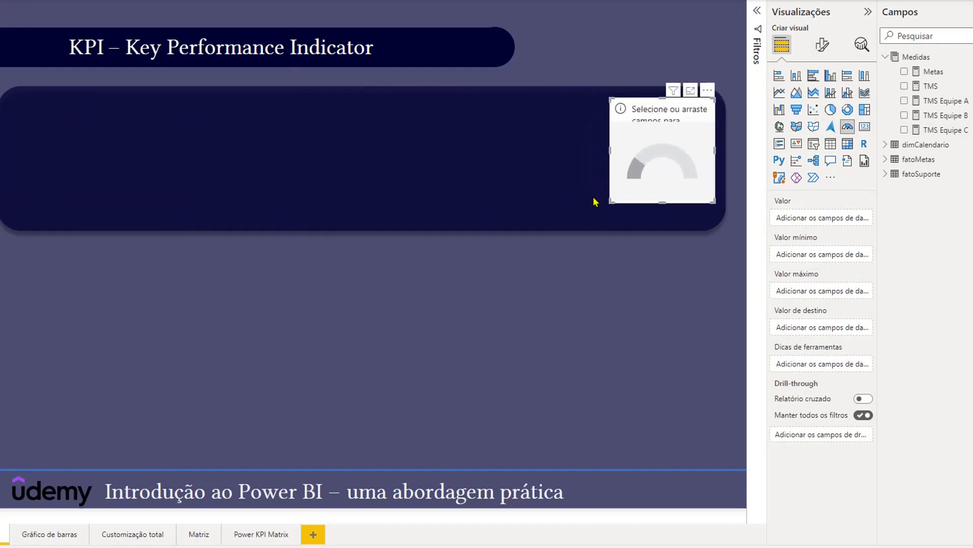
drag(612, 199, 506, 229)
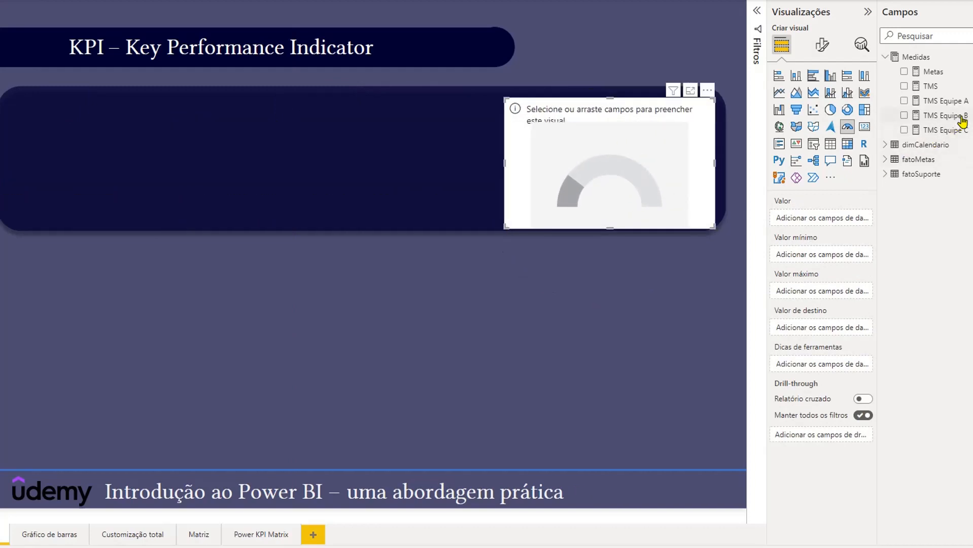
- Assign TMS Equipe A as the gauge's value and Metas as its target value
click(949, 103)
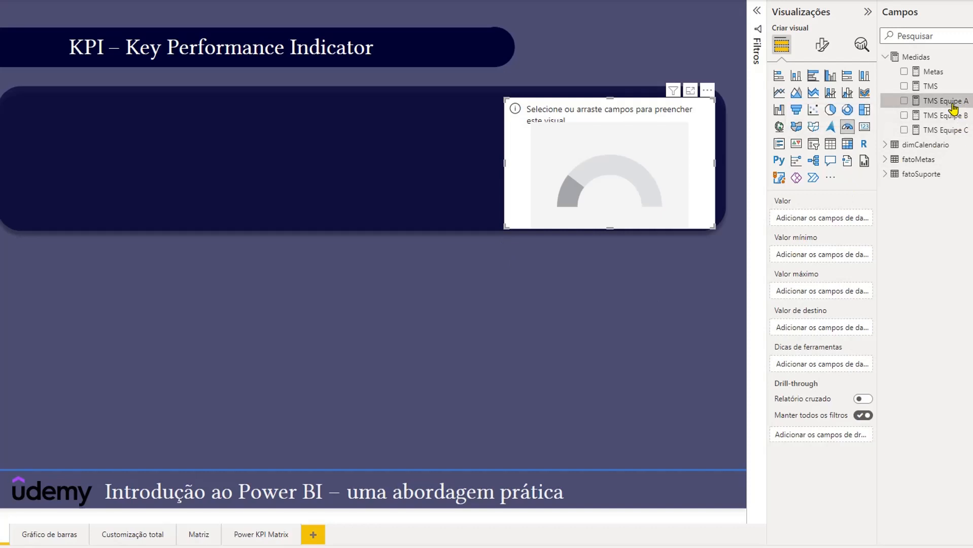
drag(950, 106, 838, 221)
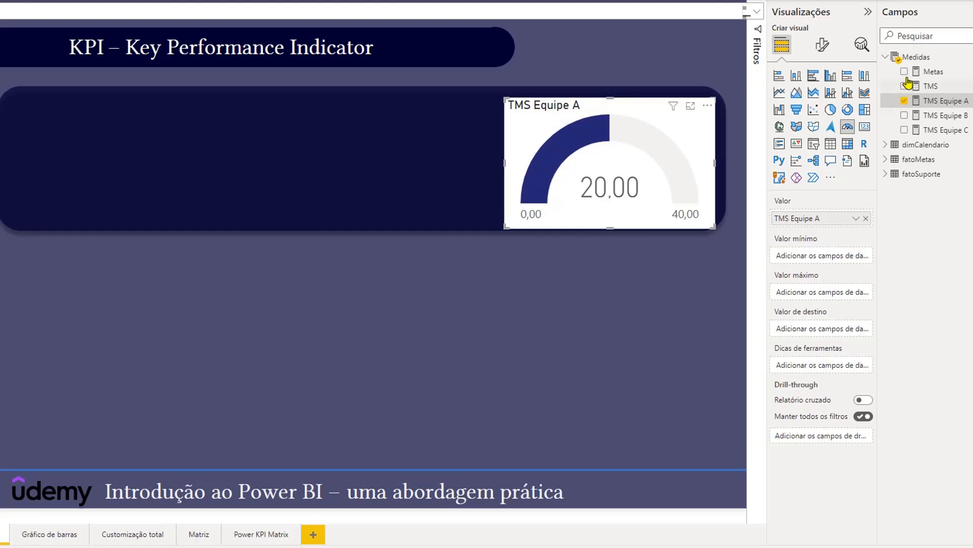
drag(933, 76, 833, 329)
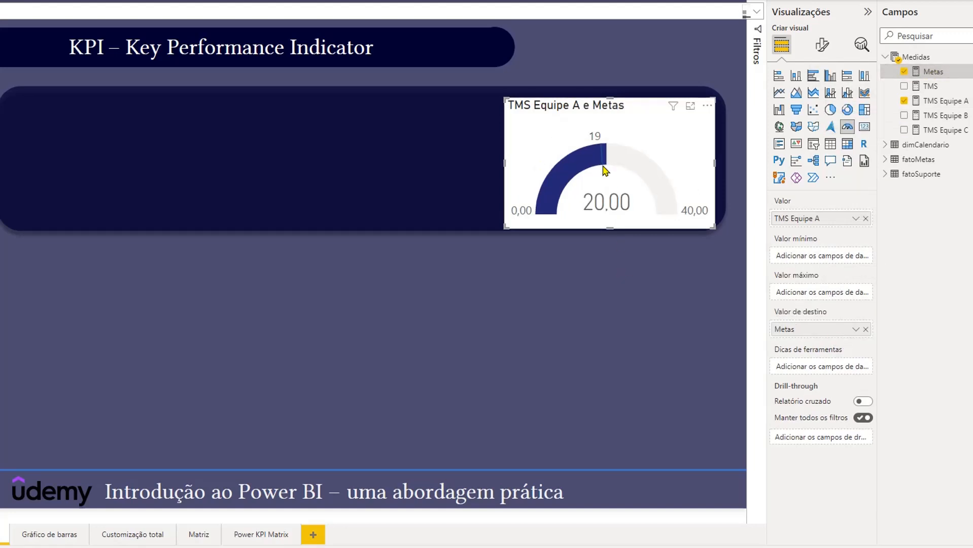
- Move Metas from the gauge's target value to its maximum value, and leave the gauge selected
mouse_move(606, 156)
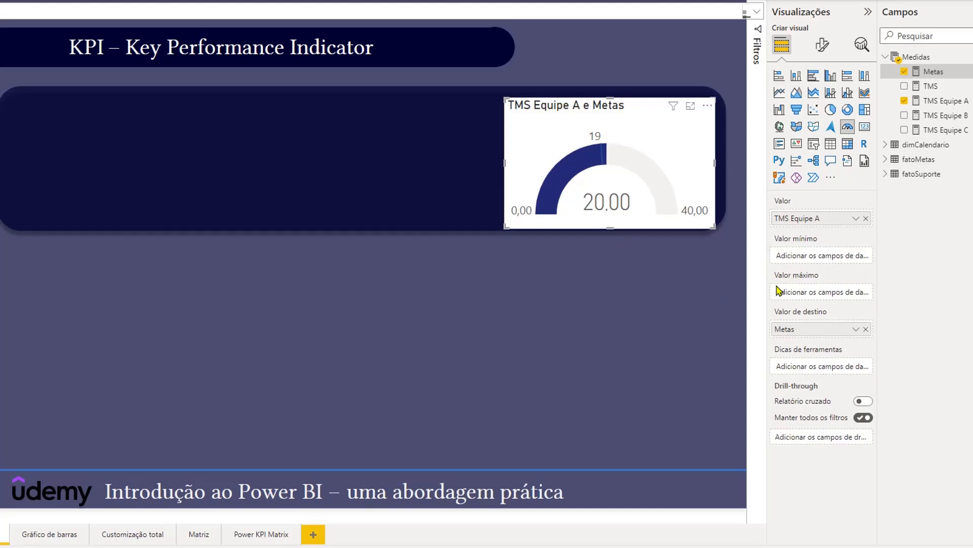
drag(802, 333, 804, 292)
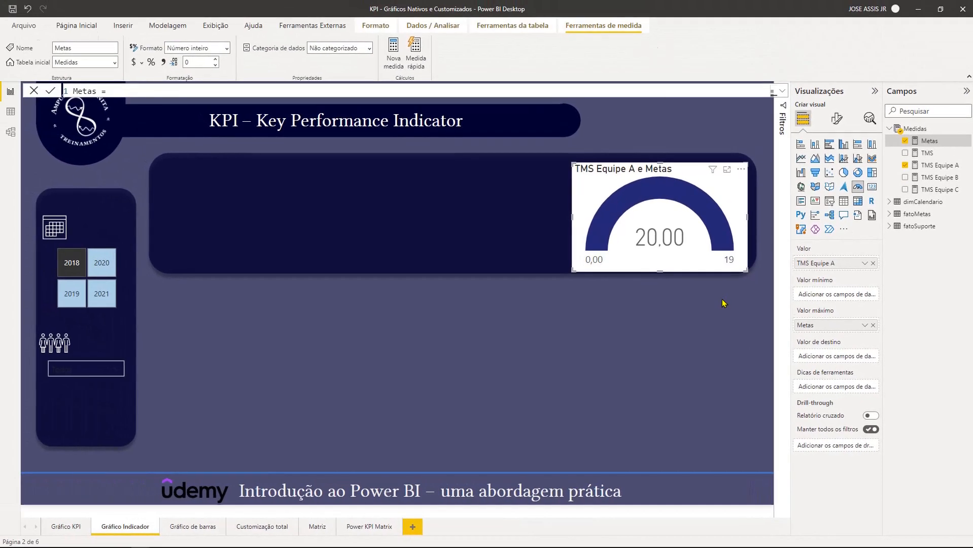
click(723, 303)
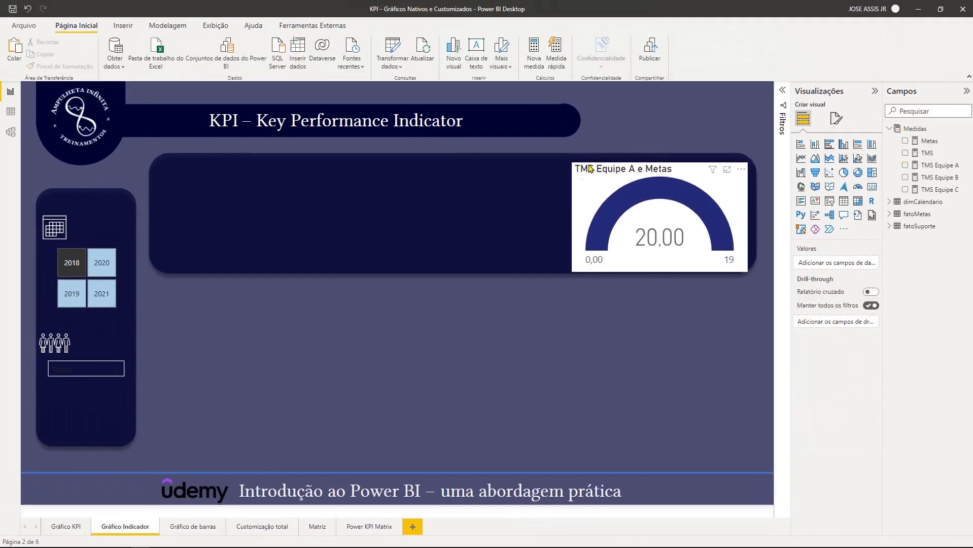
click(607, 172)
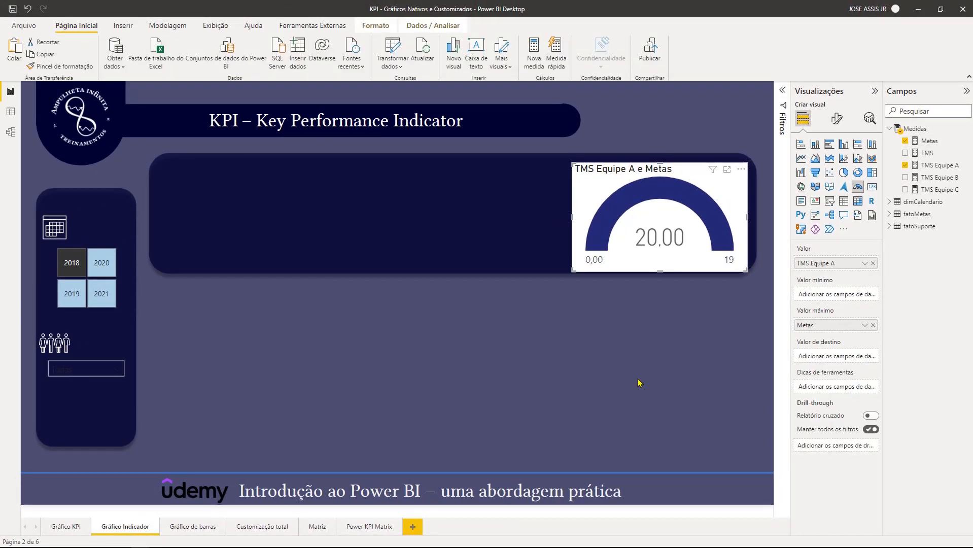
- Duplicate the gauge twice and place the copies in the middle and at the left end of the dark banner, level with the original
key(ctrl+c)
key(ctrl+v)
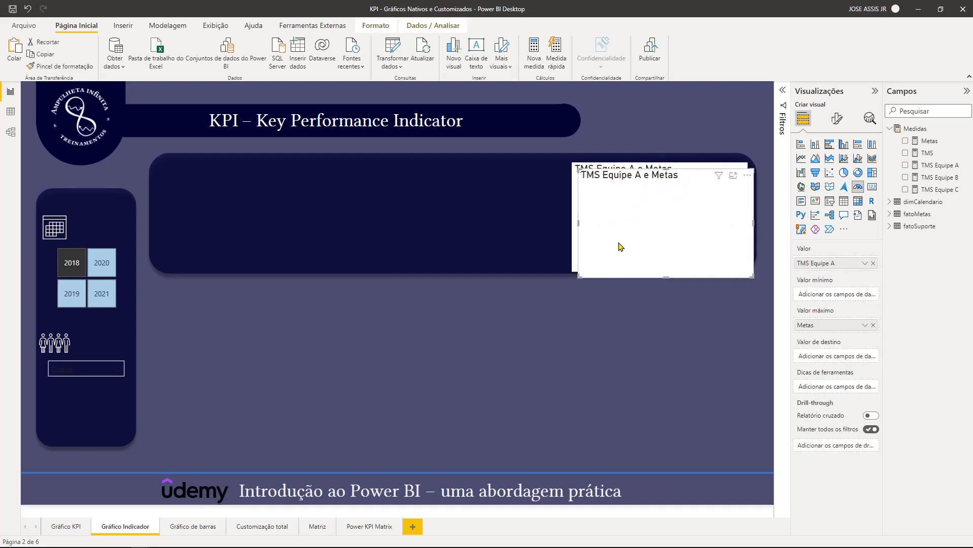
drag(632, 169, 429, 170)
click(575, 349)
key(ctrl+v)
drag(682, 178, 278, 171)
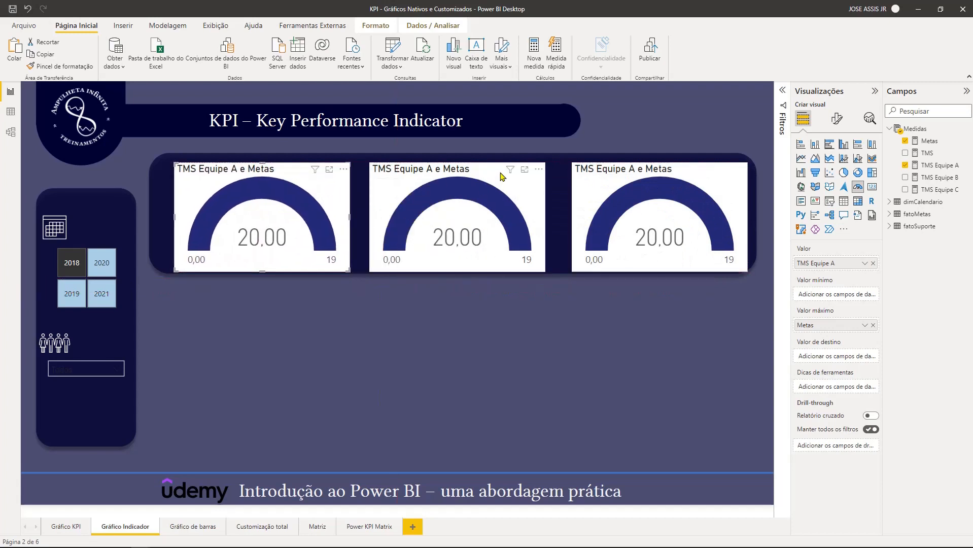
- Replace TMS Equipe A with TMS Equipe B as the middle gauge's value and with TMS Equipe C as the right gauge's value
click(477, 179)
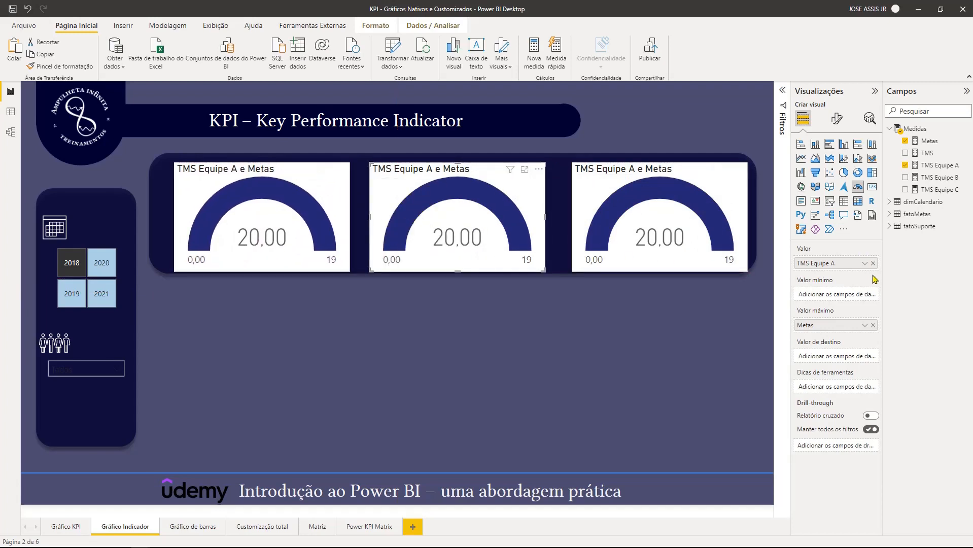
click(873, 264)
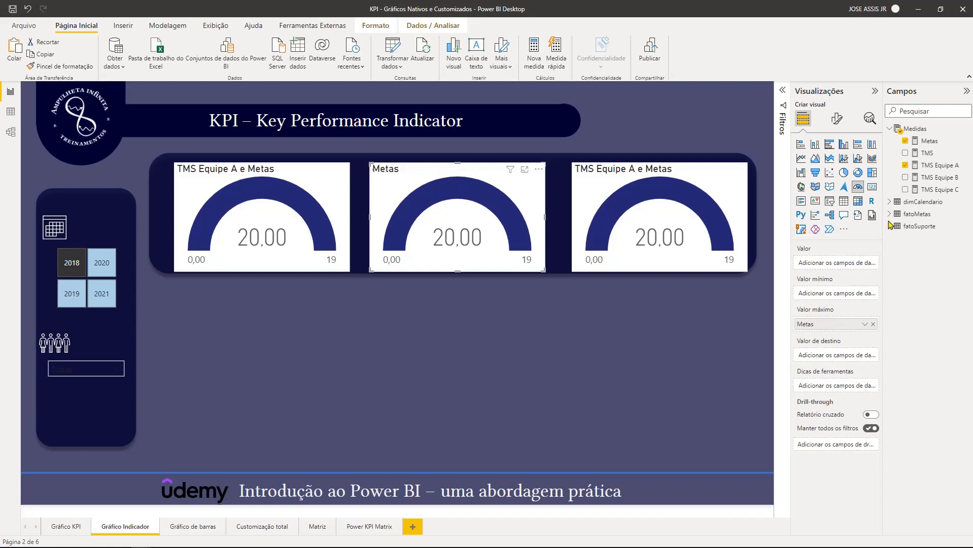
drag(928, 181, 836, 263)
click(735, 201)
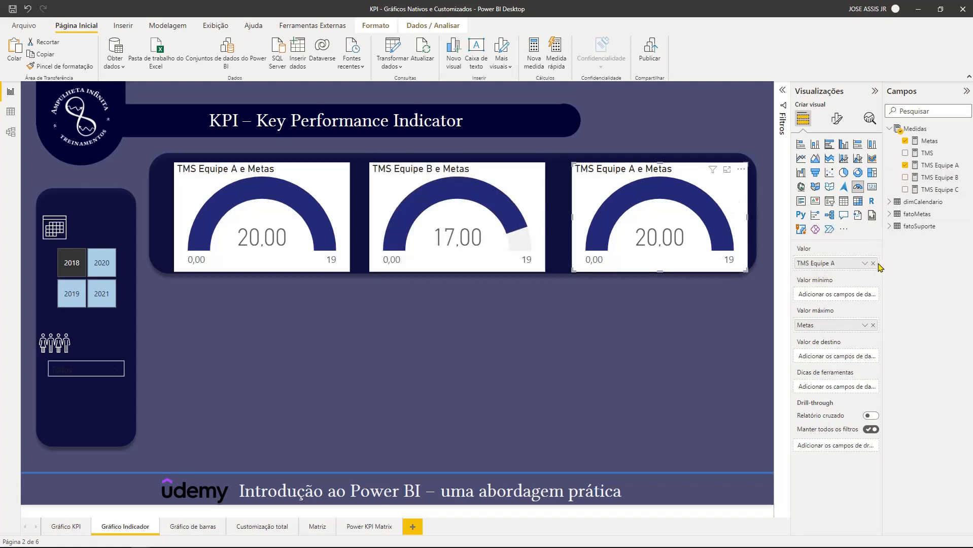
click(873, 264)
drag(932, 189, 843, 265)
click(630, 365)
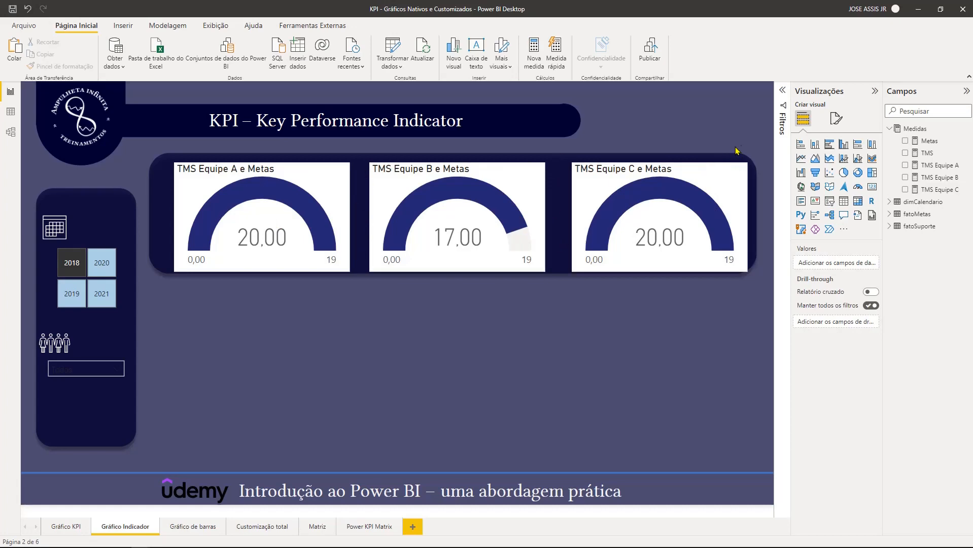
- Distribute the three gauges horizontally, shift them together slightly up and left to centre them in the banner, and deselect them
drag(767, 151, 162, 279)
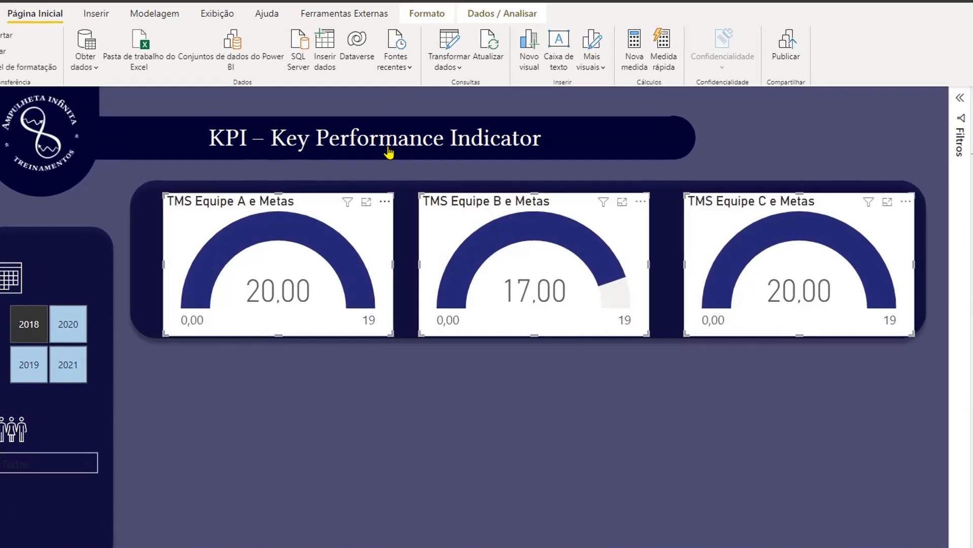
click(425, 15)
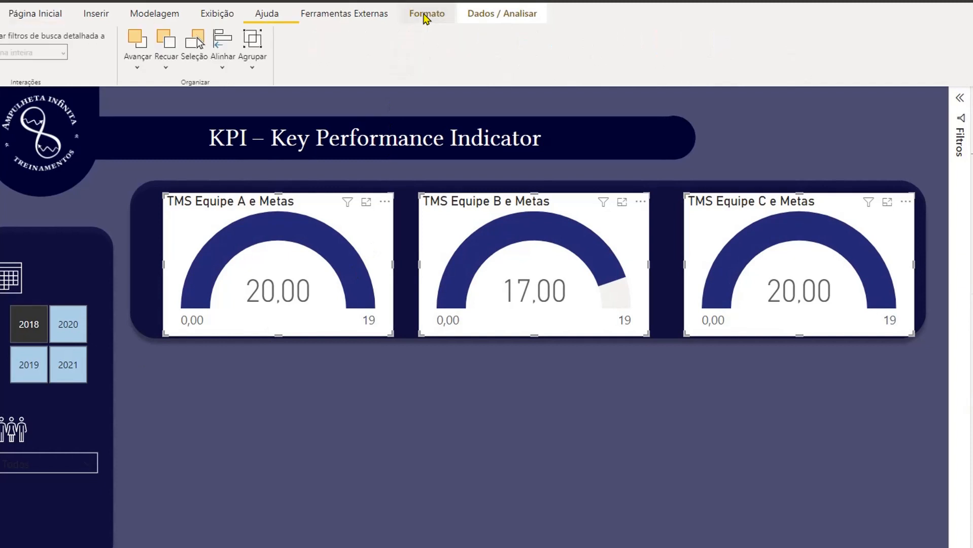
click(226, 70)
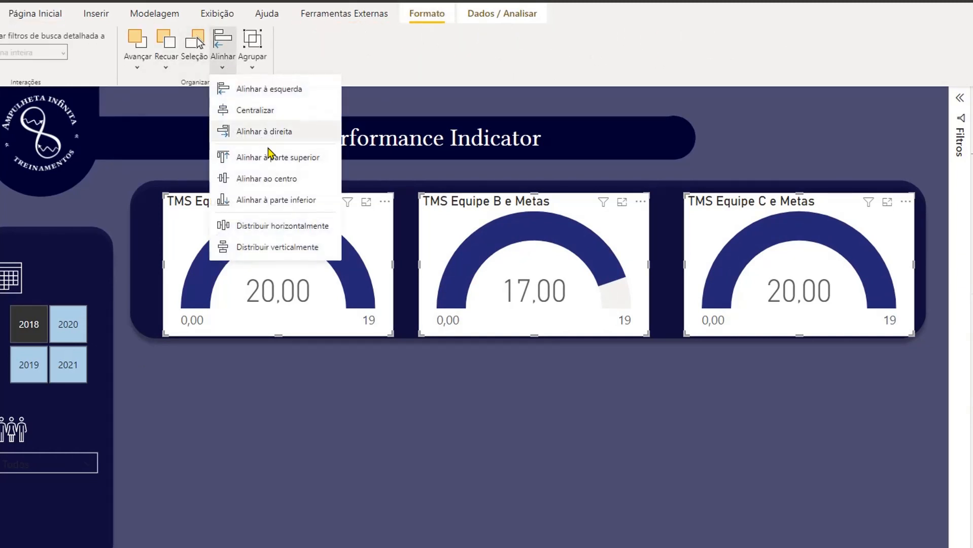
click(291, 229)
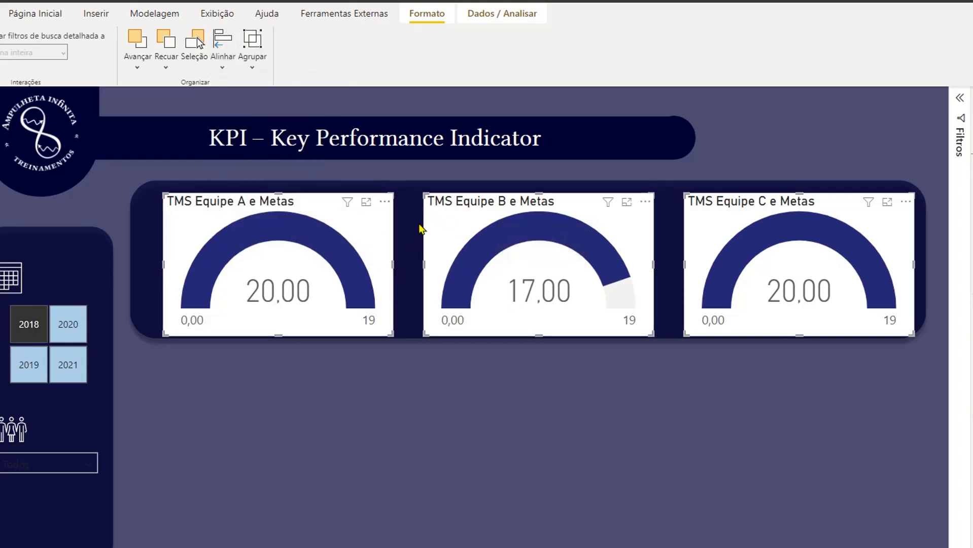
drag(798, 255, 787, 249)
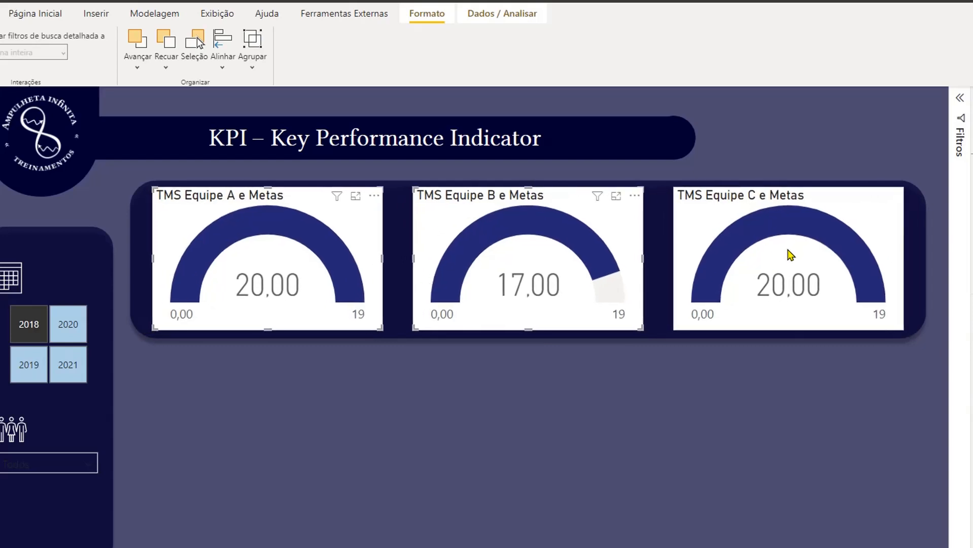
click(791, 255)
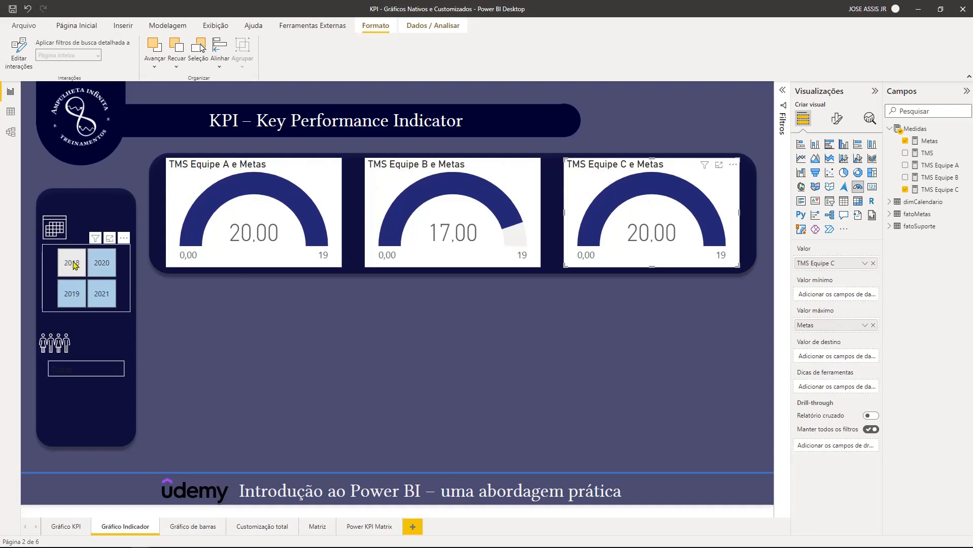
click(529, 325)
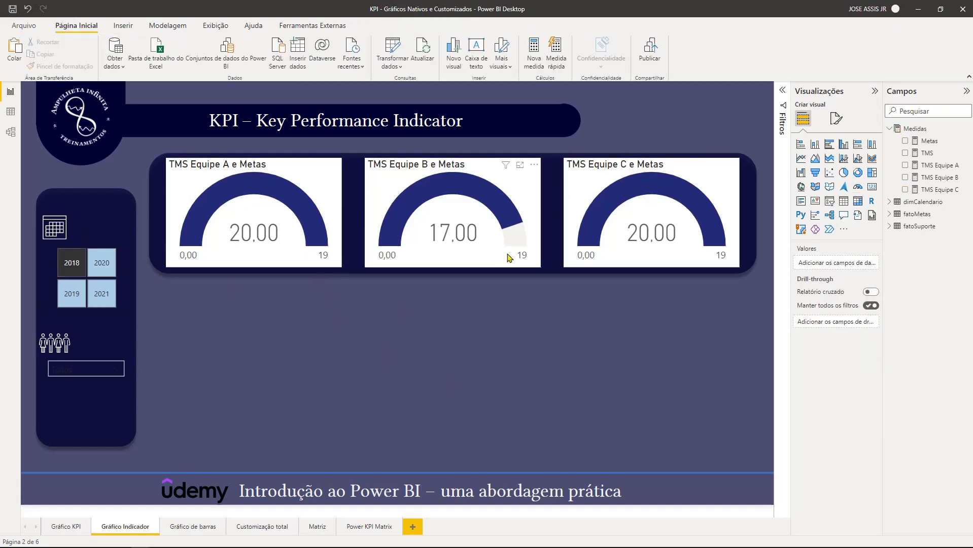
- Move Metas from the maximum value to the target value in the Equipe A, Equipe B and Equipe C gauges
click(263, 251)
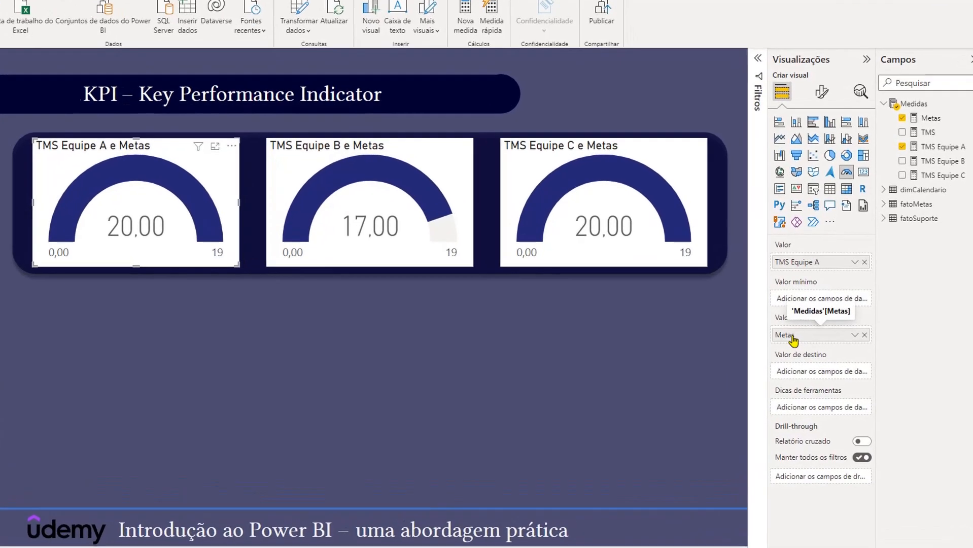
drag(815, 326, 794, 370)
click(380, 256)
drag(793, 334, 798, 373)
click(539, 258)
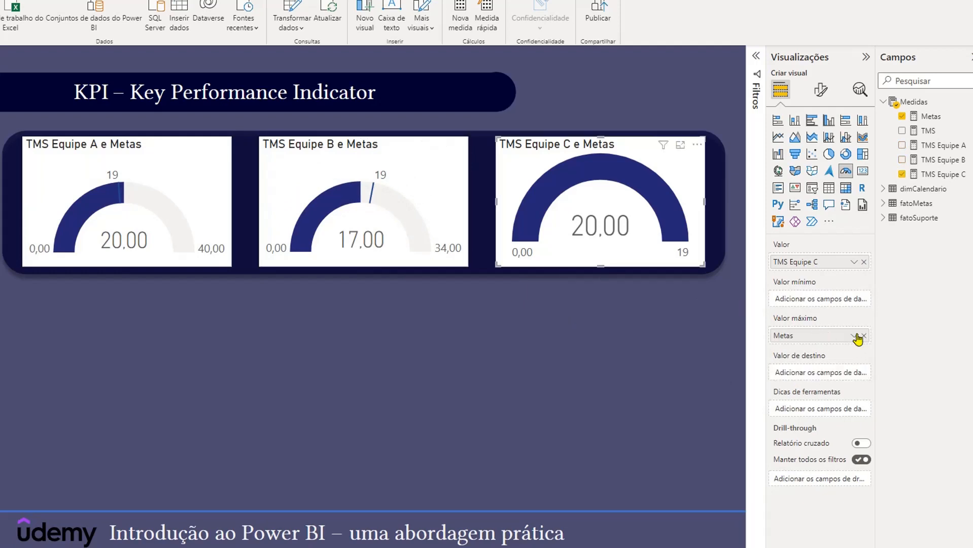
drag(790, 337, 791, 370)
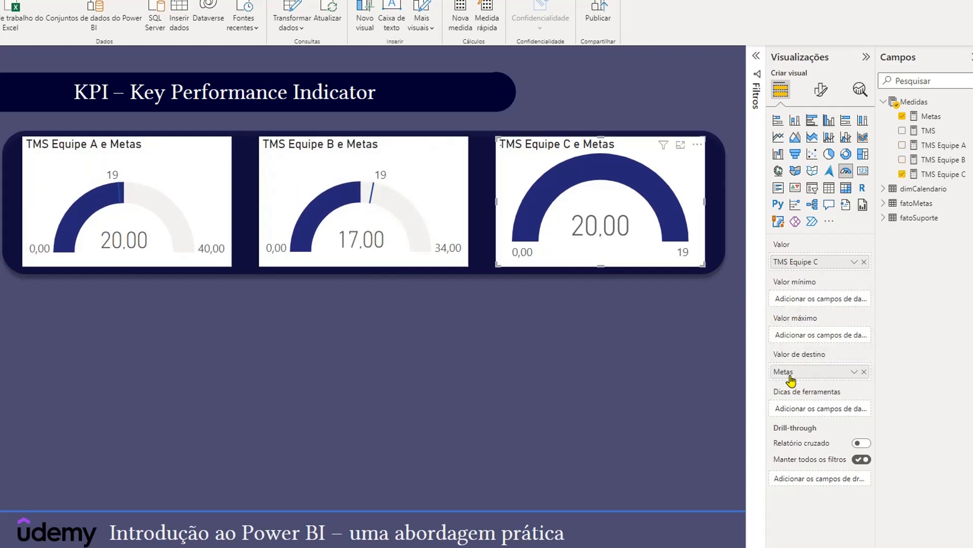
click(536, 369)
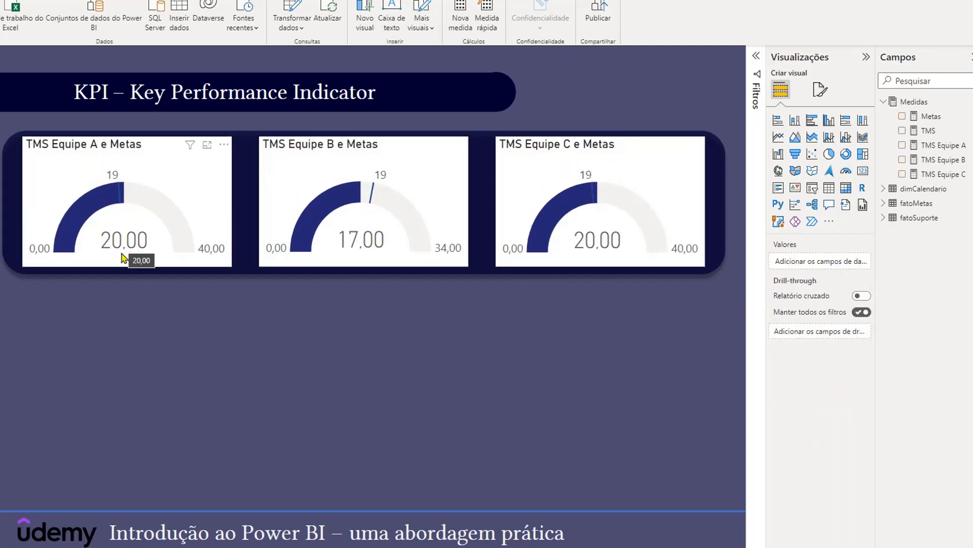
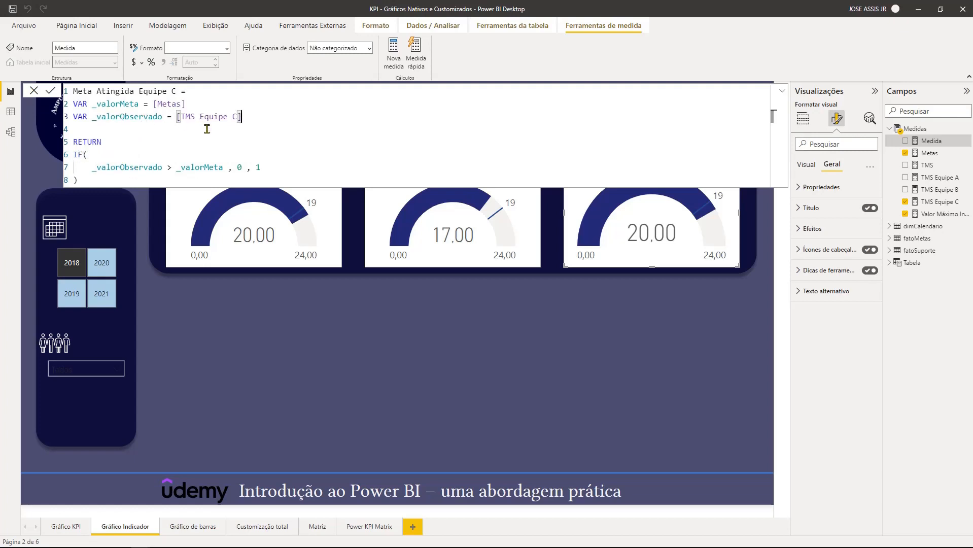
- Commit the Meta Atingida Equipe C measure, which returns 0 when TMS Equipe C exceeds Metas and 1 otherwise
drag(177, 117, 250, 117)
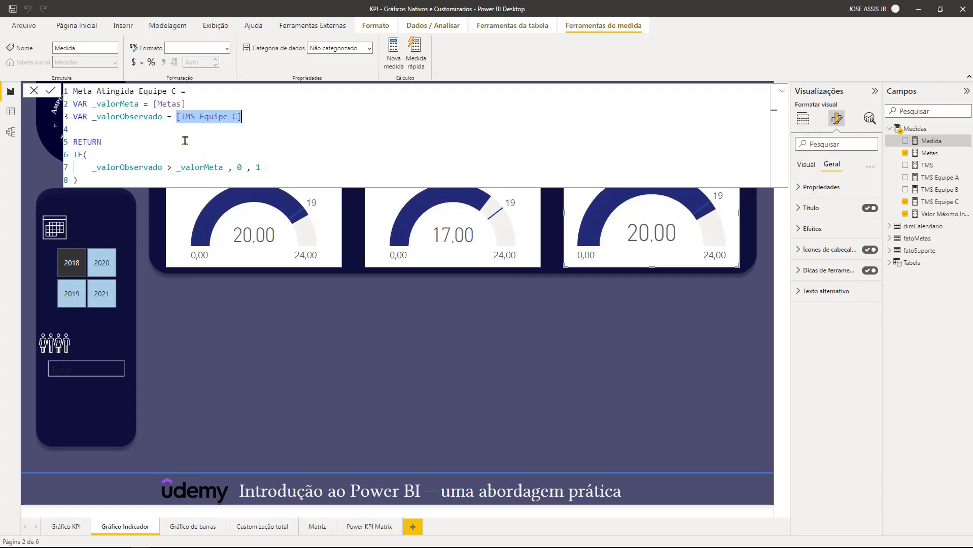
click(238, 168)
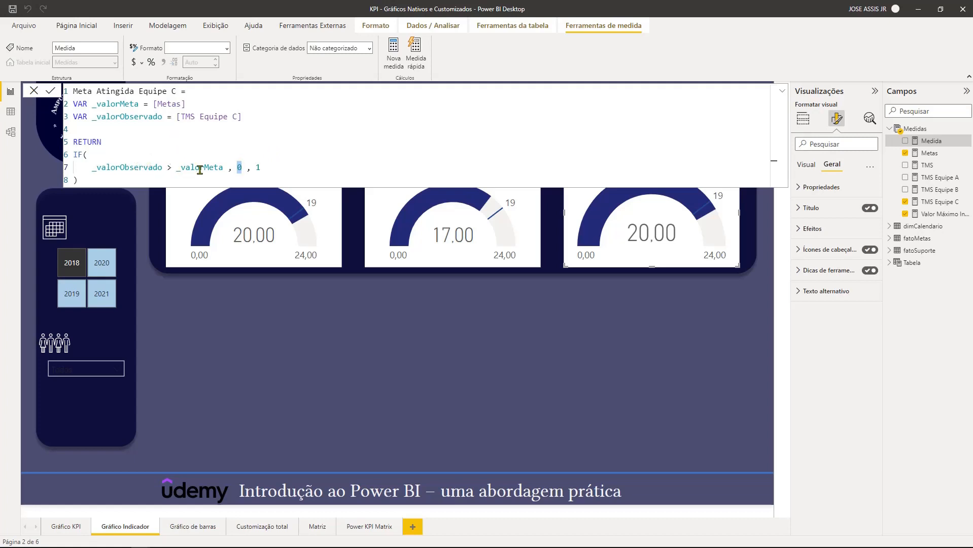
click(255, 167)
key(Return)
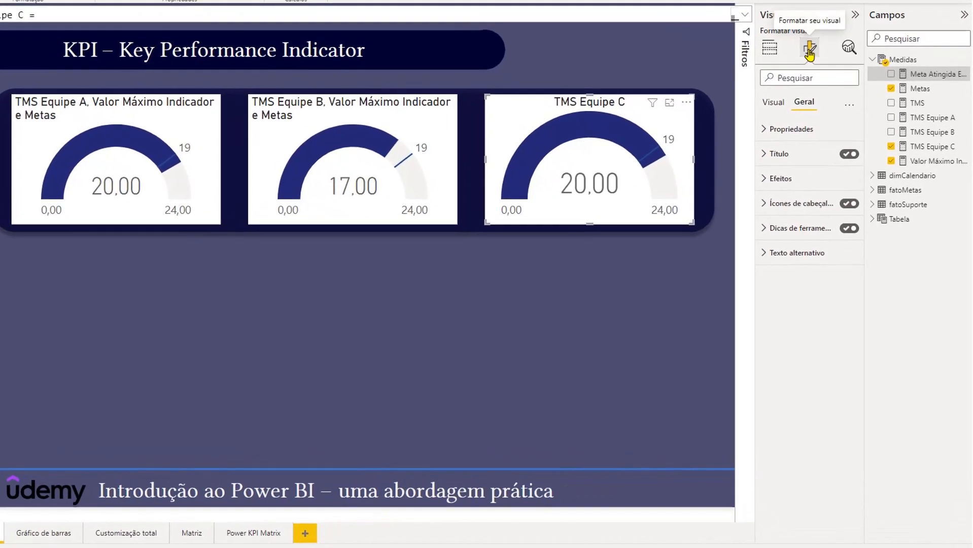
- Set the Equipe C gauge's fill colour to rule-based conditional formatting driven by the Meta Atingida Equipe C measure
click(773, 104)
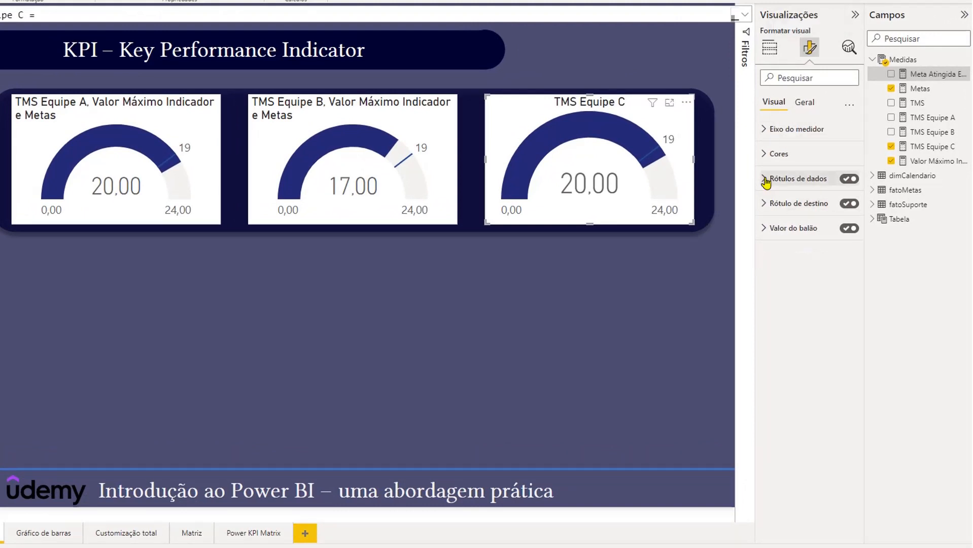
click(765, 153)
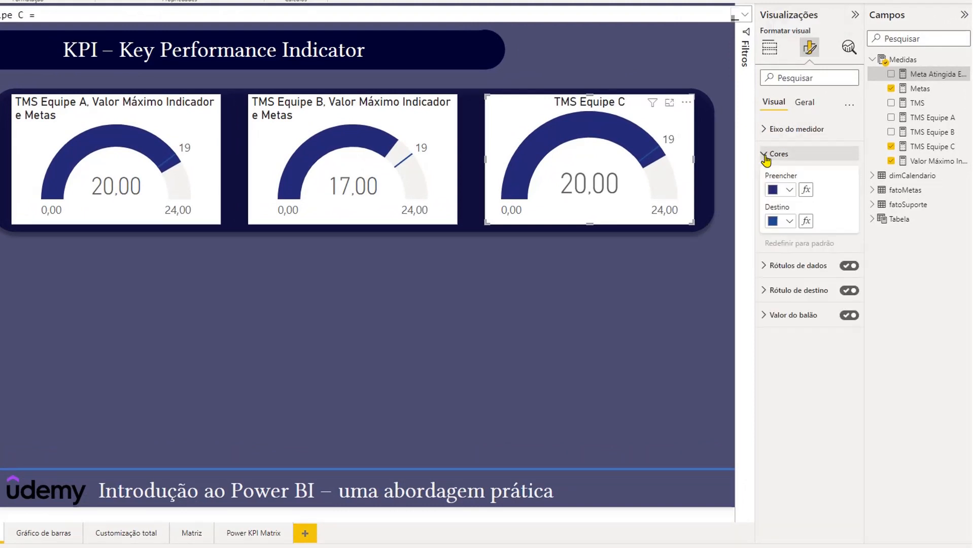
click(806, 191)
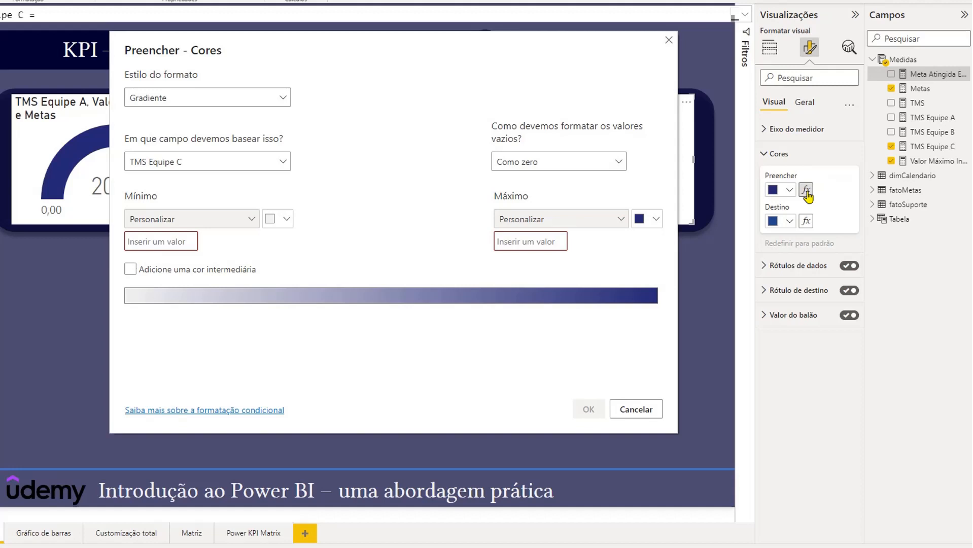
click(282, 100)
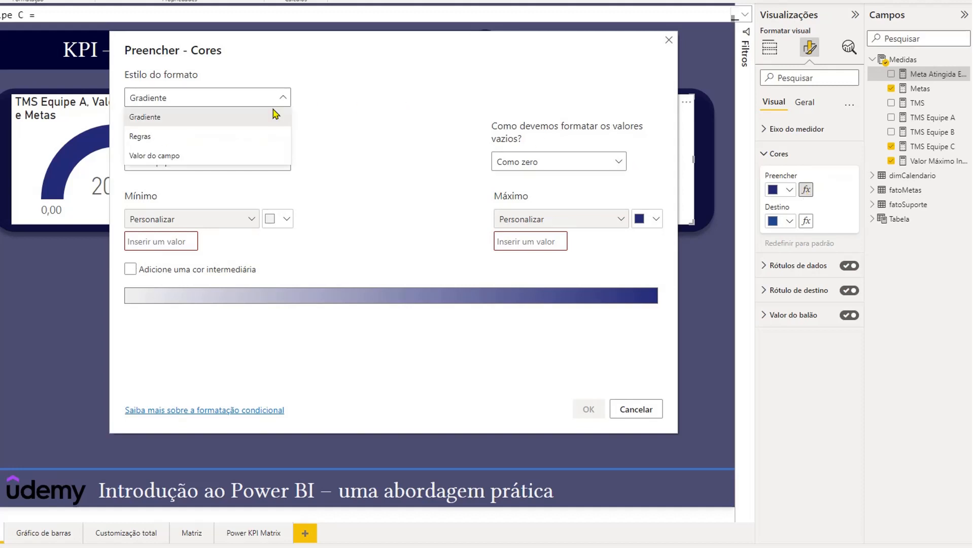
click(168, 139)
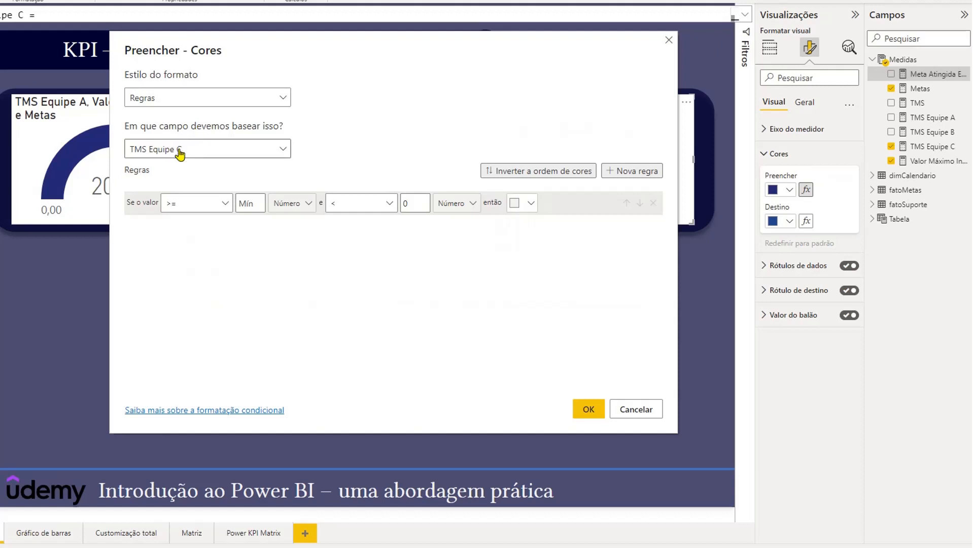
click(279, 148)
click(134, 192)
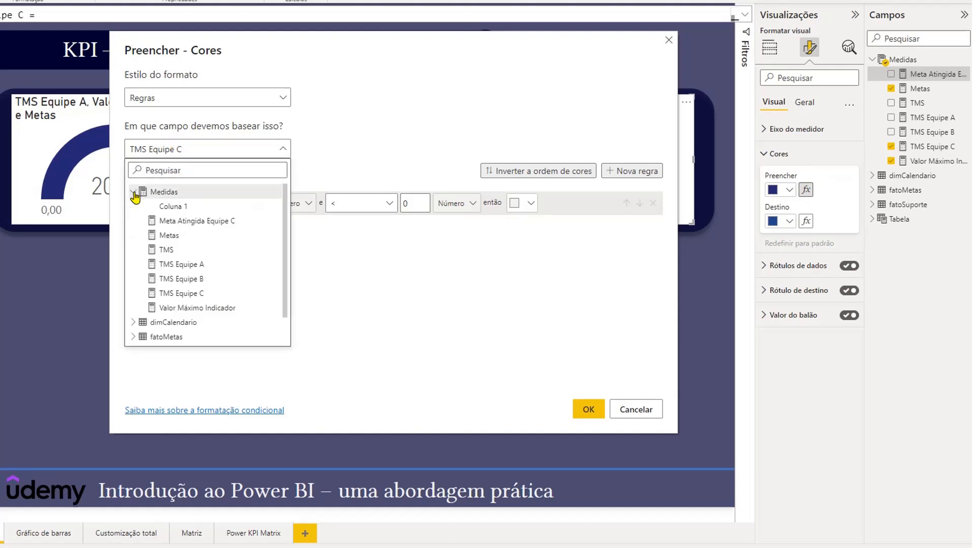
click(237, 222)
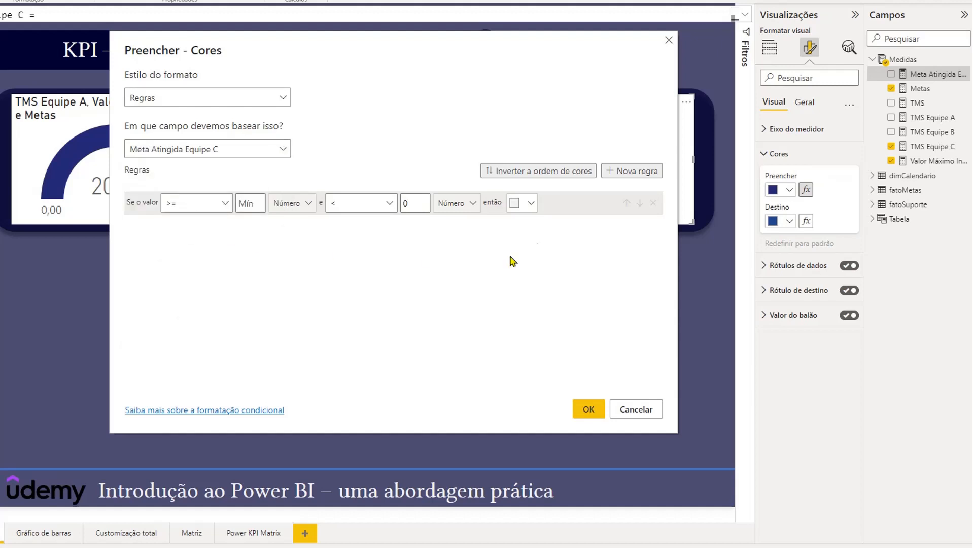
- Add a second colour rule and make the first rule colour values from Mín to below 1 light red
click(634, 172)
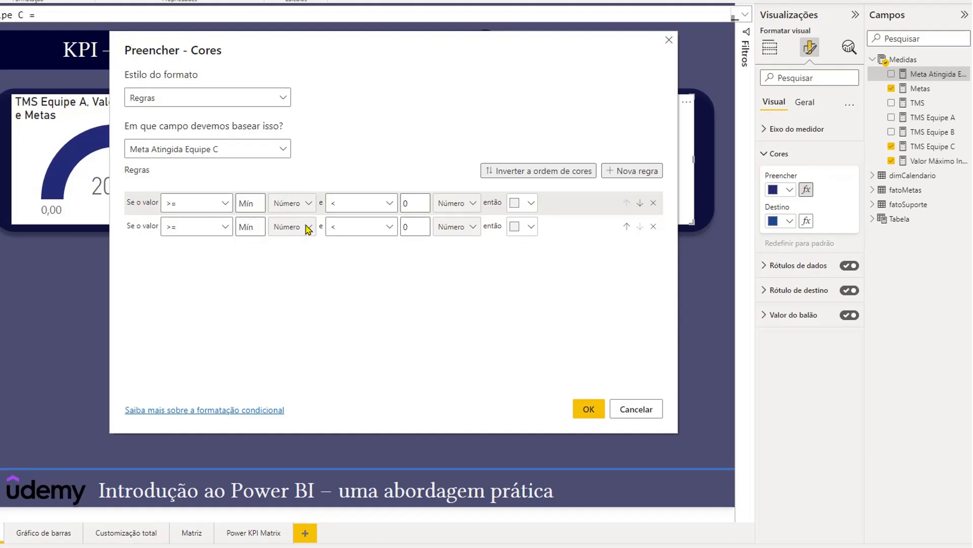
click(407, 203)
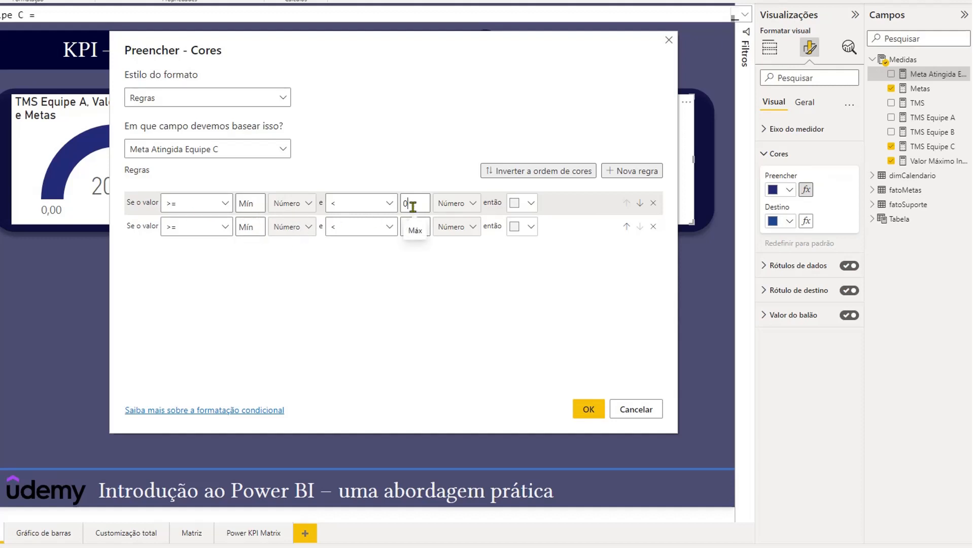
text(1)
click(528, 203)
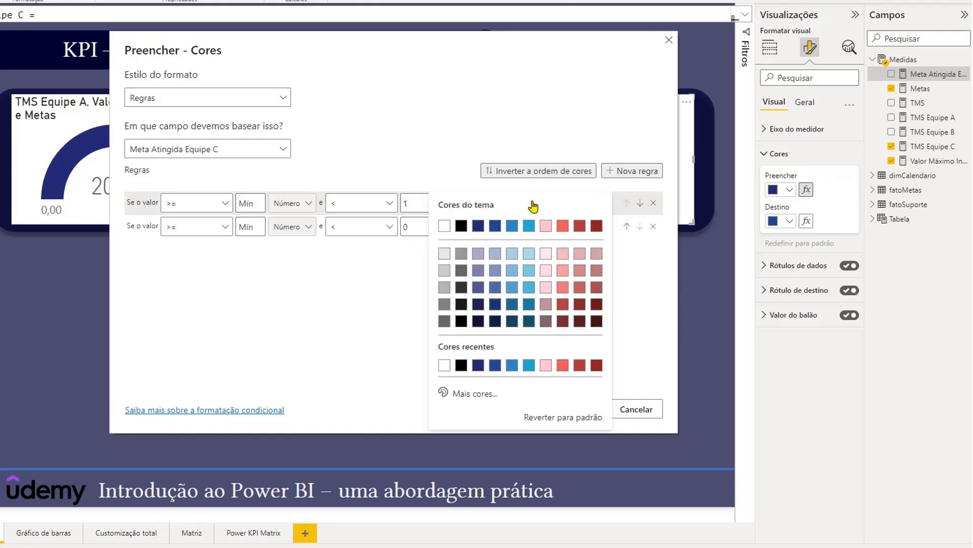
click(560, 291)
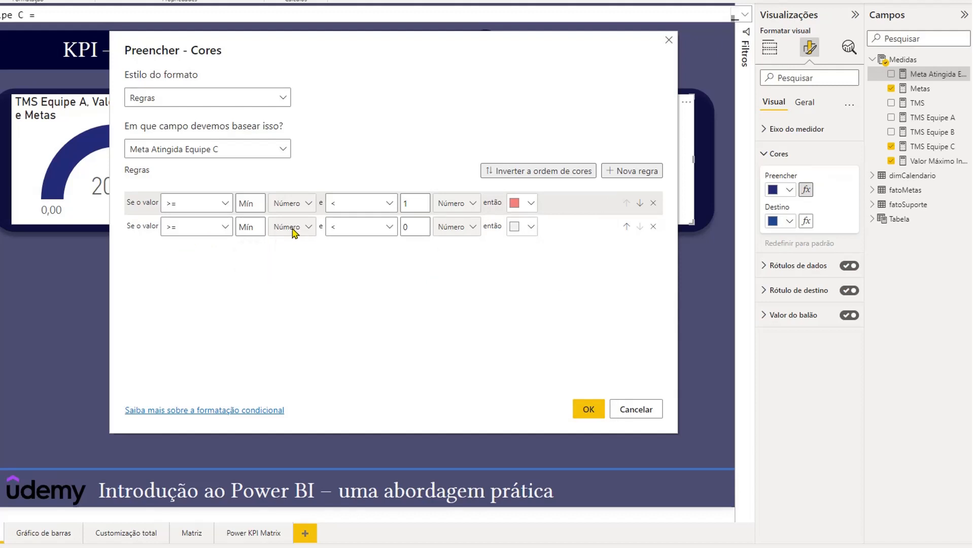
- Make the second rule colour values from 1 to Máx blue (#59a1cf) and apply the fill rules
text(1)
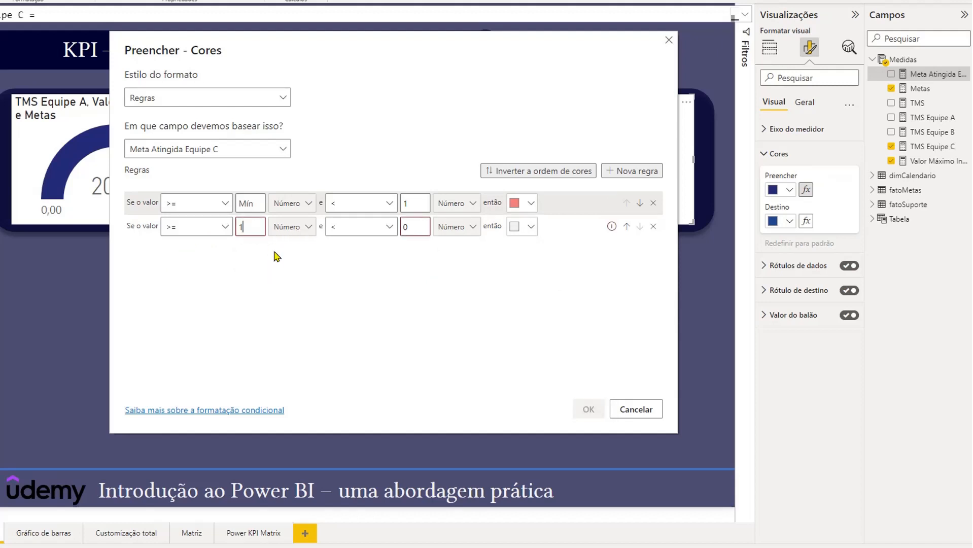
drag(406, 226, 395, 226)
click(412, 255)
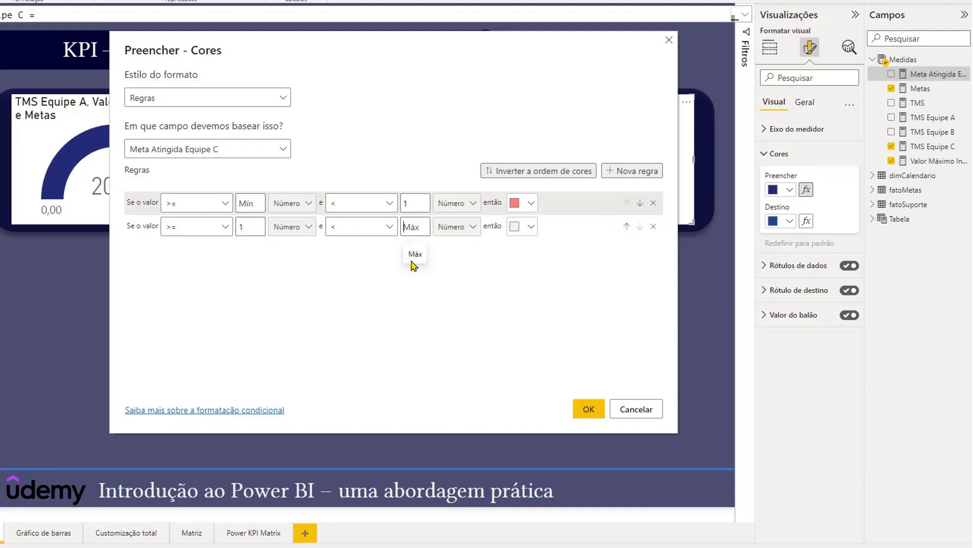
click(529, 228)
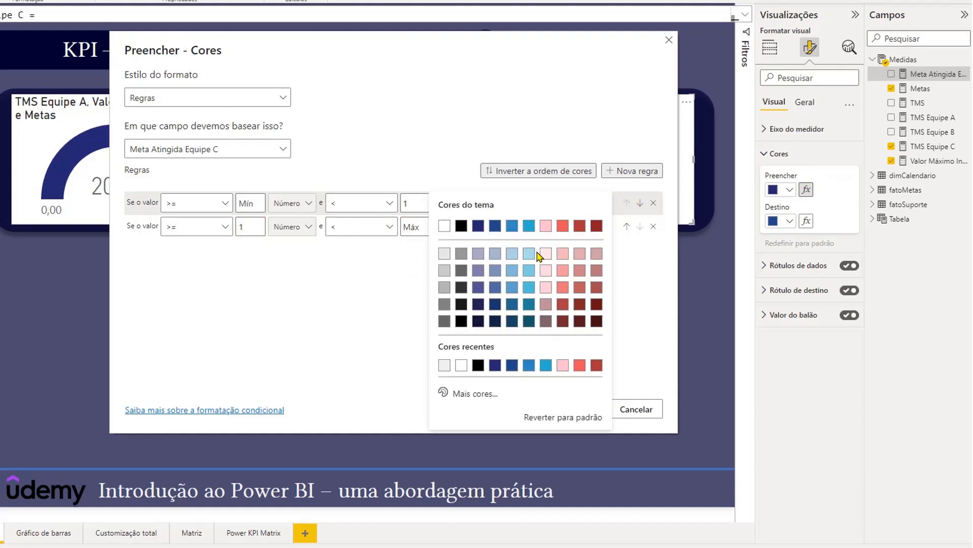
click(511, 288)
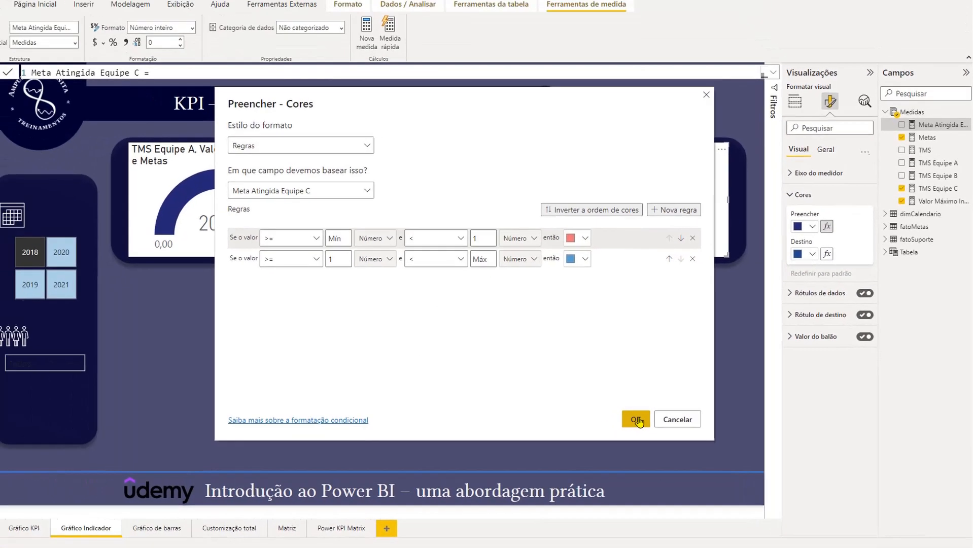
click(590, 410)
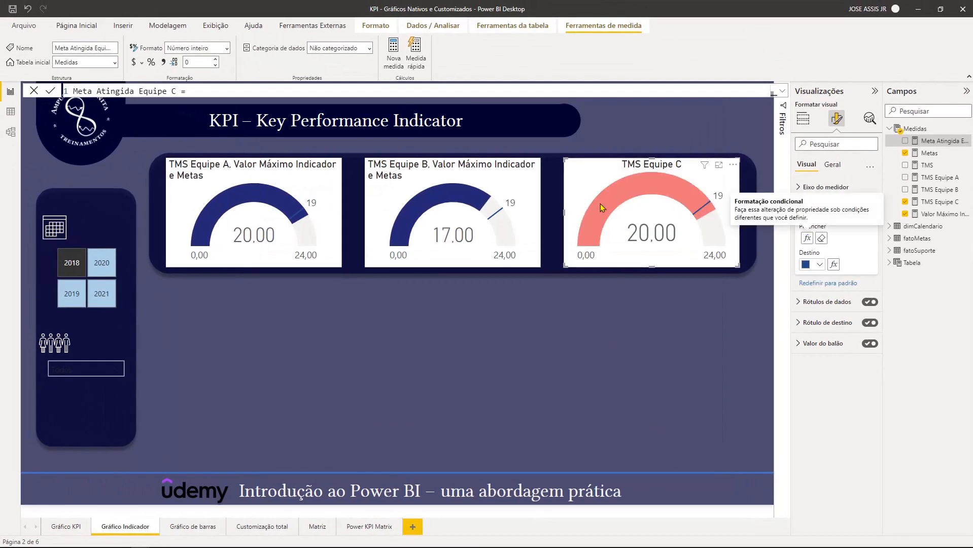
- Reopen the Meta Atingida Equipe C formula and check its IF return values 0 and 1 against the gauge's colour rules
click(73, 291)
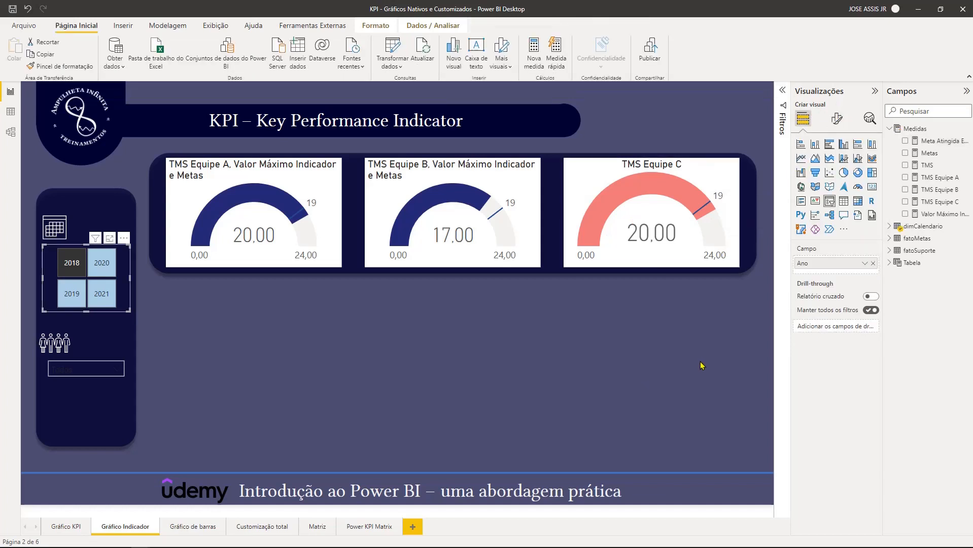
click(939, 141)
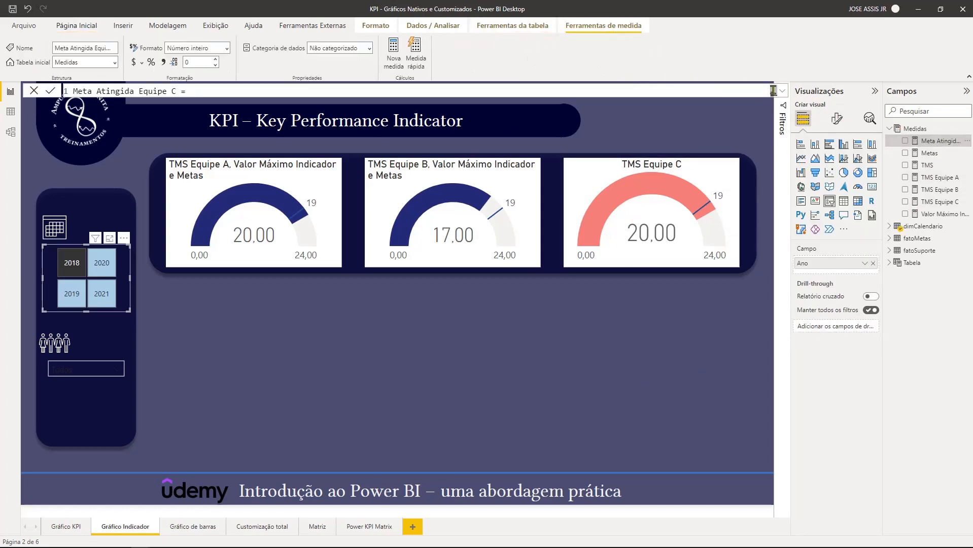
click(782, 94)
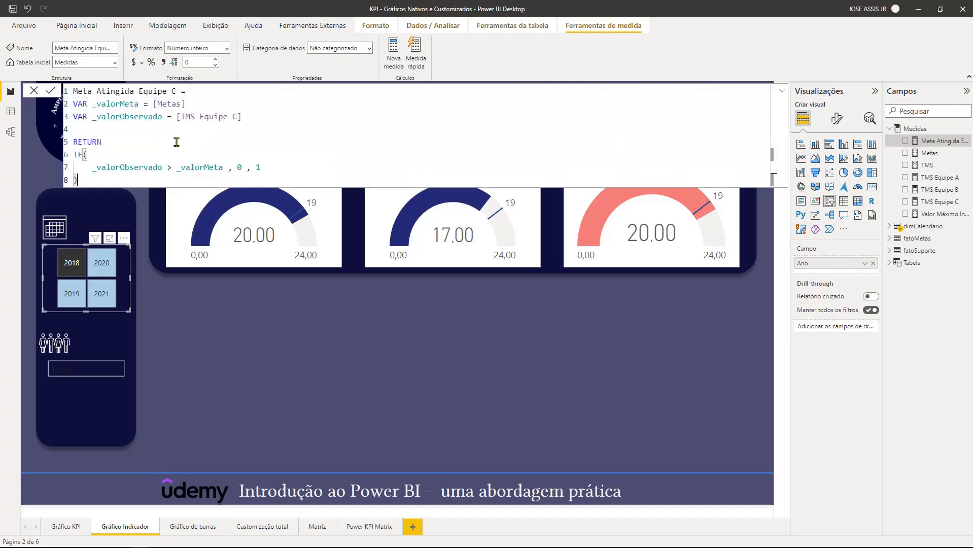
double_click(238, 167)
text(0)
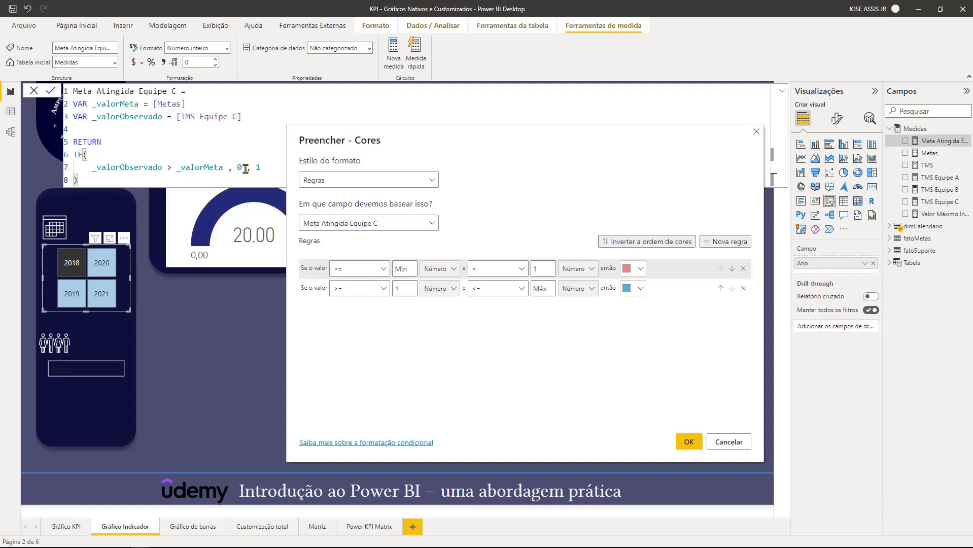
key(Escape)
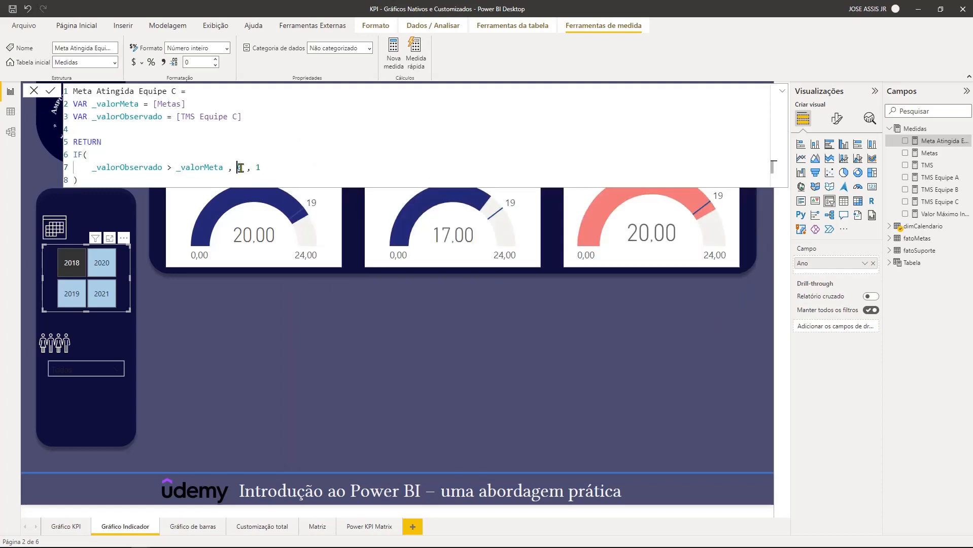
double_click(238, 167)
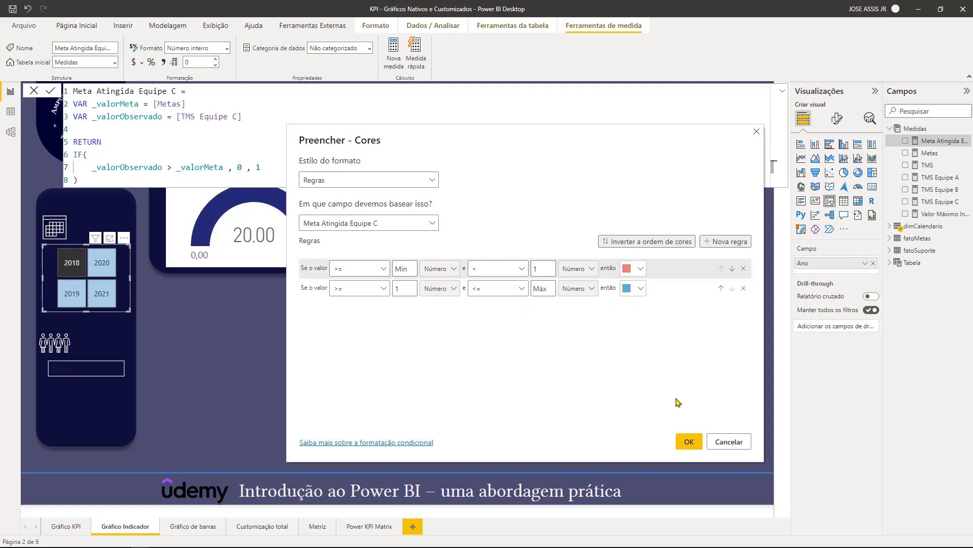
drag(499, 142, 972, 177)
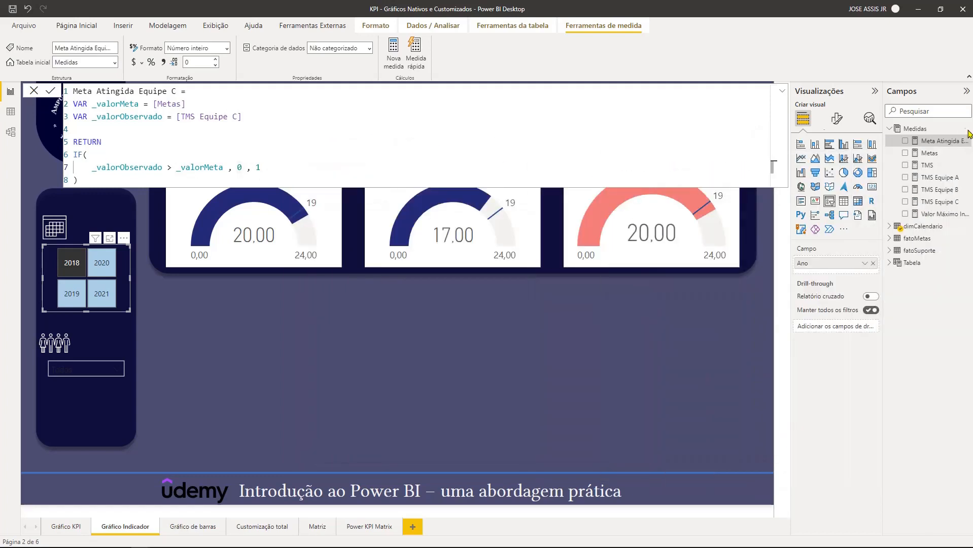
click(782, 91)
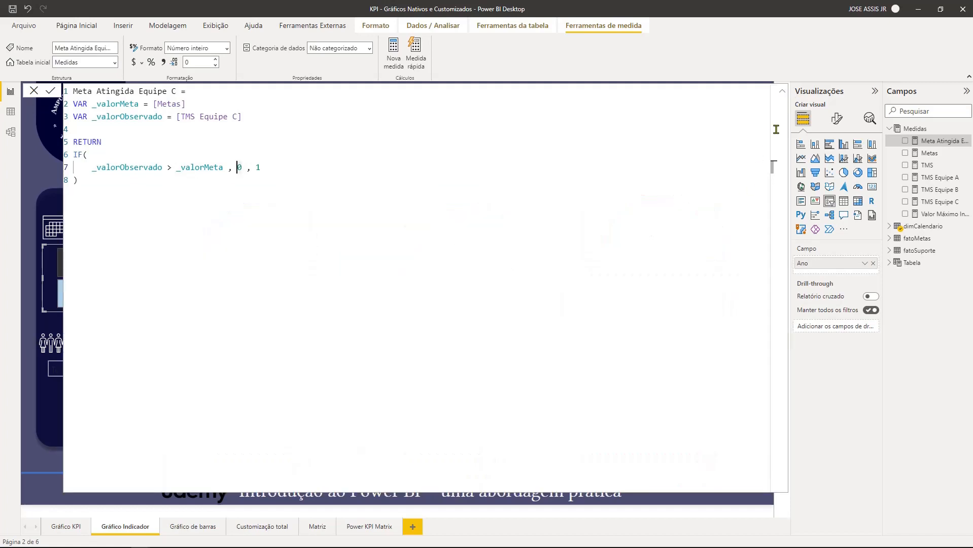
click(783, 92)
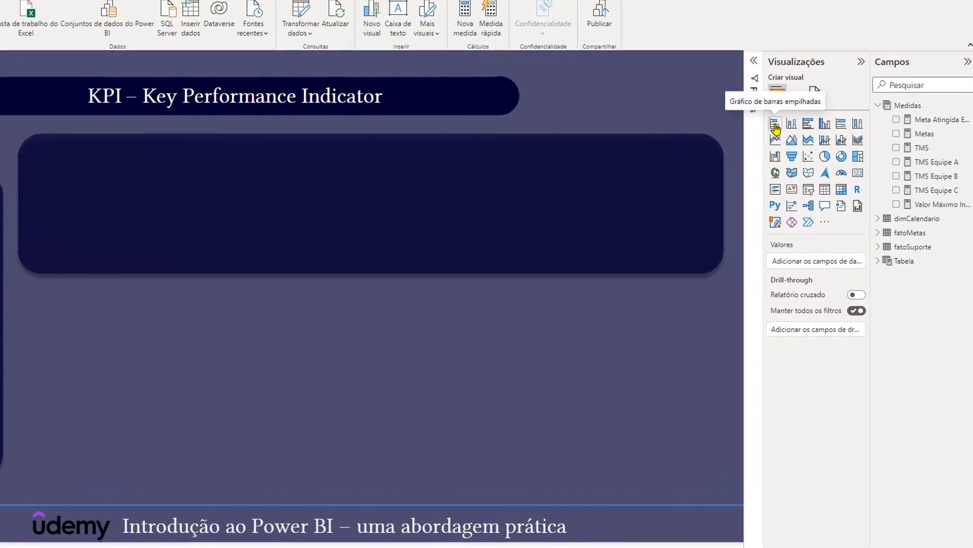
- Insert a stacked bar chart, widen it and centre it in the empty dark banner
click(771, 125)
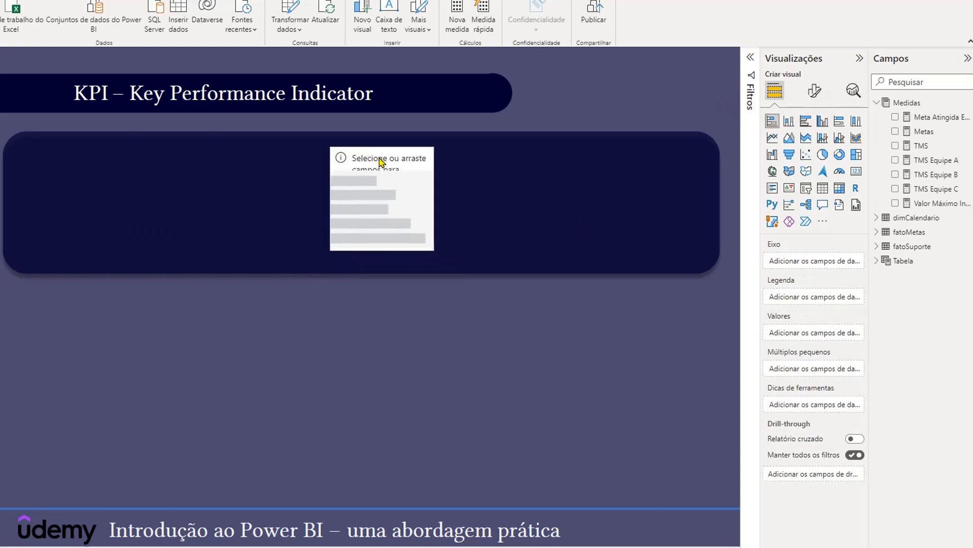
drag(380, 252, 525, 261)
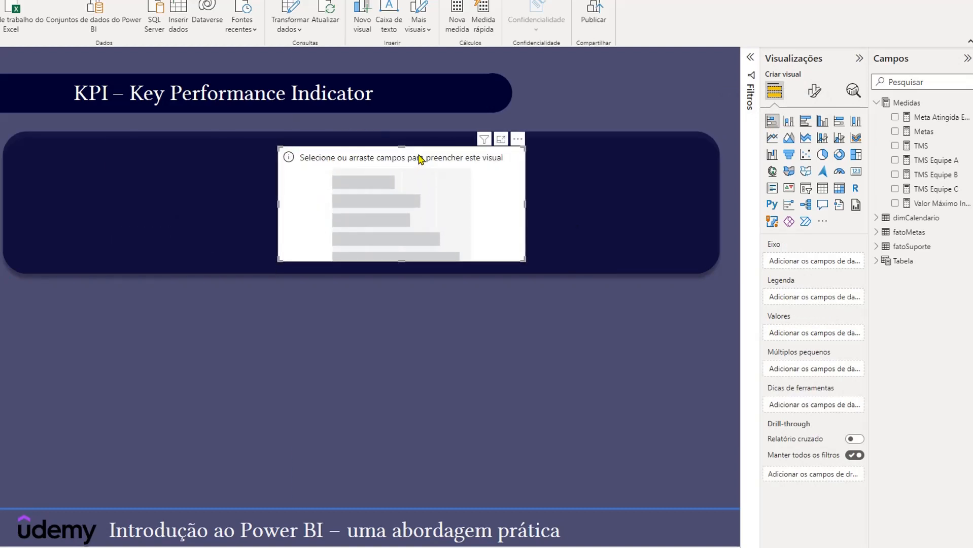
drag(419, 159, 400, 158)
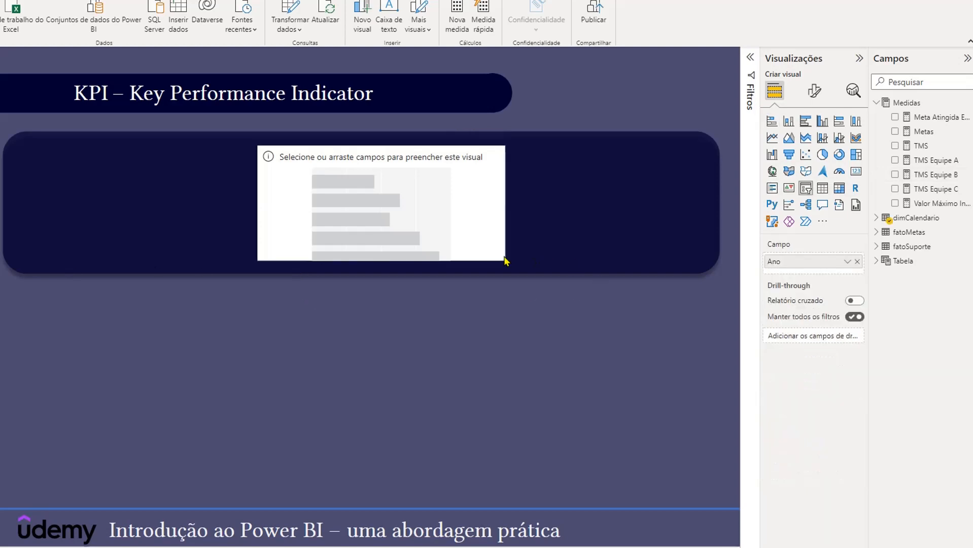
click(503, 260)
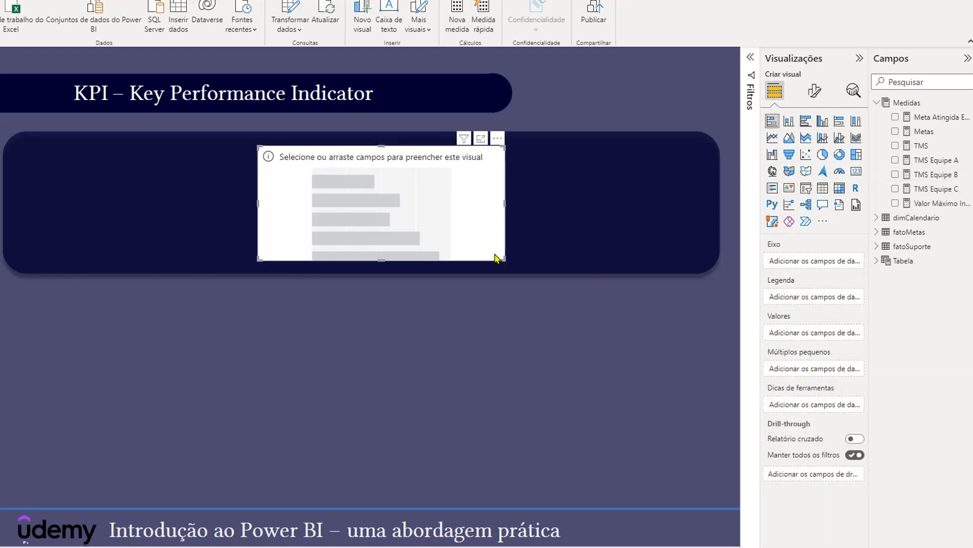
- Plot TMS Equipe B as the bar chart's value and add a constant line named Meta
drag(929, 182, 829, 332)
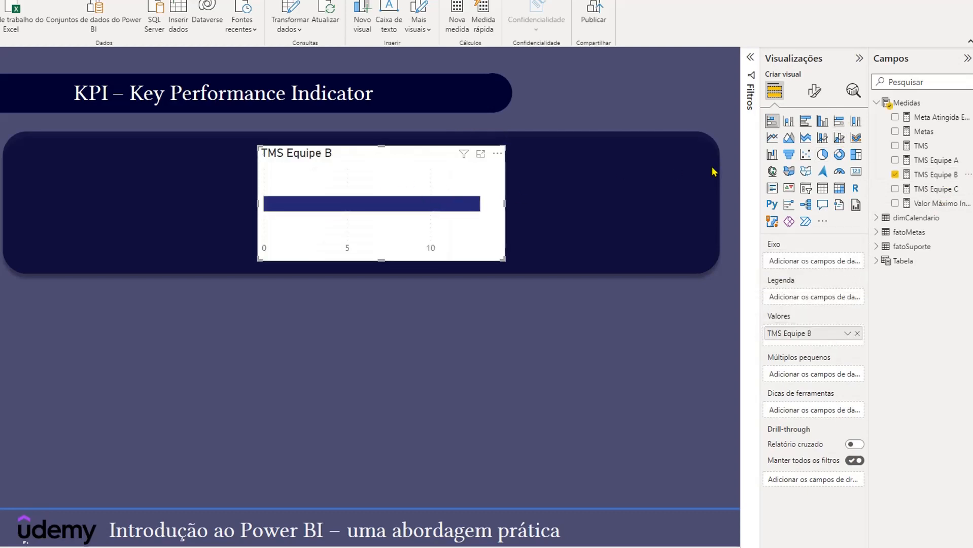
click(854, 92)
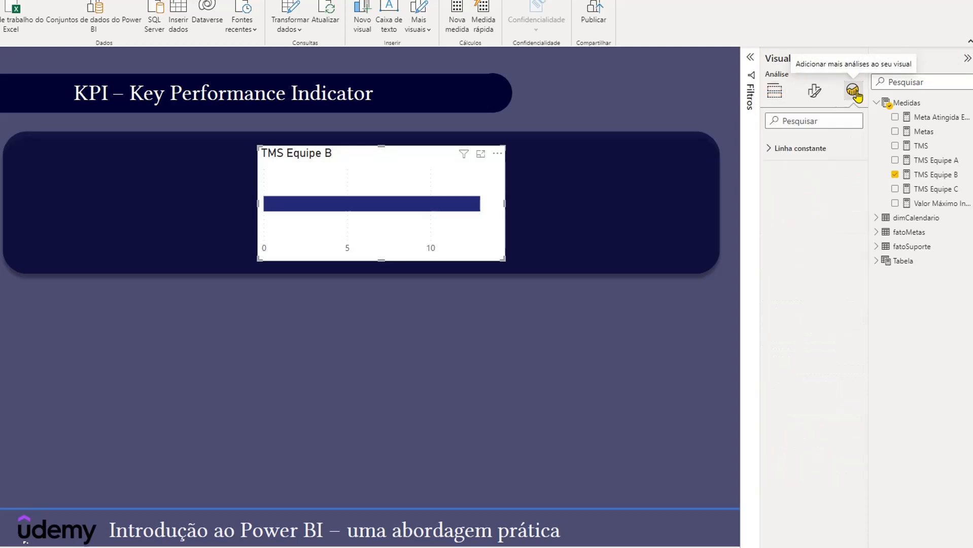
click(766, 148)
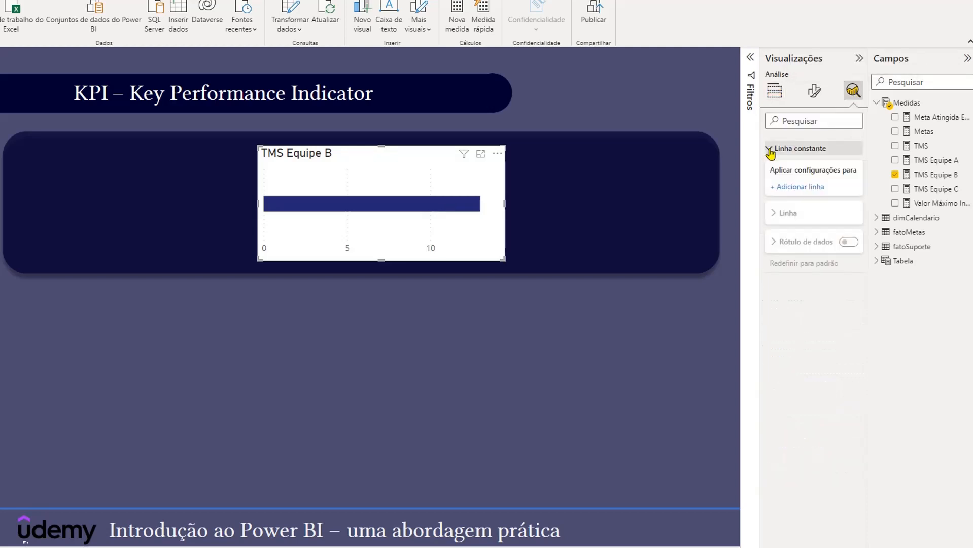
click(798, 188)
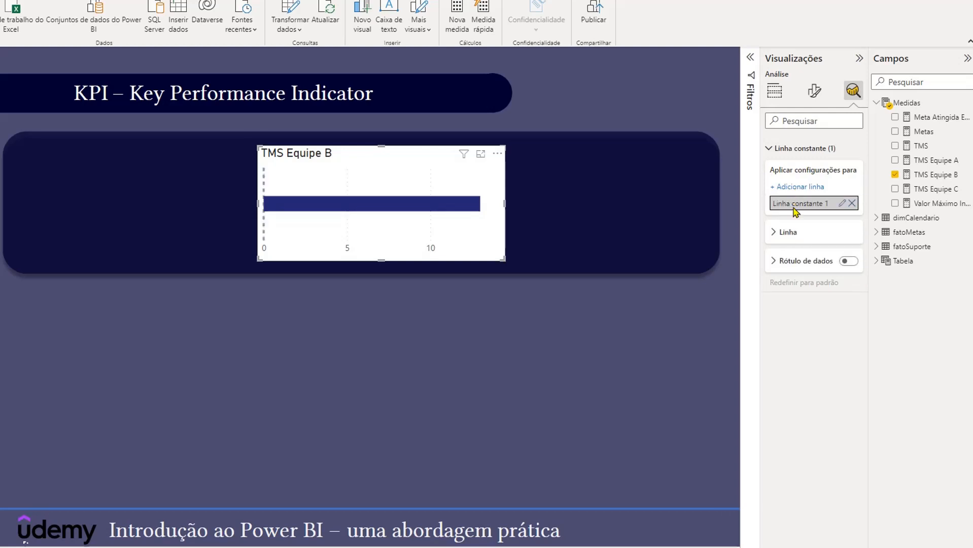
drag(828, 204, 761, 204)
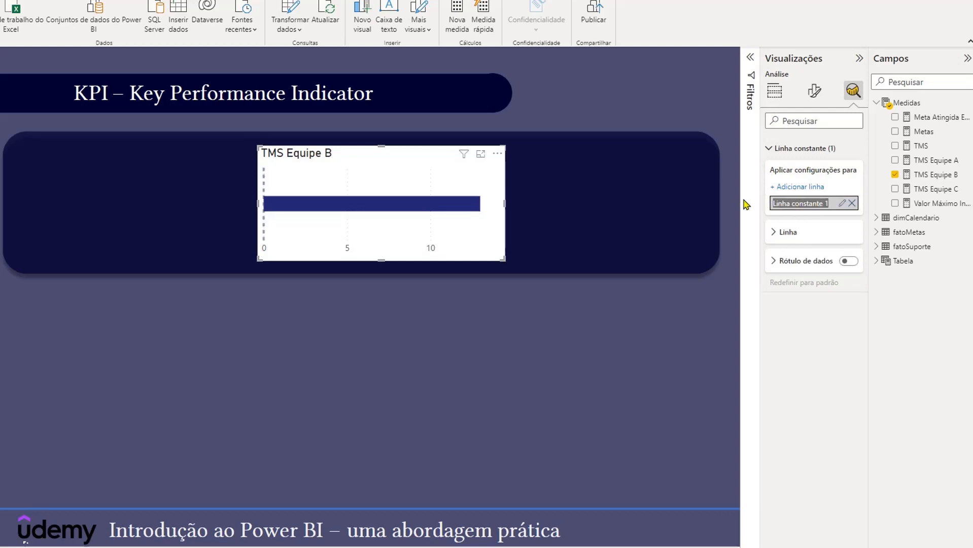
text(Meta)
click(841, 203)
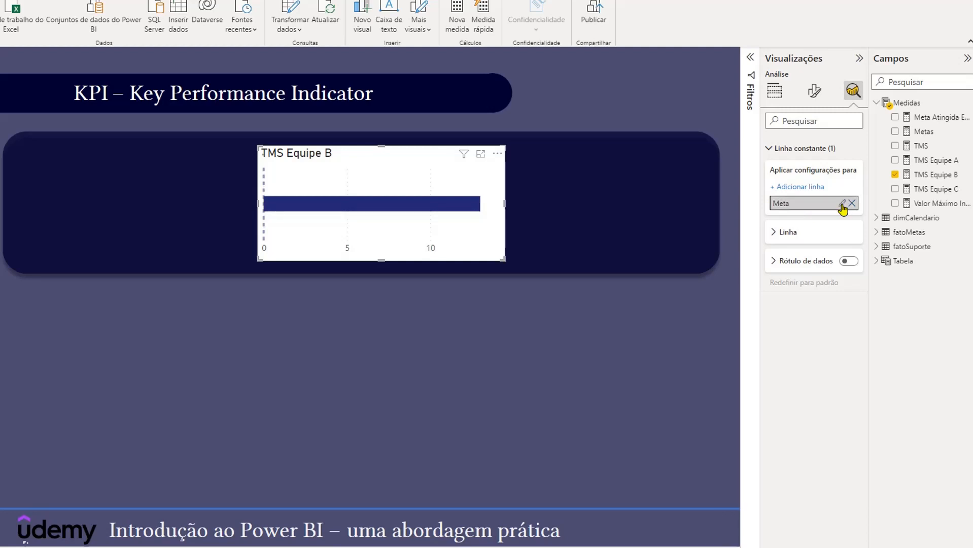
- Base the Meta line's value on the Metas measure through conditional formatting by field value
click(774, 233)
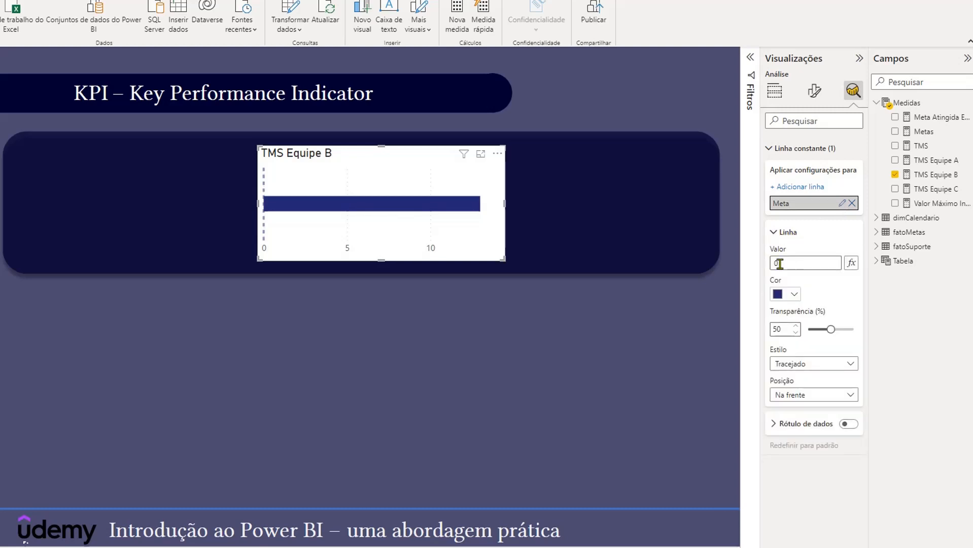
click(852, 264)
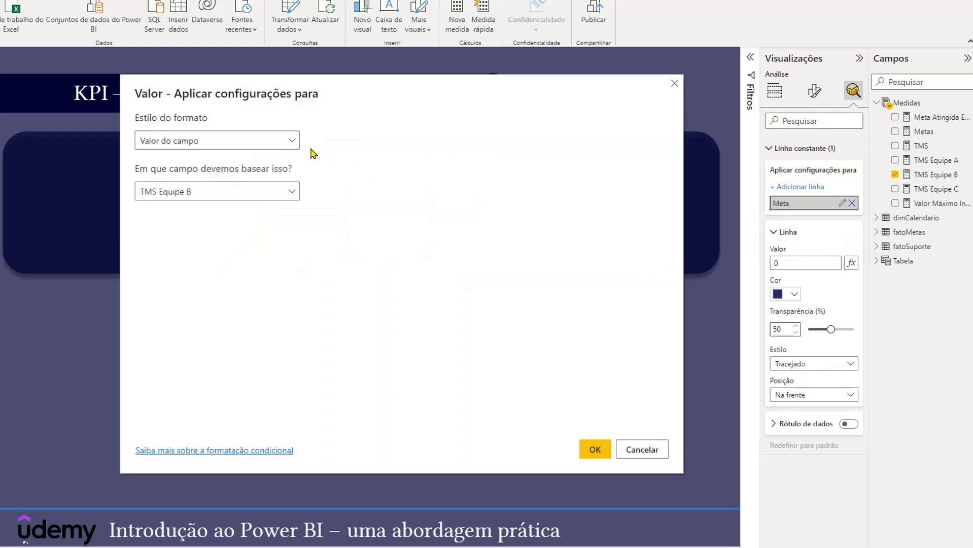
click(293, 197)
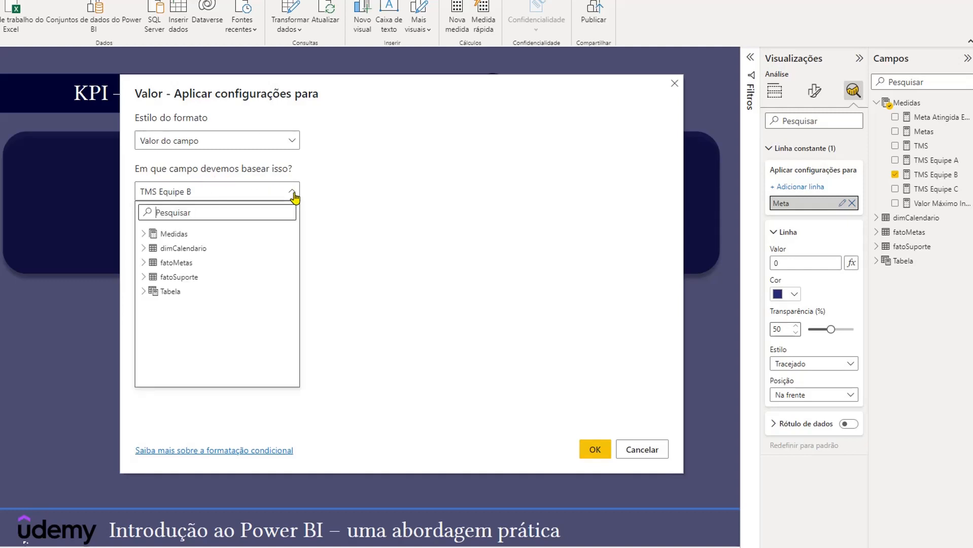
click(152, 234)
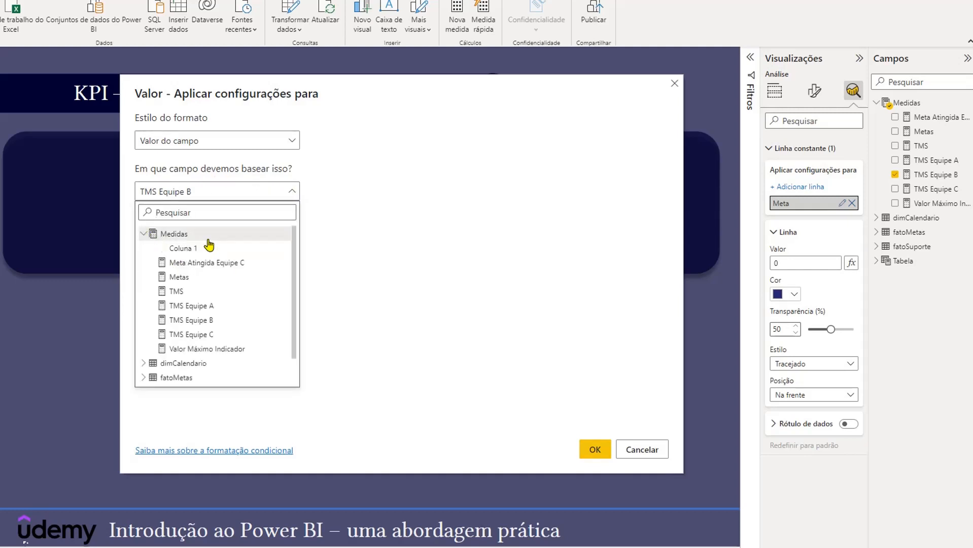
click(179, 276)
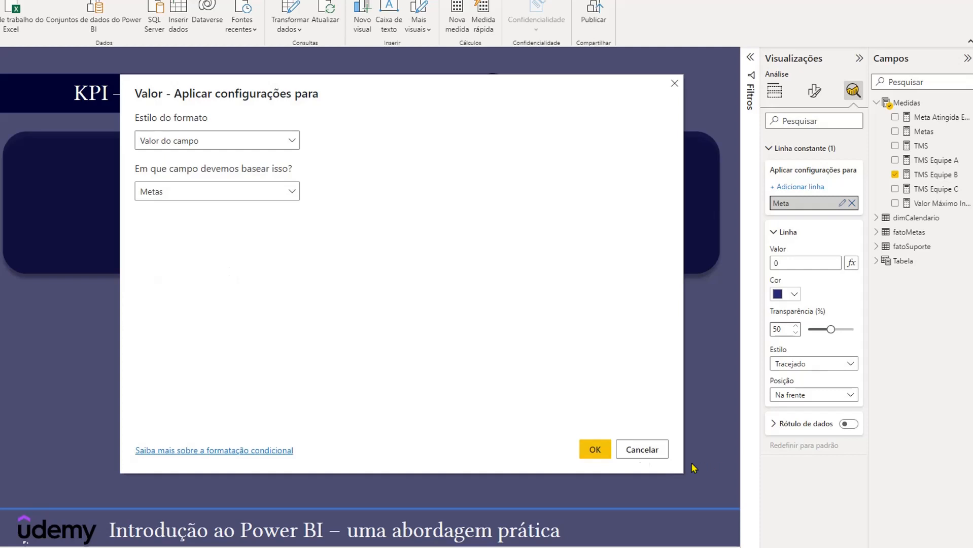
click(594, 449)
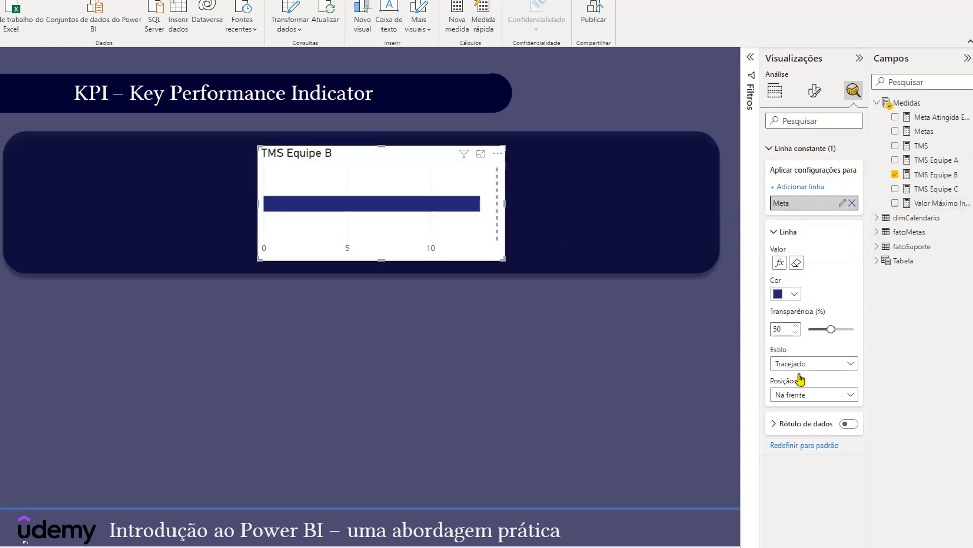
- Set the Meta line's style to Pontilhado and its colour to white
click(828, 367)
click(809, 406)
click(795, 294)
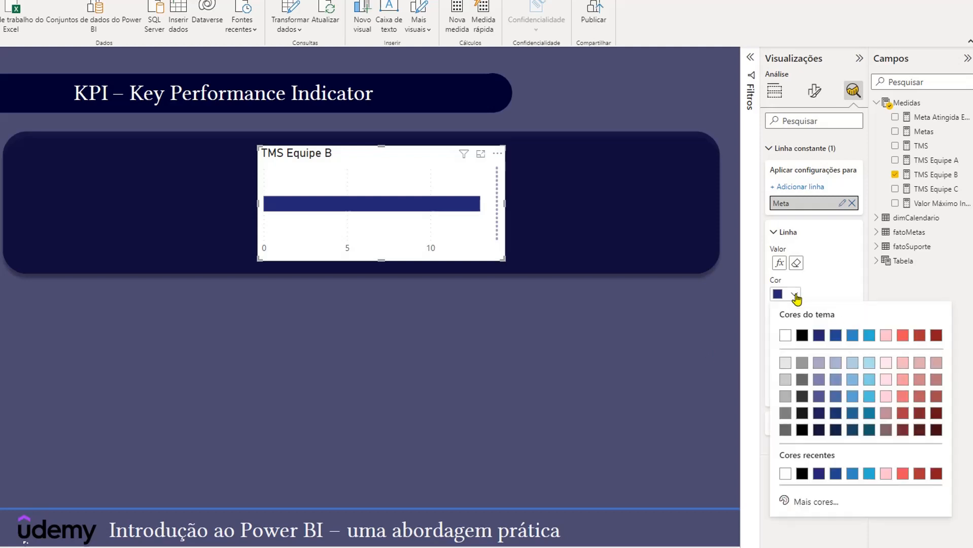
click(785, 336)
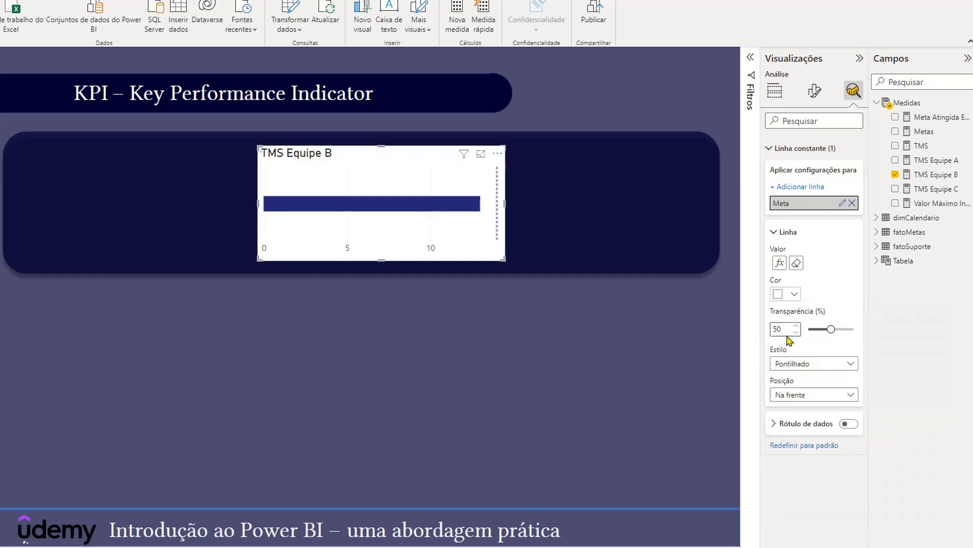
click(771, 150)
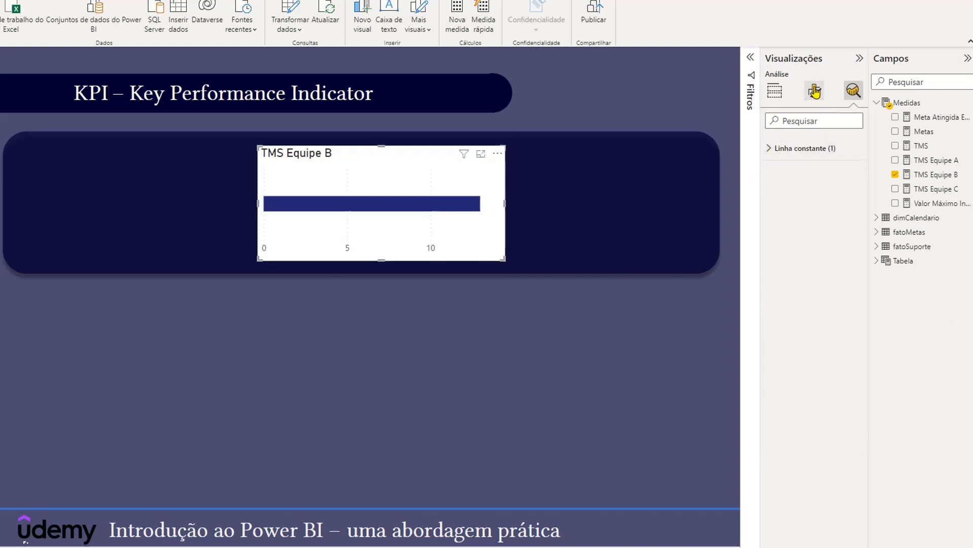
- Turn off the TMS Equipe B chart's background
click(814, 92)
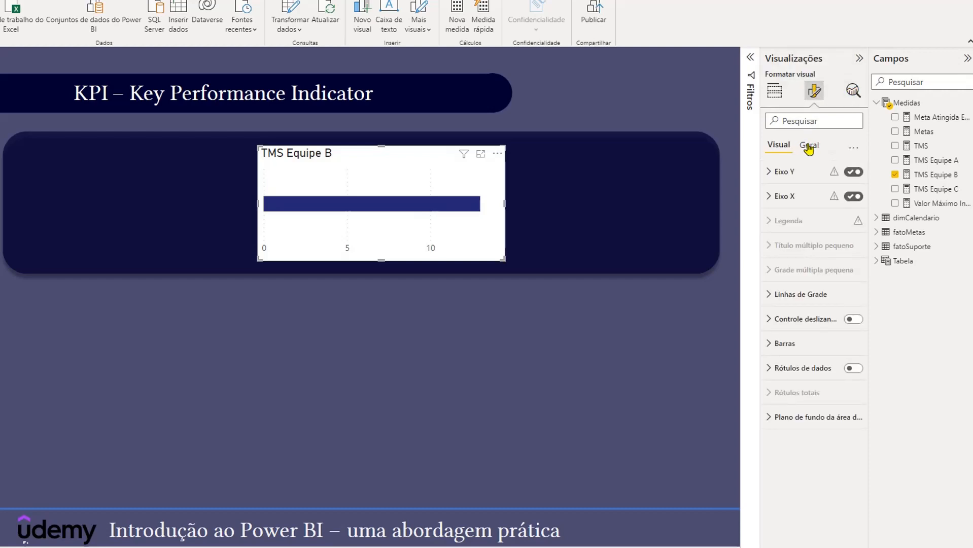
click(808, 146)
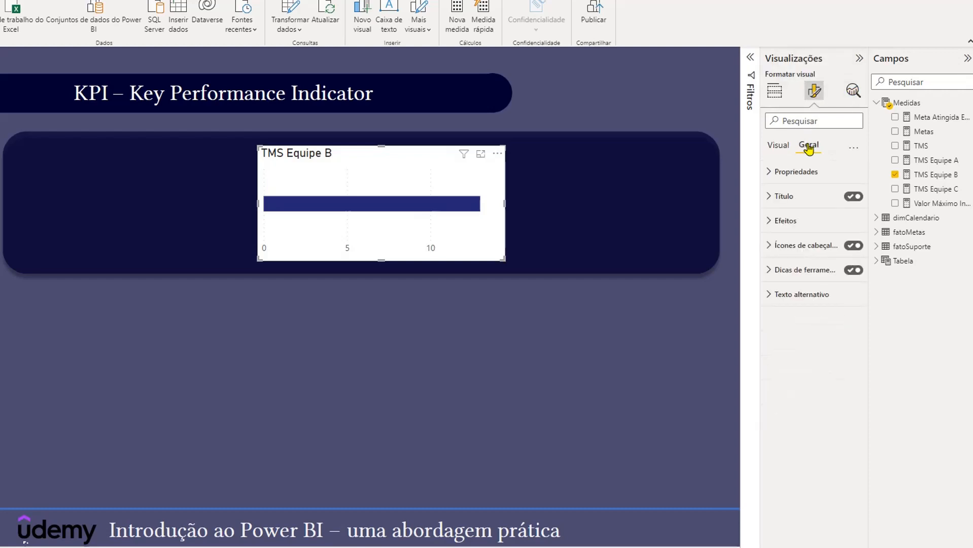
click(767, 221)
click(848, 246)
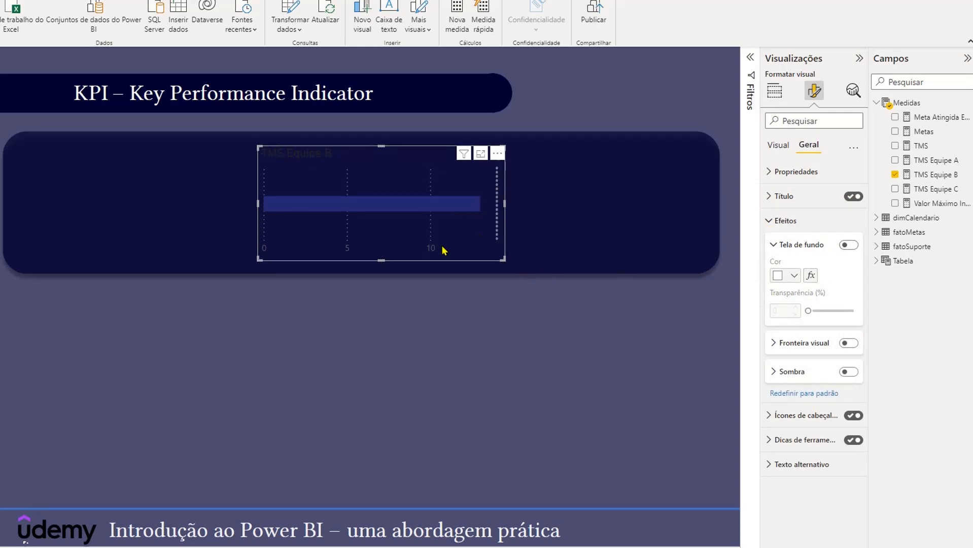
click(768, 220)
click(774, 91)
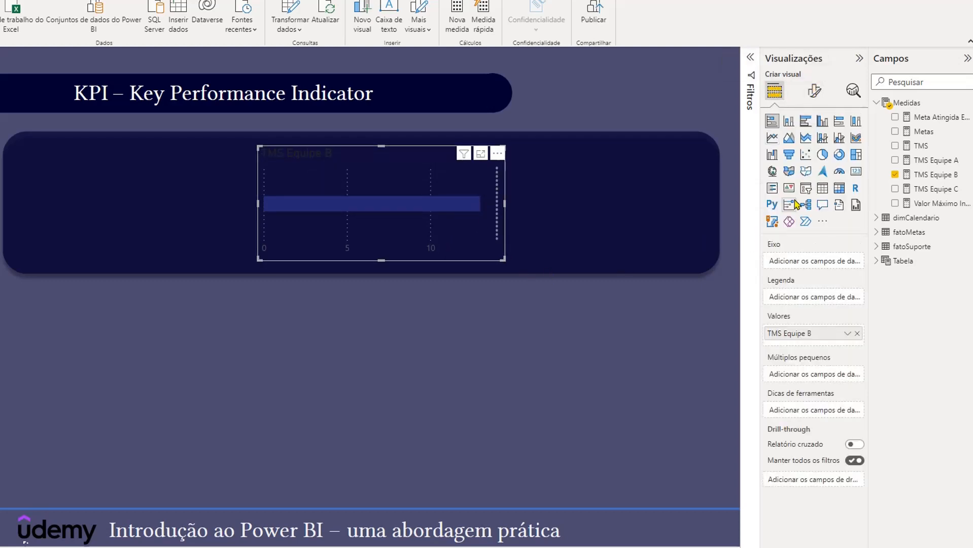
- Turn off both the X axis and the Y axis of the TMS Equipe B chart
click(814, 91)
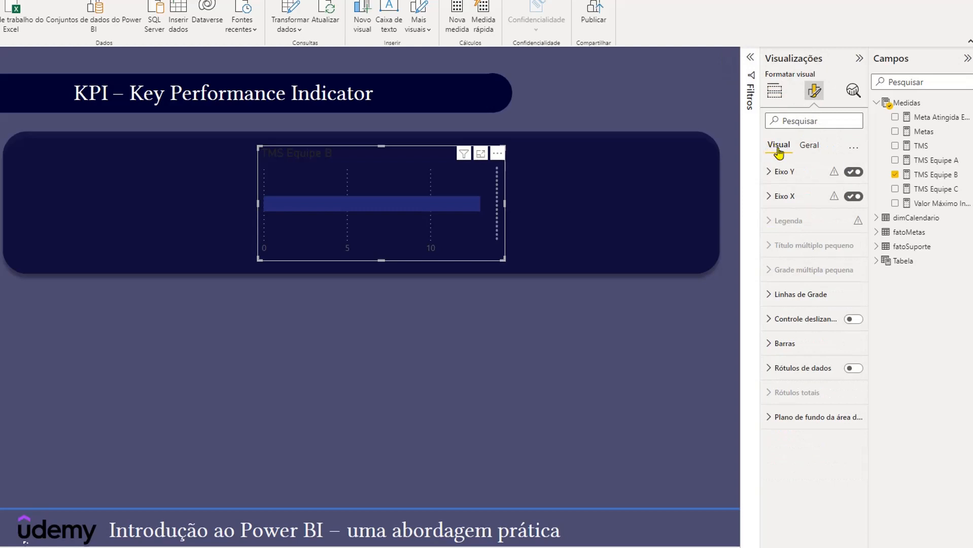
click(768, 197)
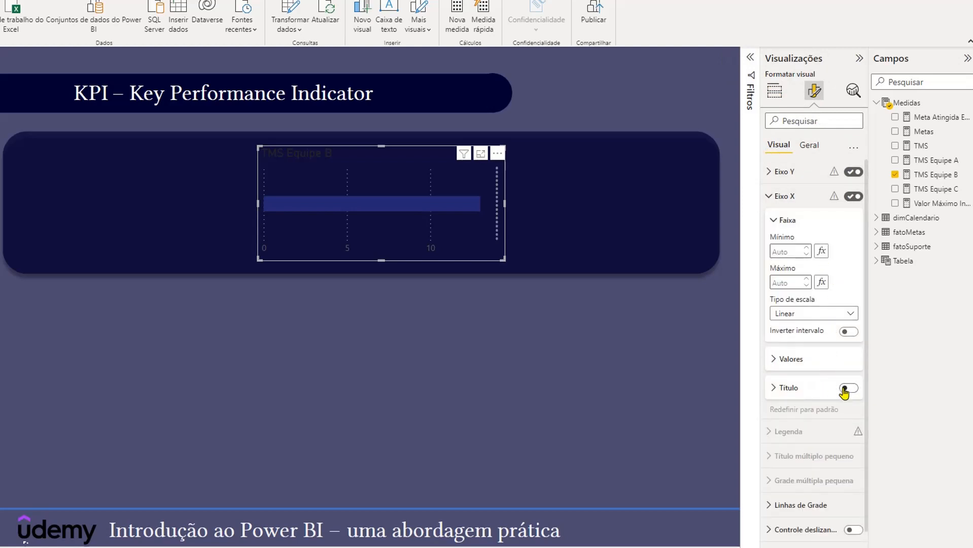
click(854, 197)
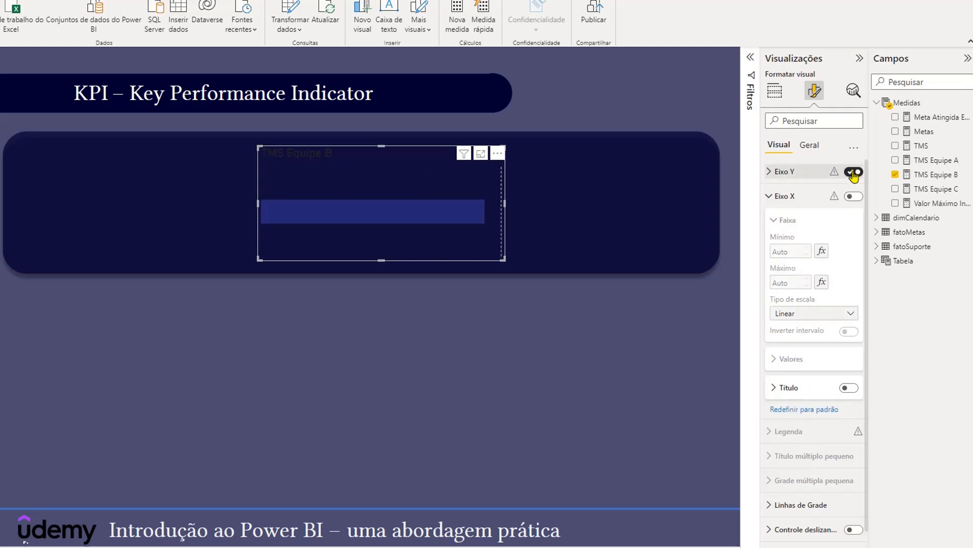
click(854, 173)
click(773, 199)
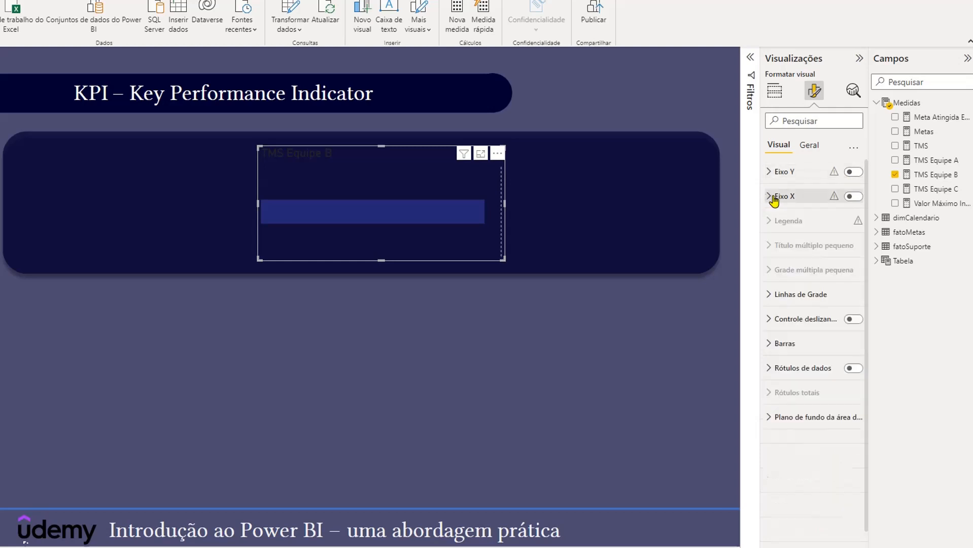
- Change the TMS Equipe B chart's title text colour to white
click(807, 146)
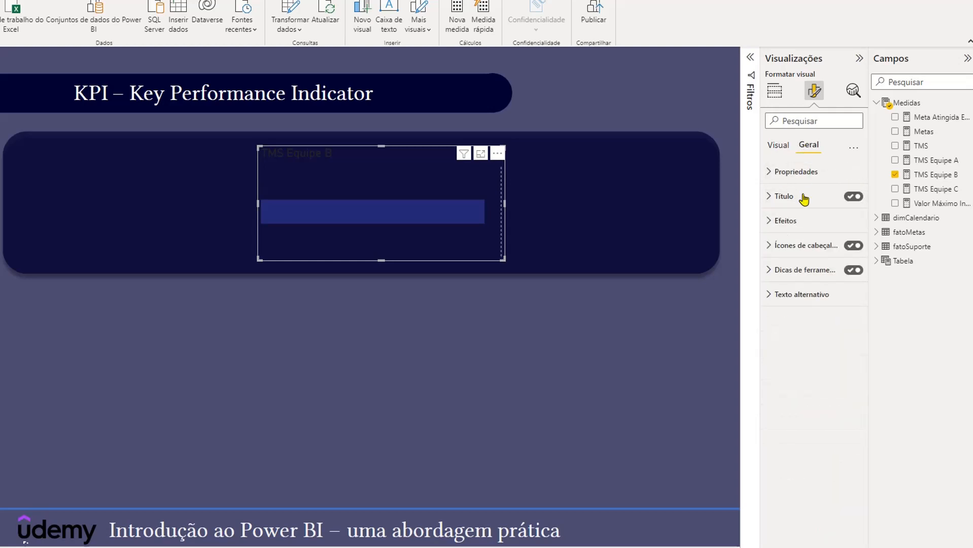
click(769, 198)
click(794, 345)
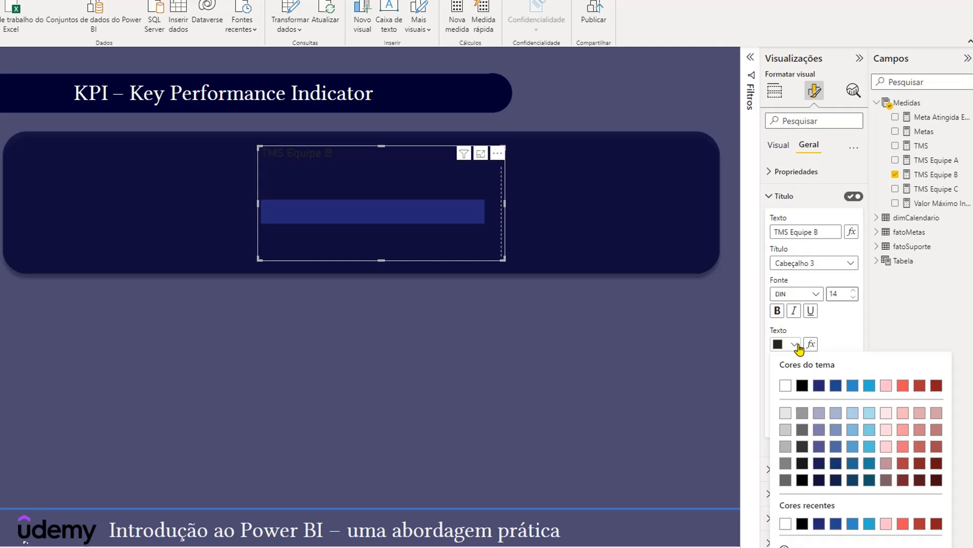
click(786, 385)
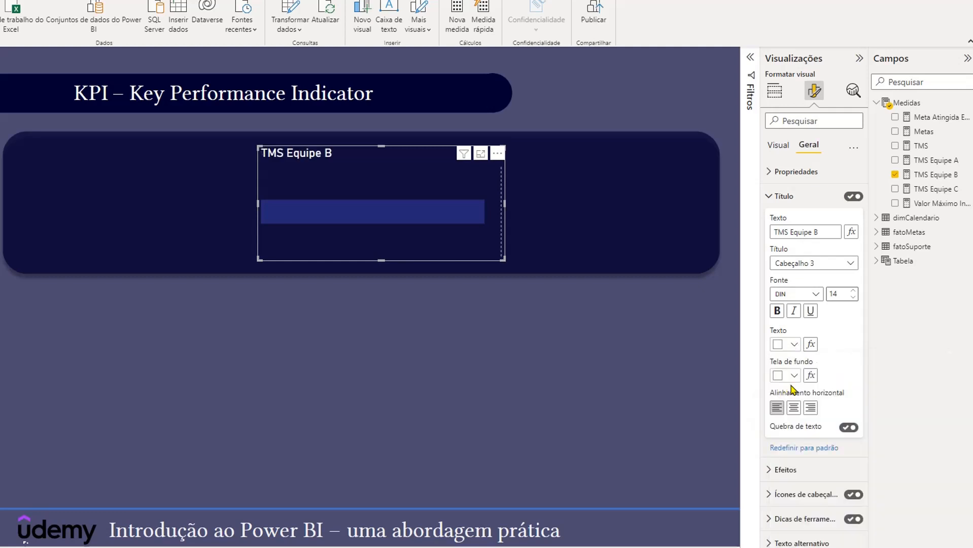
click(767, 198)
- Turn on the chart's data labels and set the bars' minimum category width to 100 px
click(781, 148)
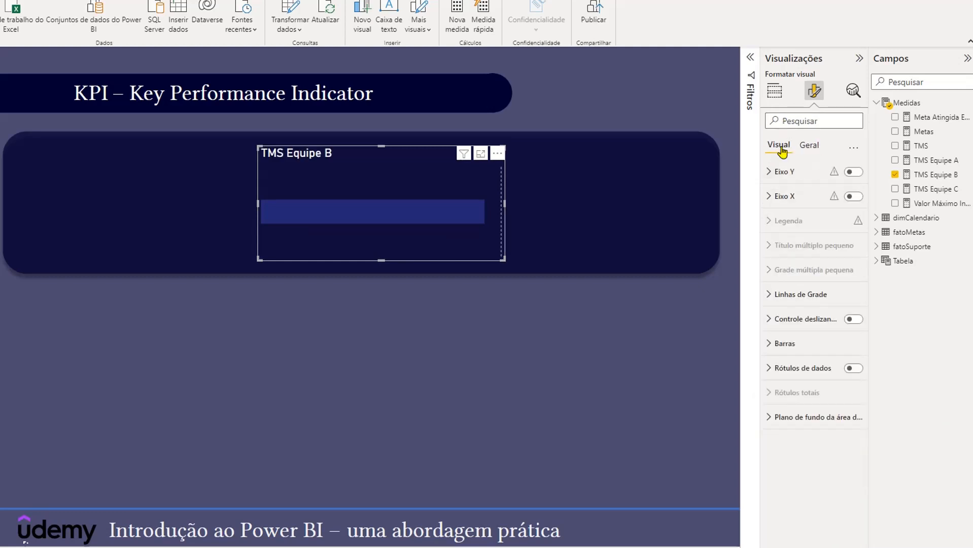
click(855, 370)
click(770, 354)
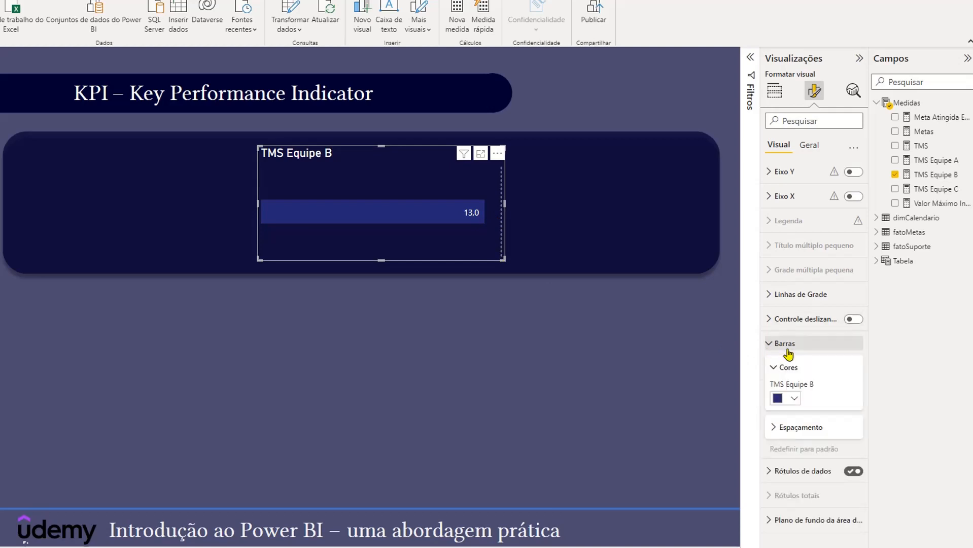
click(773, 429)
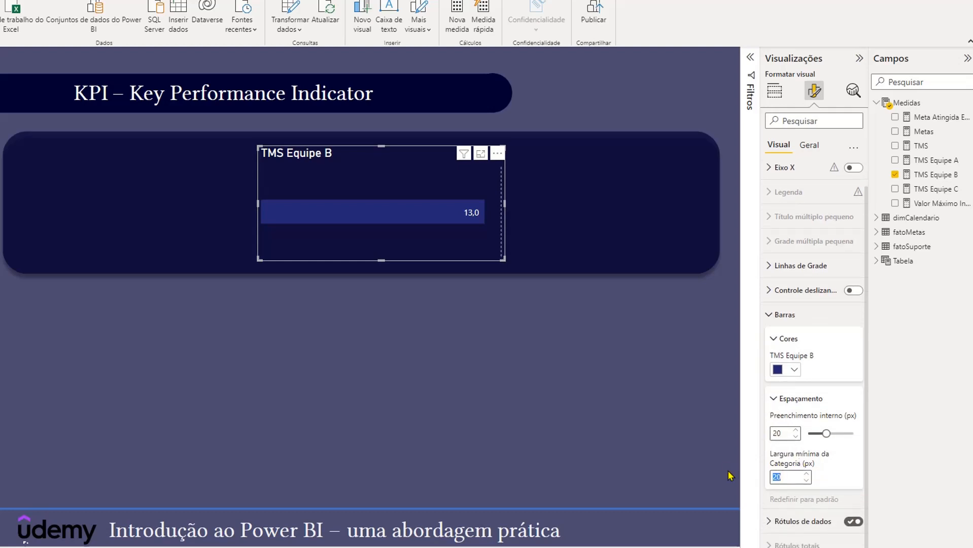
text(100)
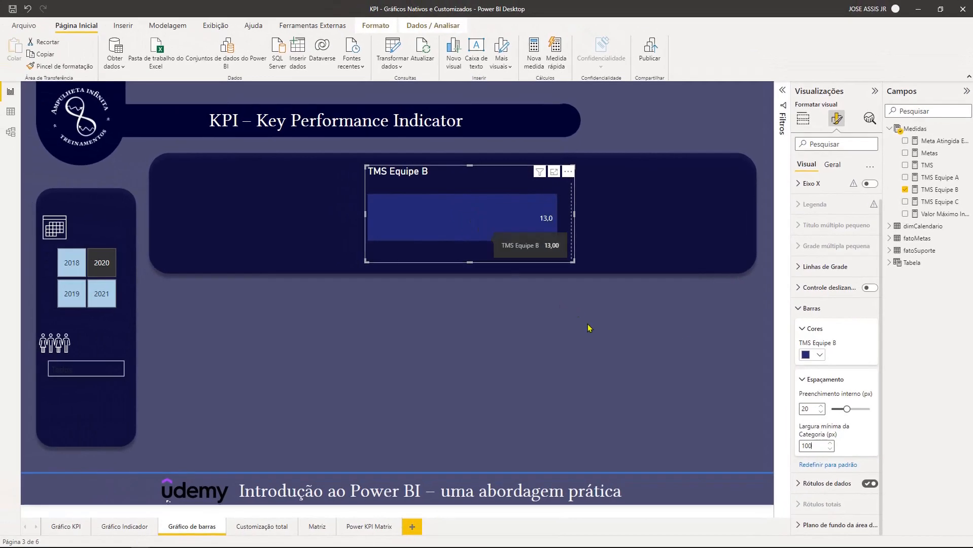
click(589, 326)
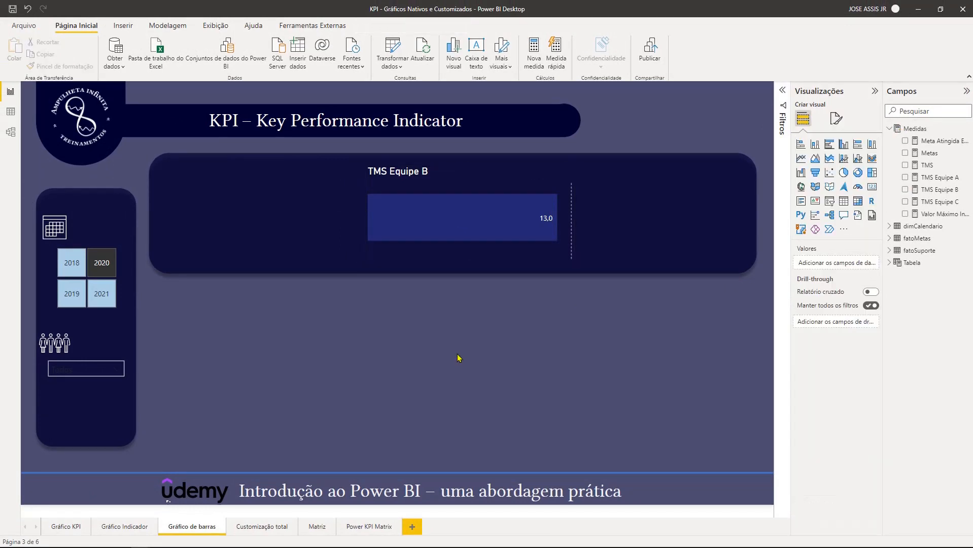
- Duplicate the TMS Equipe B chart, moving the original into the banner's right half and the copy into its left half
click(446, 181)
key(ctrl+c)
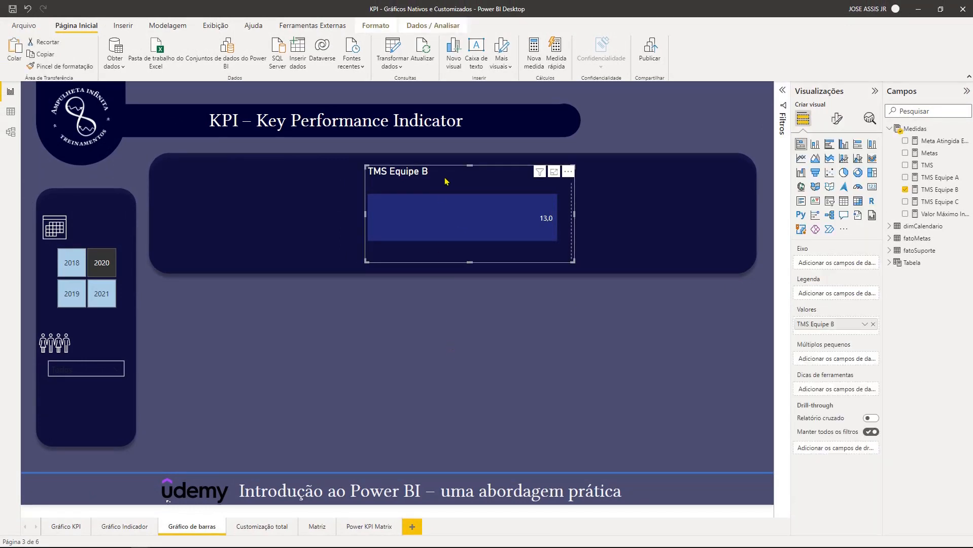
click(460, 310)
drag(435, 179, 522, 174)
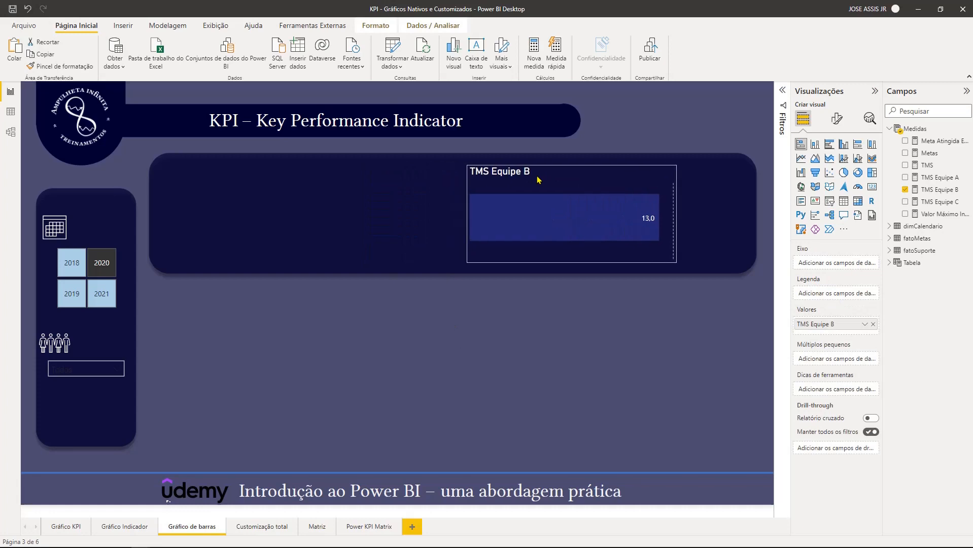
click(400, 304)
key(ctrl+v)
drag(446, 181, 290, 173)
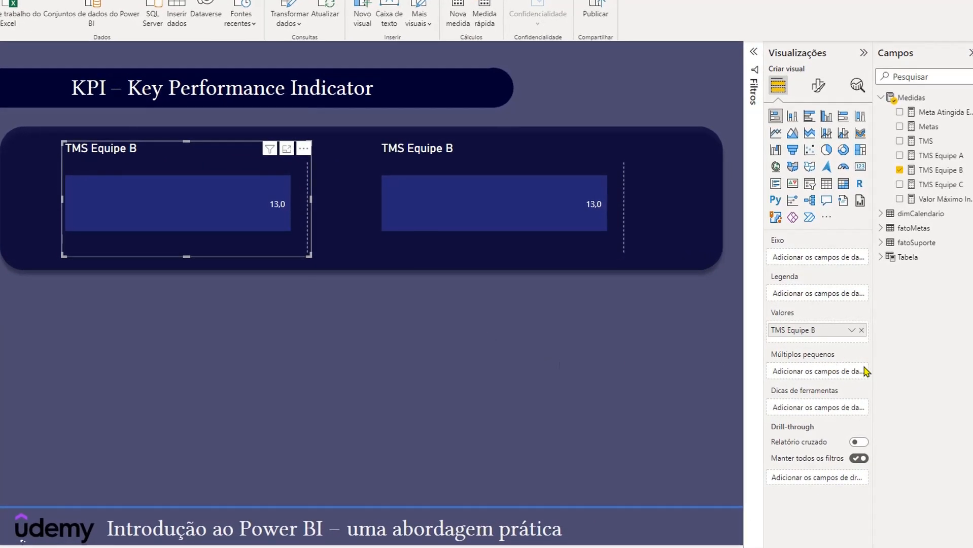
- Replace the copied bar chart's value with the TMS Equipe A measure and set its data label colour to white
click(862, 330)
drag(936, 155, 824, 336)
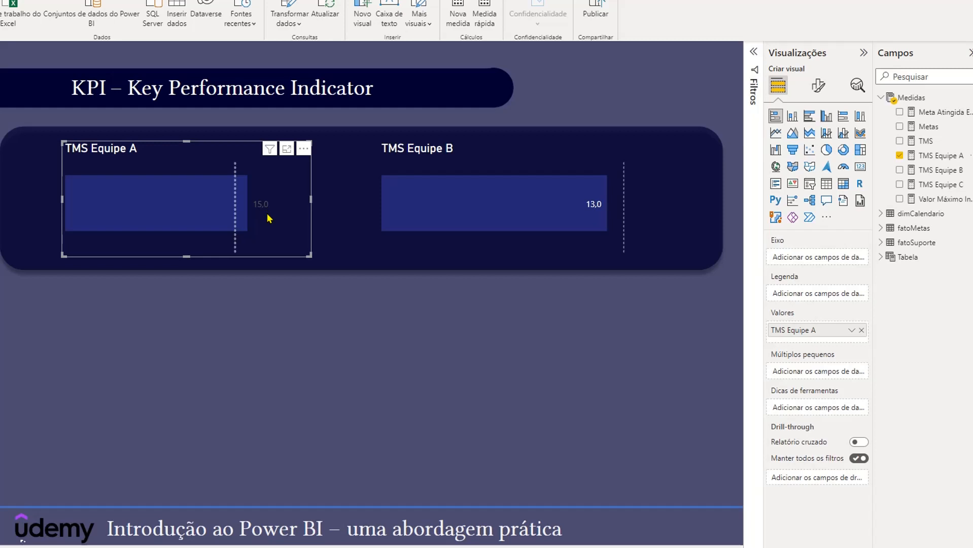
click(818, 85)
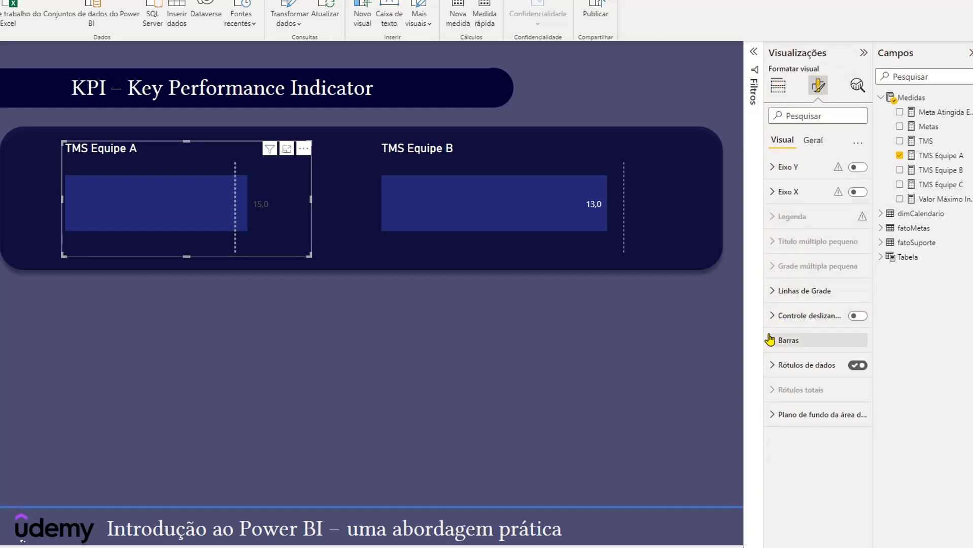
click(776, 365)
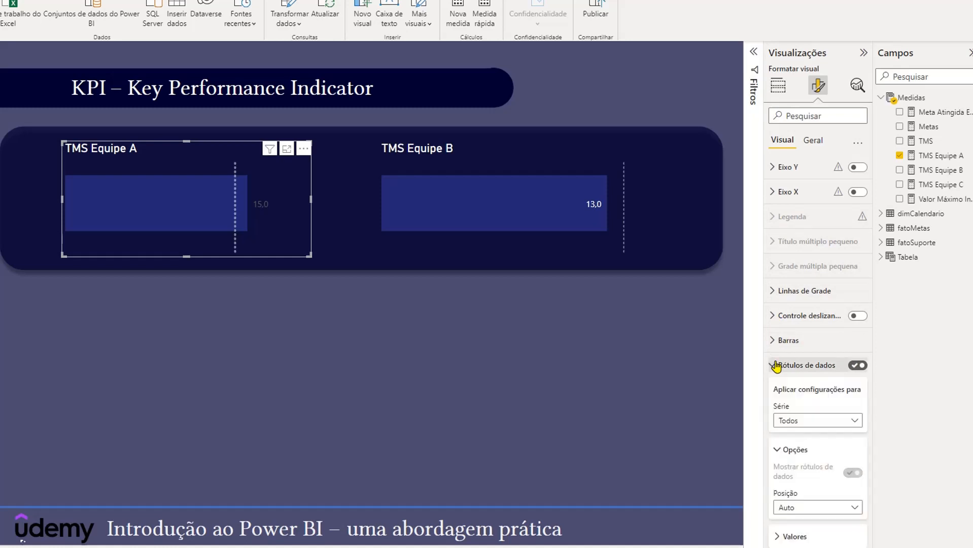
scroll(776, 369, down, 1)
click(780, 470)
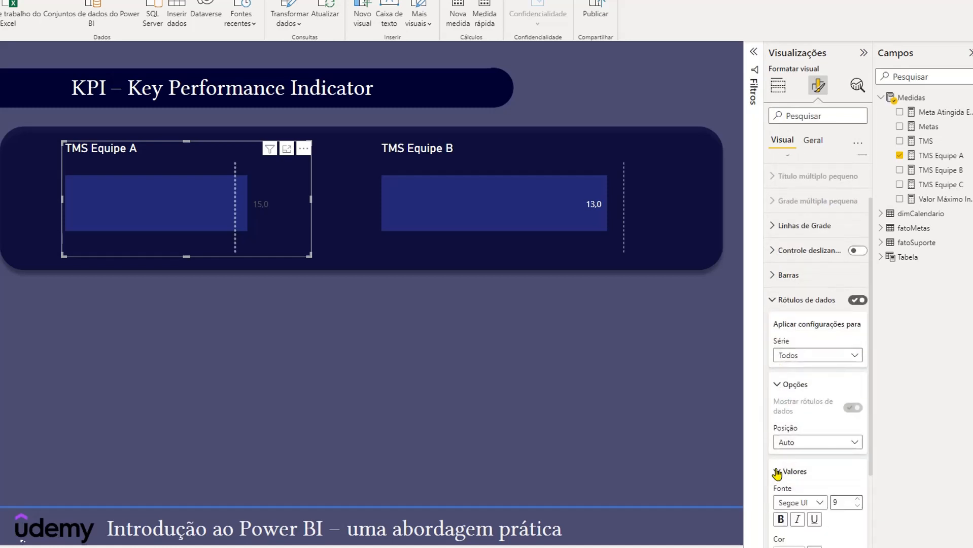
scroll(778, 471, down, 3)
click(797, 391)
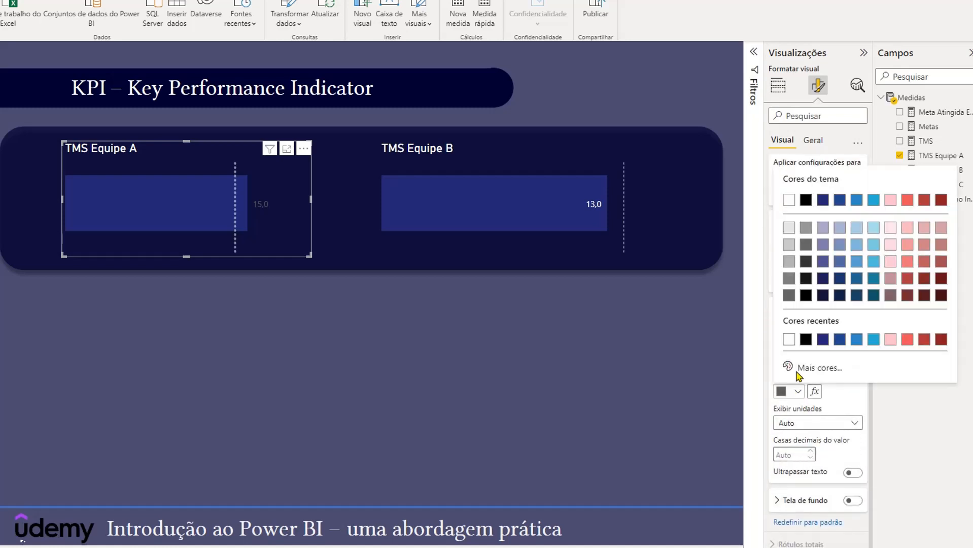
click(791, 340)
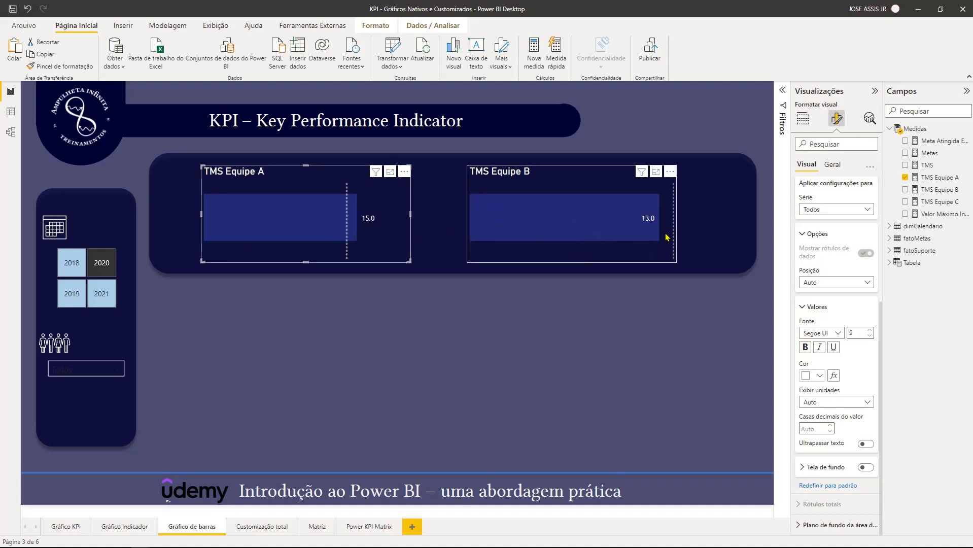
click(645, 325)
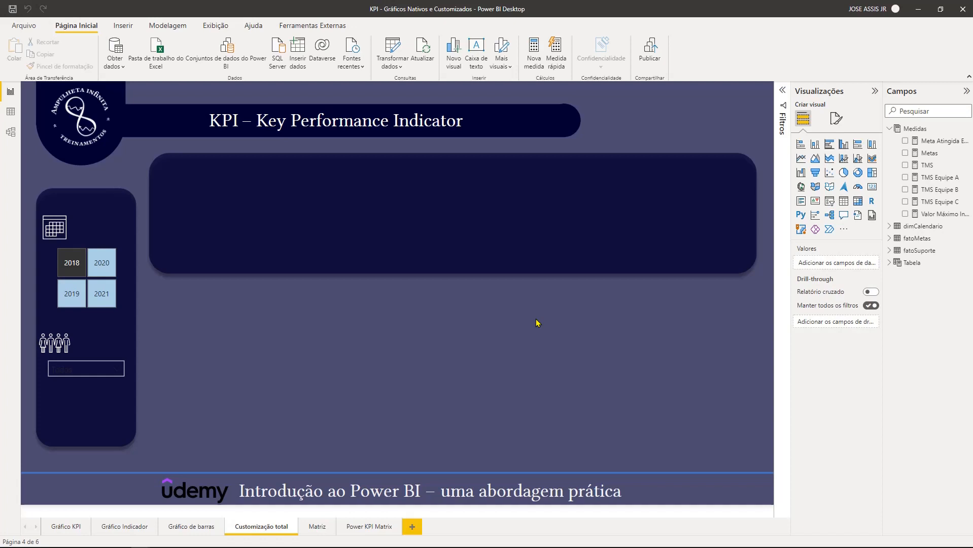
- Insert an empty treemap on the Customização total page, widened and centred within the dark blue banner
click(871, 173)
drag(94, 146, 344, 205)
drag(376, 246, 580, 268)
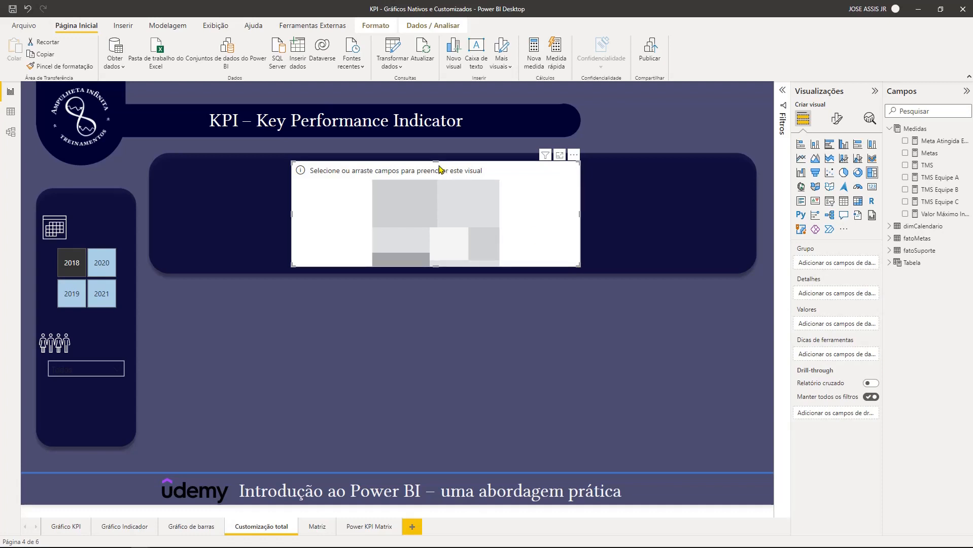
drag(439, 173, 454, 172)
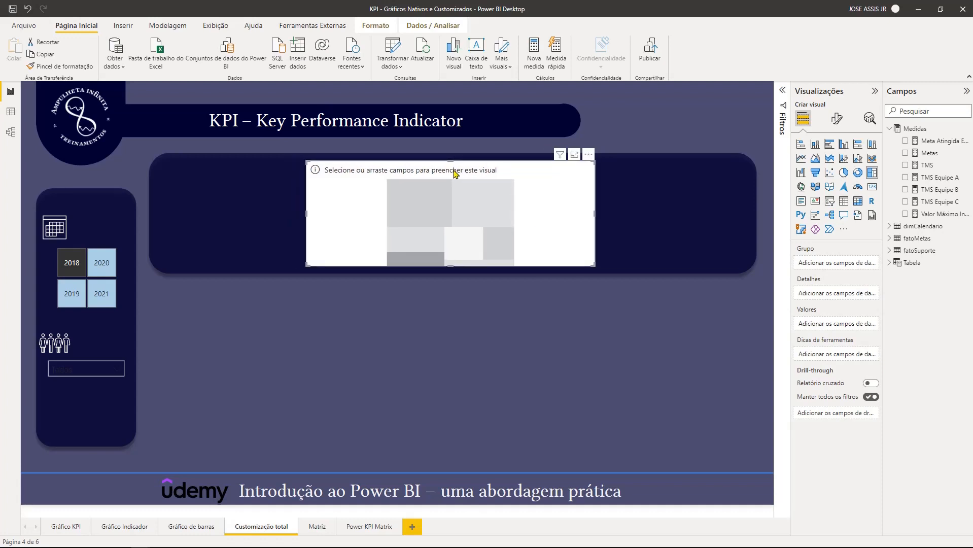
- Create the measure KPI atendido Equipe A in Medidas, returning 1 when [TMS Equipe A] is less than or equal to [Metas], otherwise 0
right_click(910, 131)
click(827, 133)
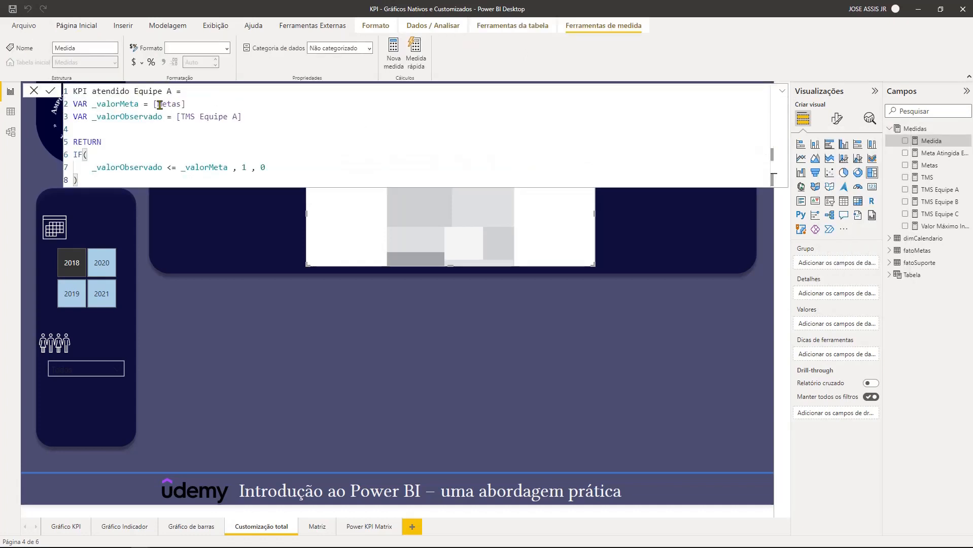
click(111, 103)
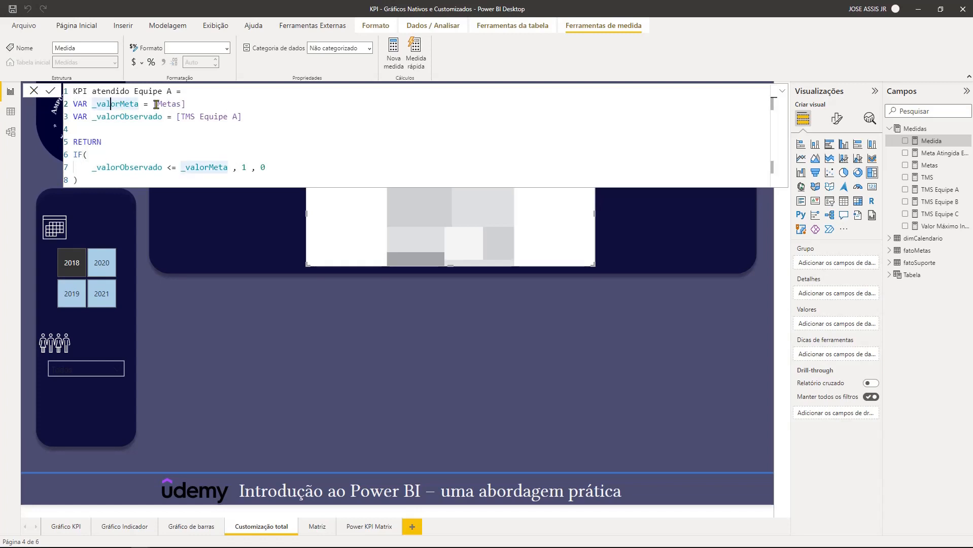
drag(154, 104, 185, 103)
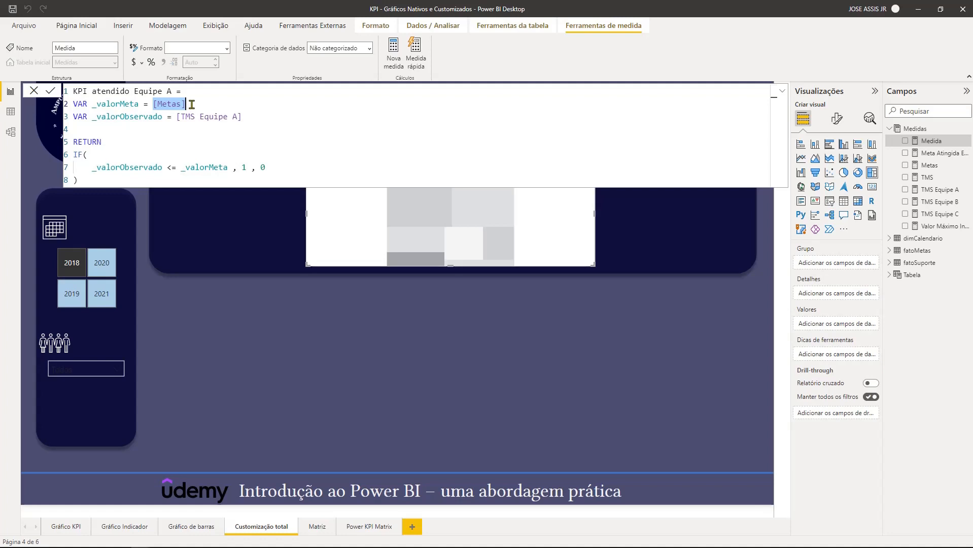
click(114, 117)
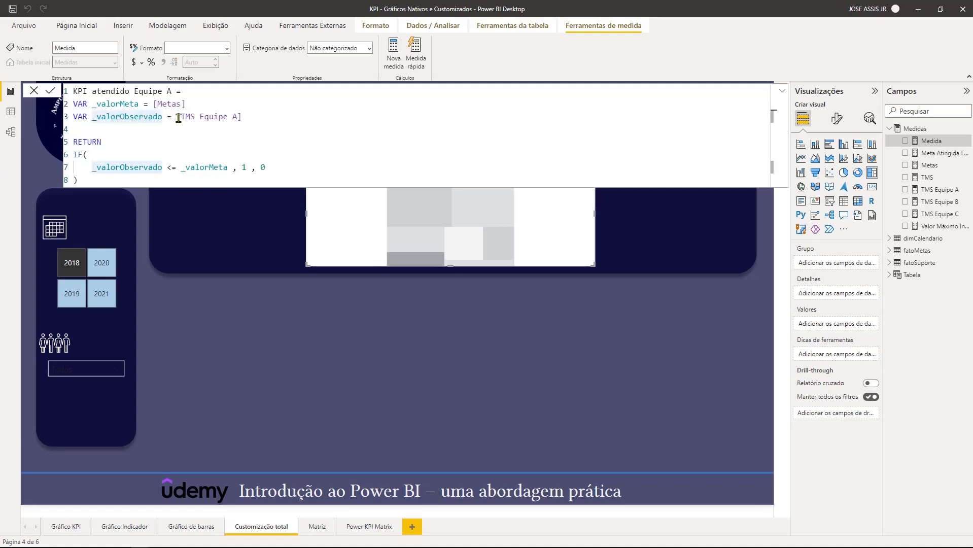
drag(177, 116, 243, 116)
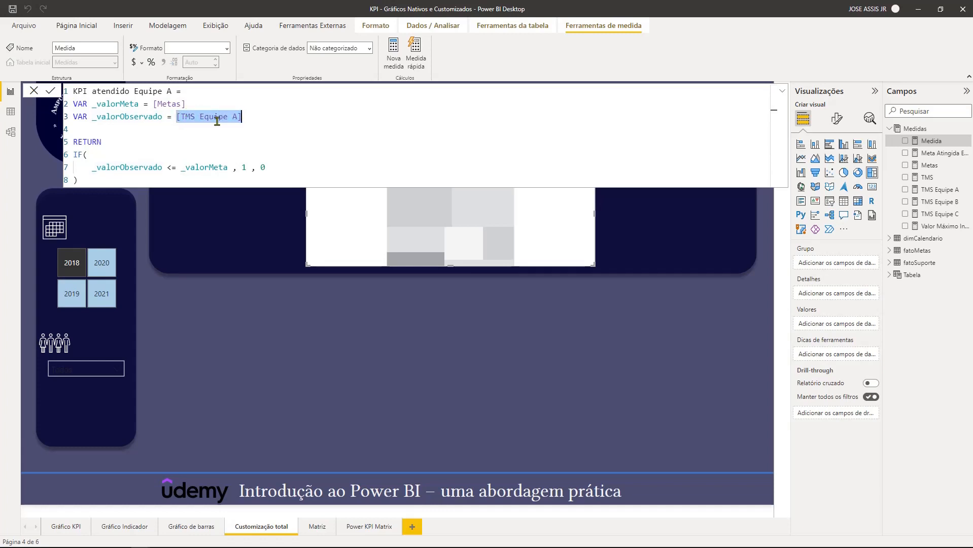
click(261, 117)
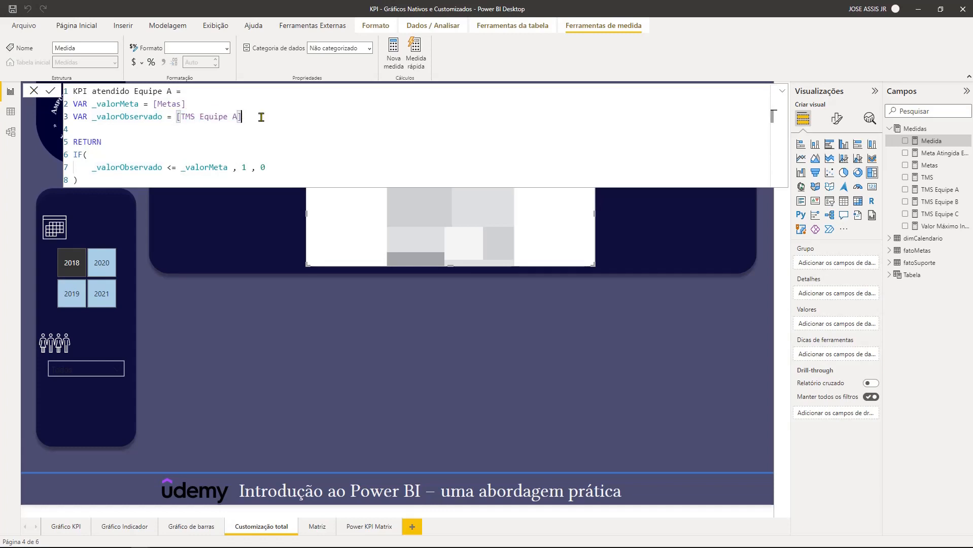
click(118, 151)
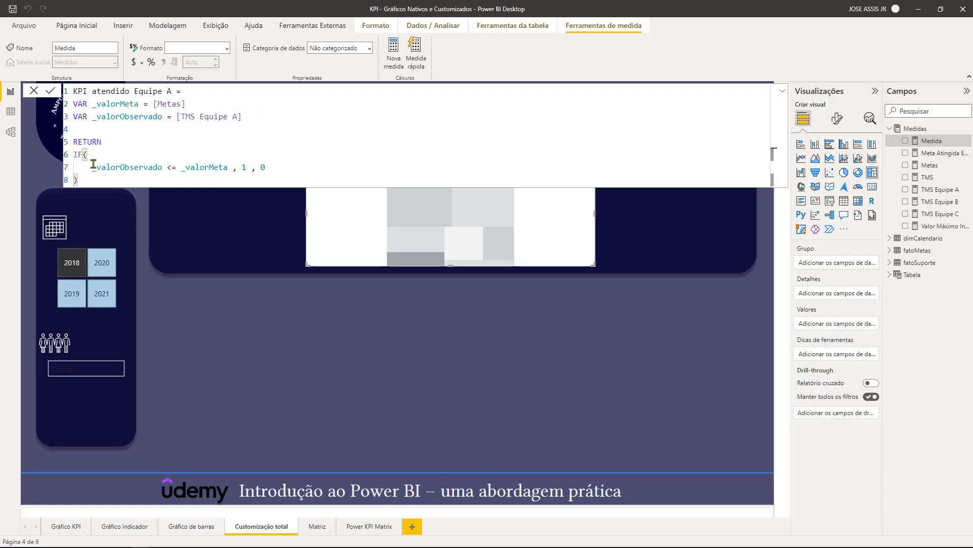
double_click(244, 167)
drag(173, 116, 242, 117)
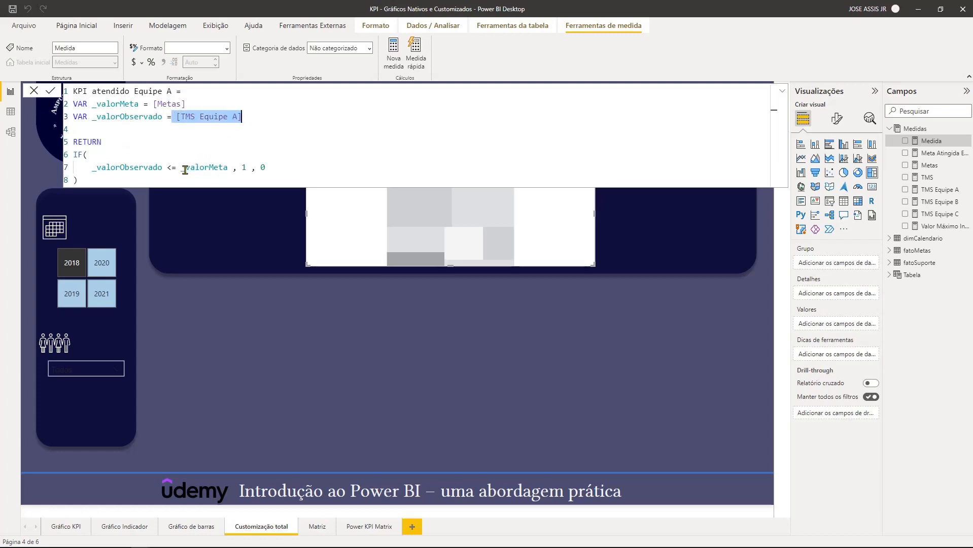
click(209, 167)
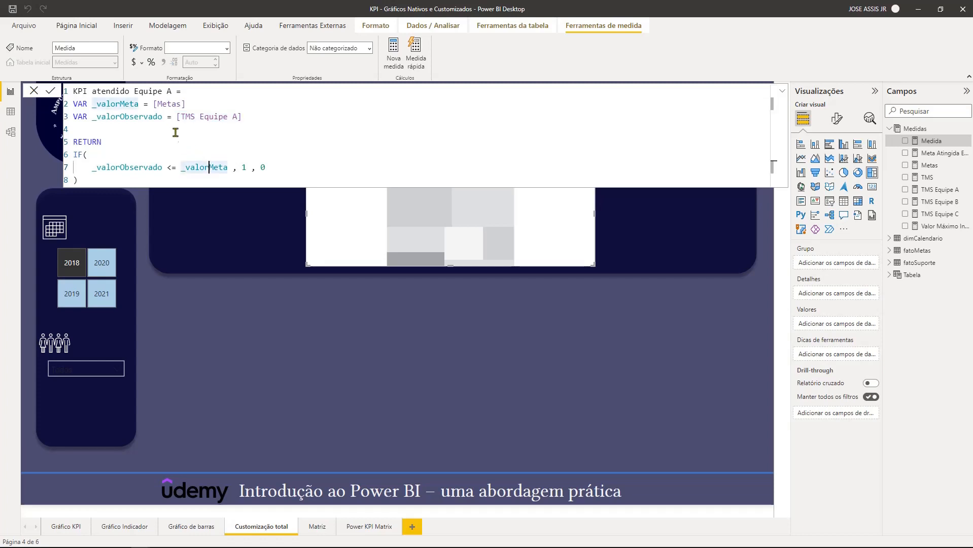
click(152, 104)
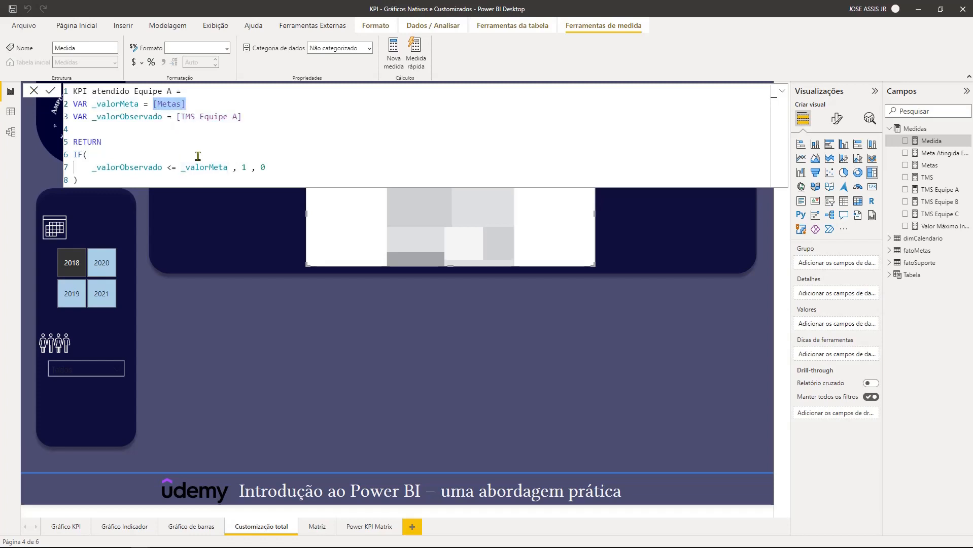
click(265, 167)
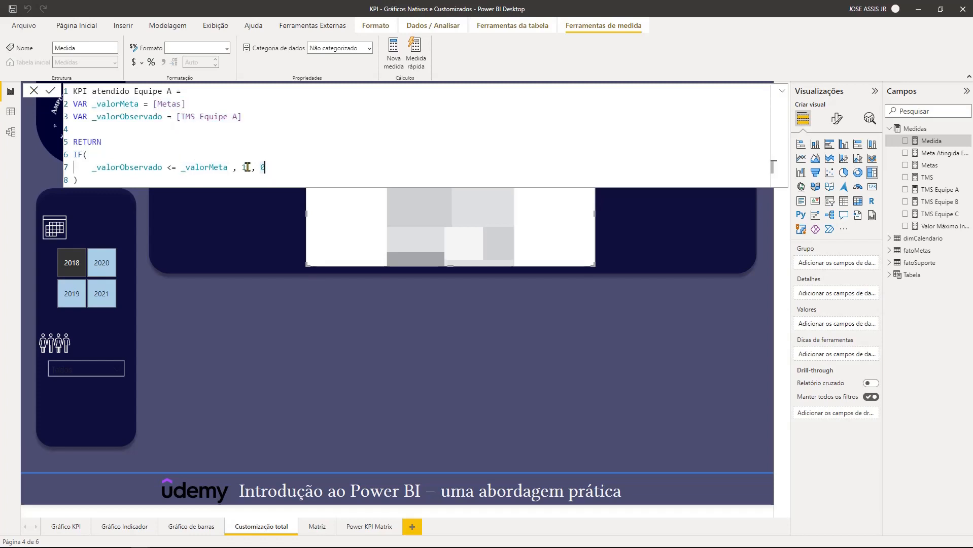
drag(260, 167, 266, 168)
key(Return)
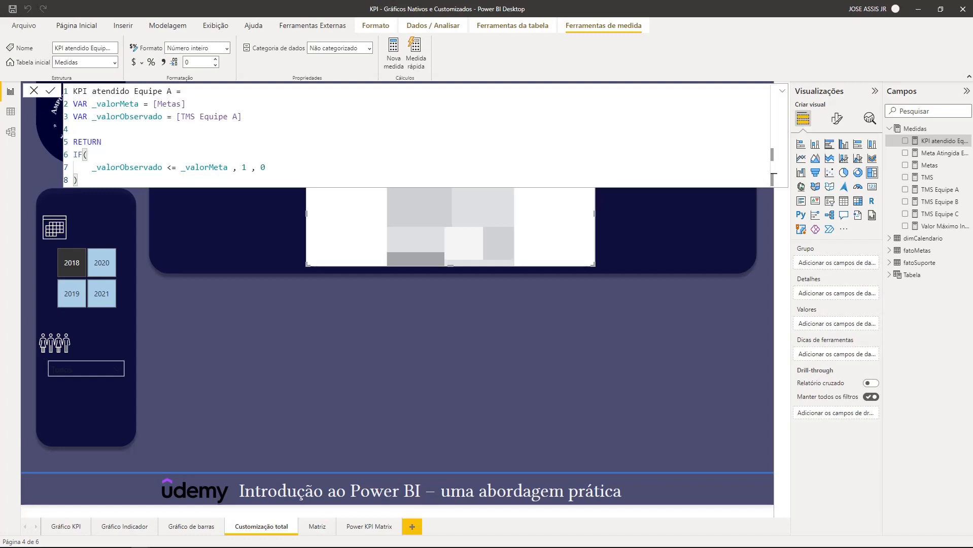
- Create the measure KPI não atendido Equipe A in Medidas, returning 1 when [TMS Equipe A] is greater than [Metas], otherwise 0
right_click(911, 131)
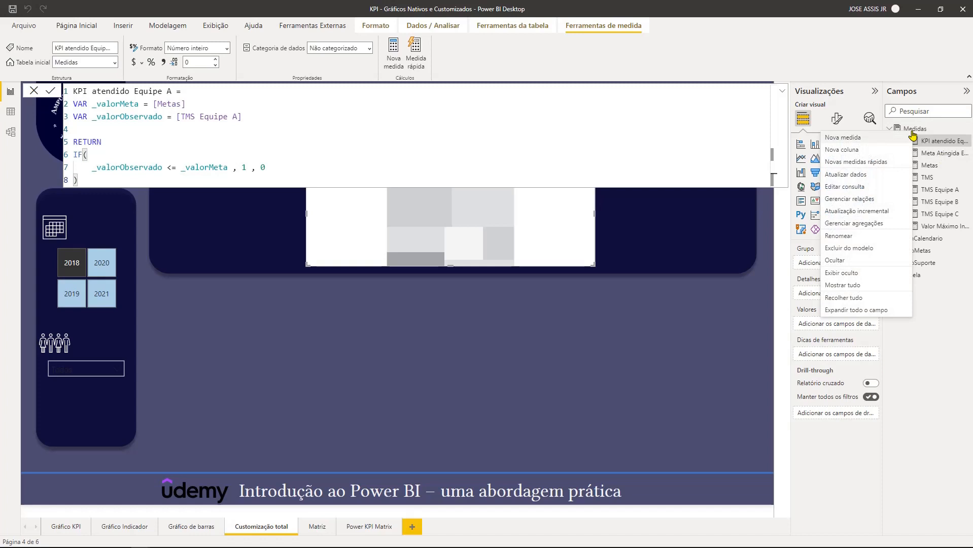
click(862, 140)
text(KPI não atendido Equipe A = VAR _valorMeta = [Metas] VAR _valorObservado = [TMS Equipe A]  RETURN IF(     _valorObservado > _valorMeta , 1 , 0 ))
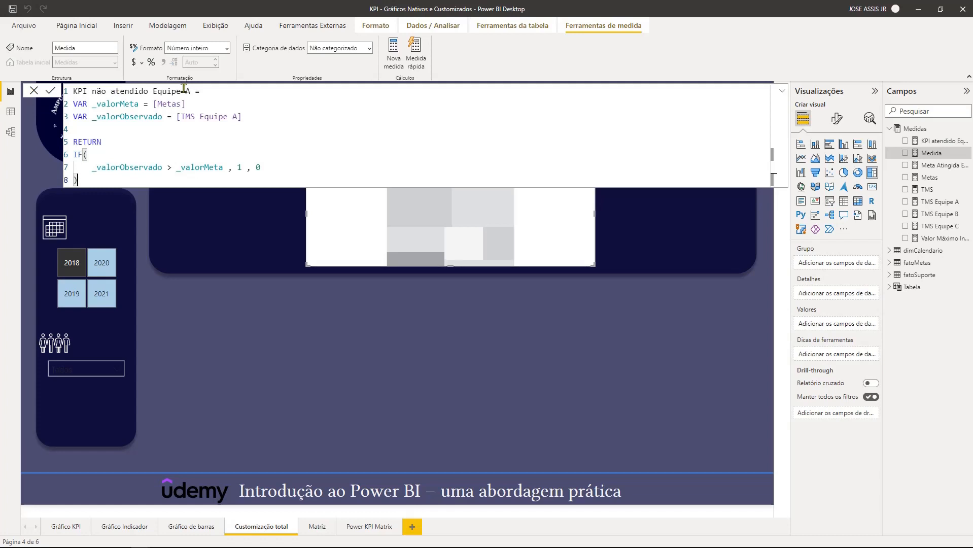
drag(253, 118, 72, 105)
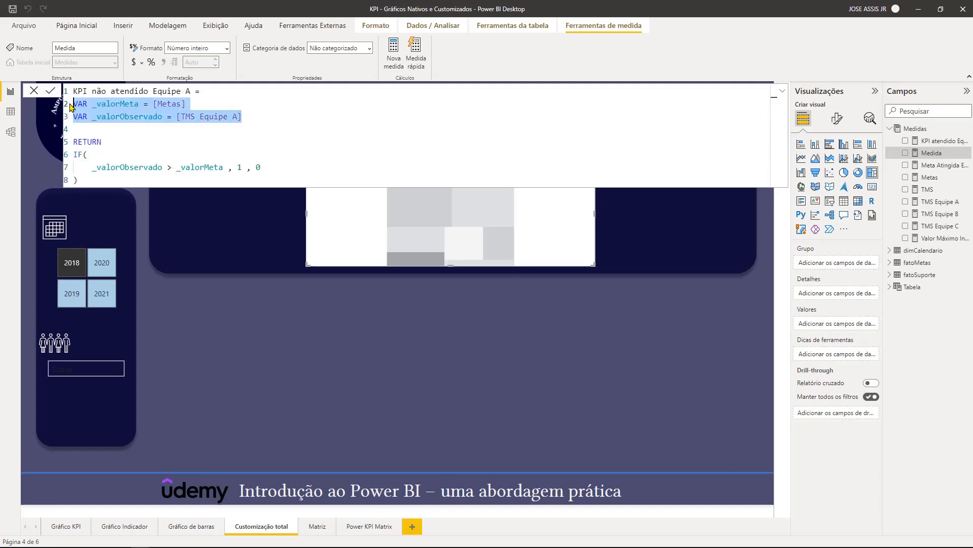
click(76, 154)
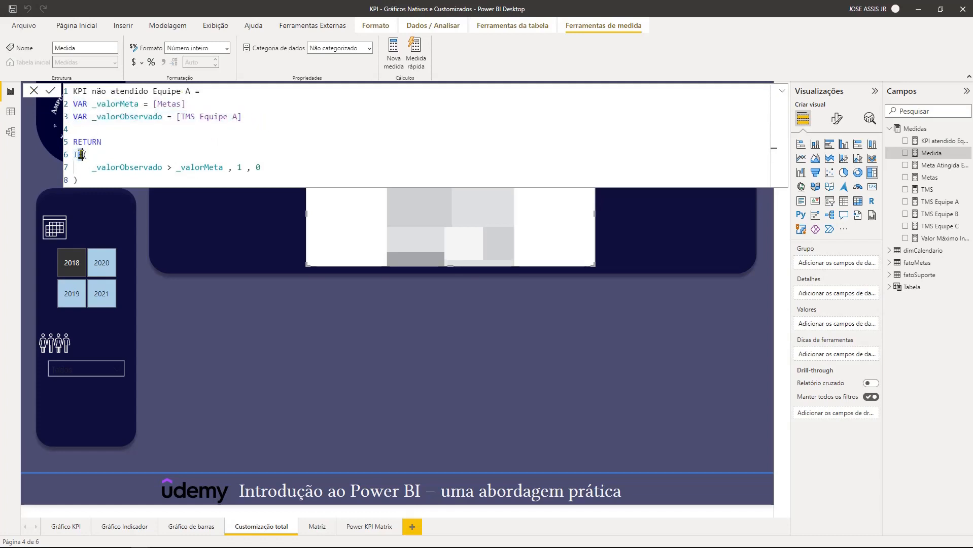
click(100, 155)
click(141, 168)
drag(177, 116, 243, 116)
click(169, 167)
text(>)
click(204, 168)
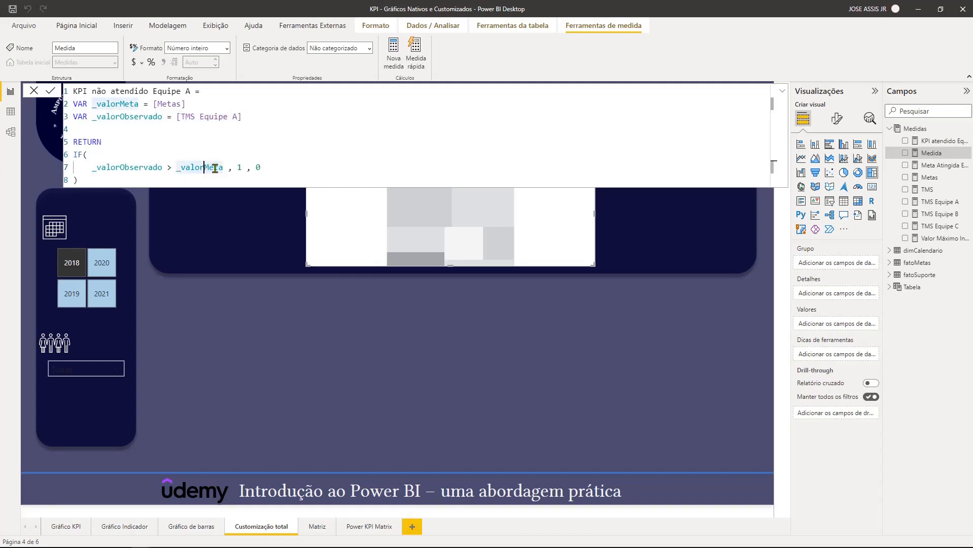
click(239, 168)
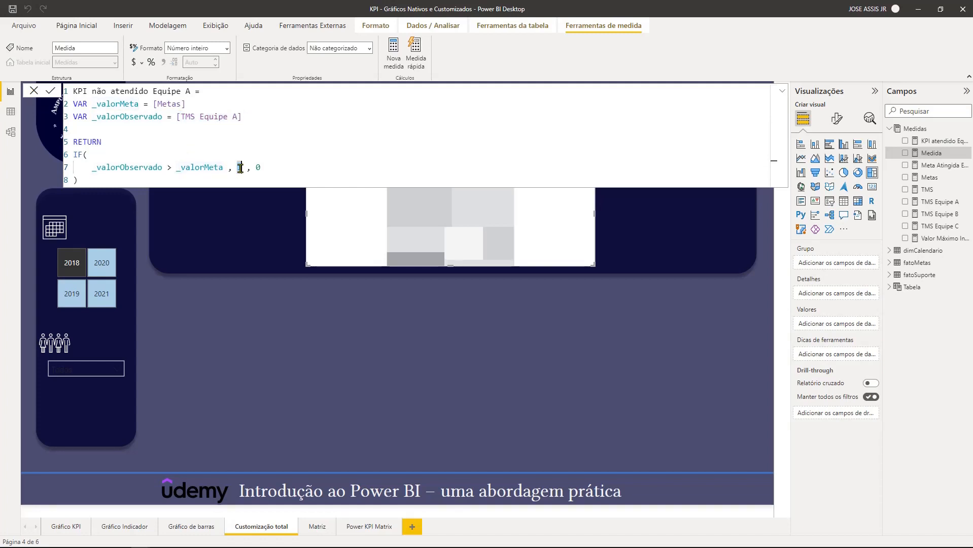
text(1)
click(259, 167)
key(Return)
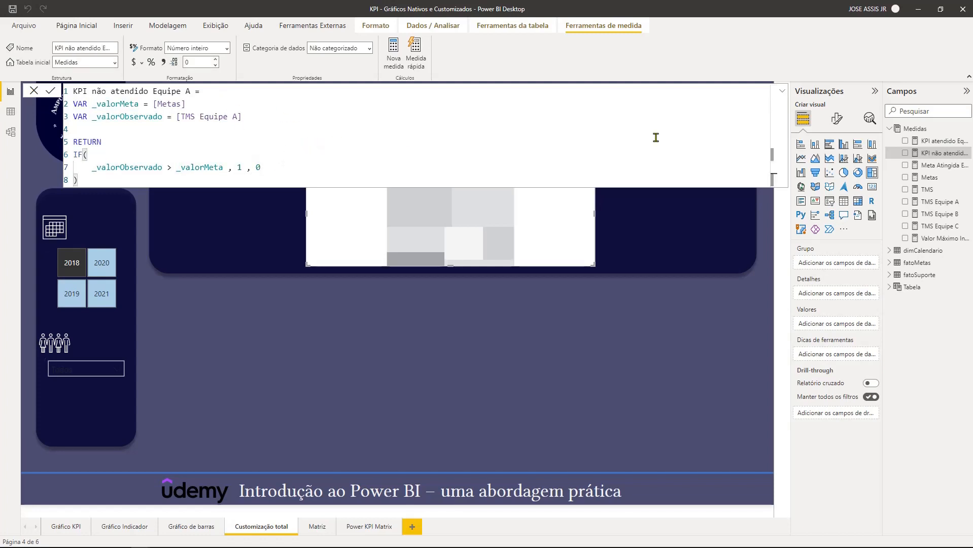
- Collapse the formula editor and add KPI atendido Equipe A and KPI não atendido Equipe A as the treemap's values
click(784, 92)
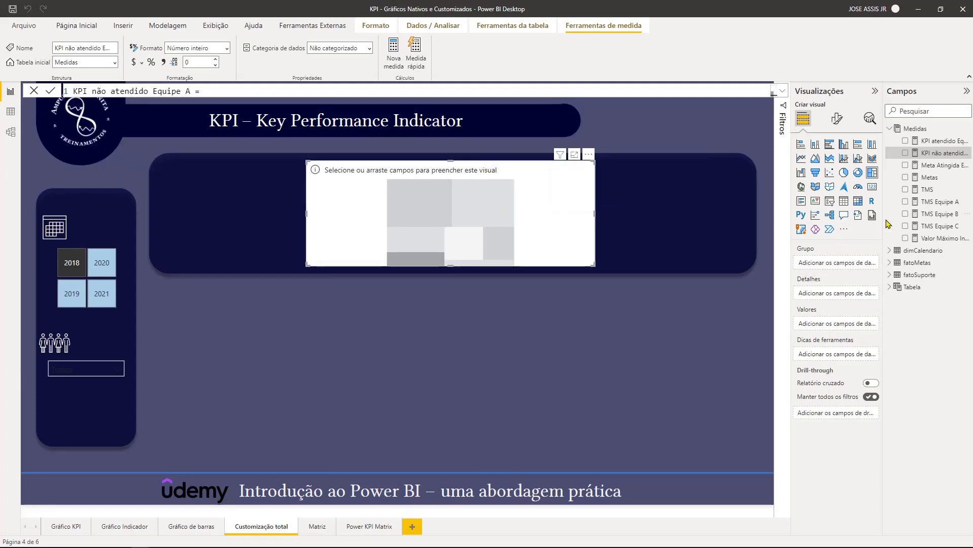
drag(934, 145, 837, 324)
drag(938, 153, 843, 336)
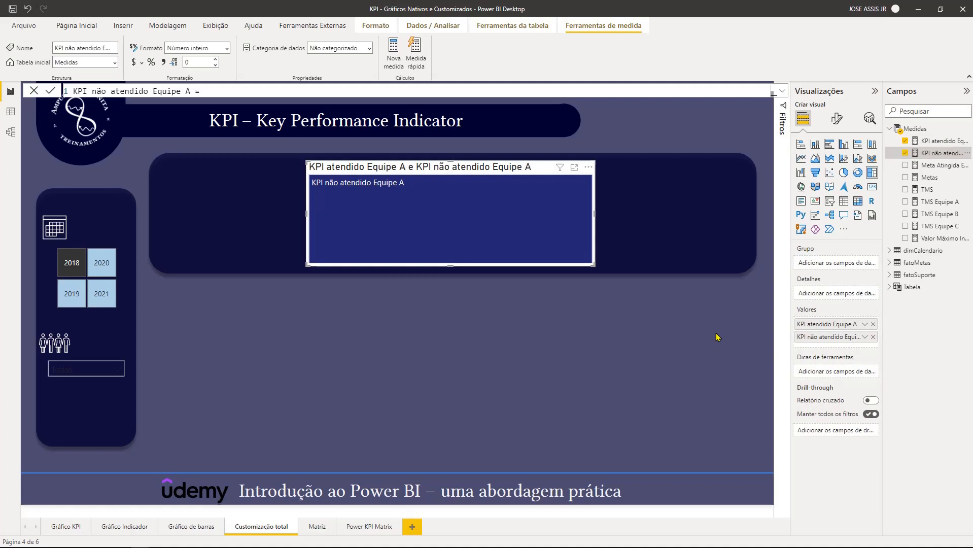
- Set the treemap's KPI não atendido Equipe A colour to the dark red #b04043
click(835, 120)
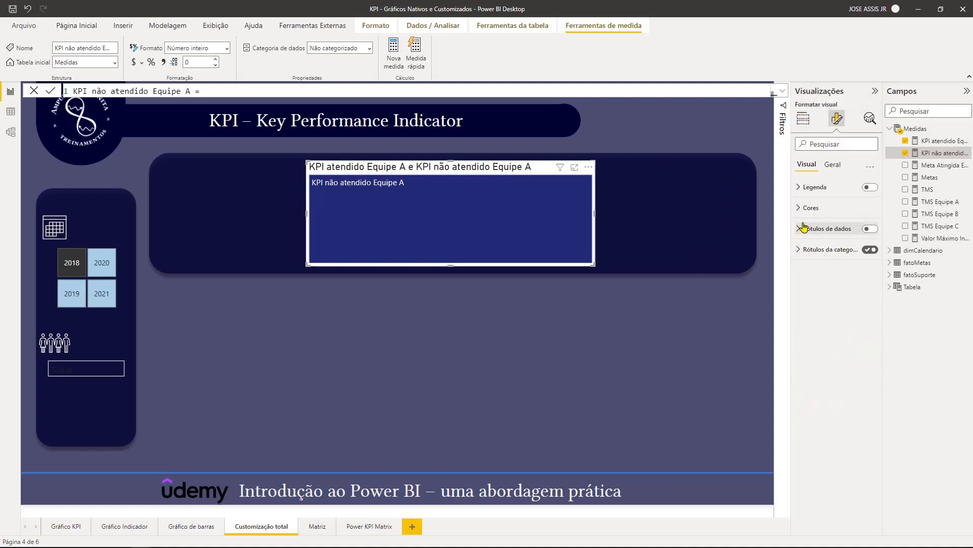
click(798, 208)
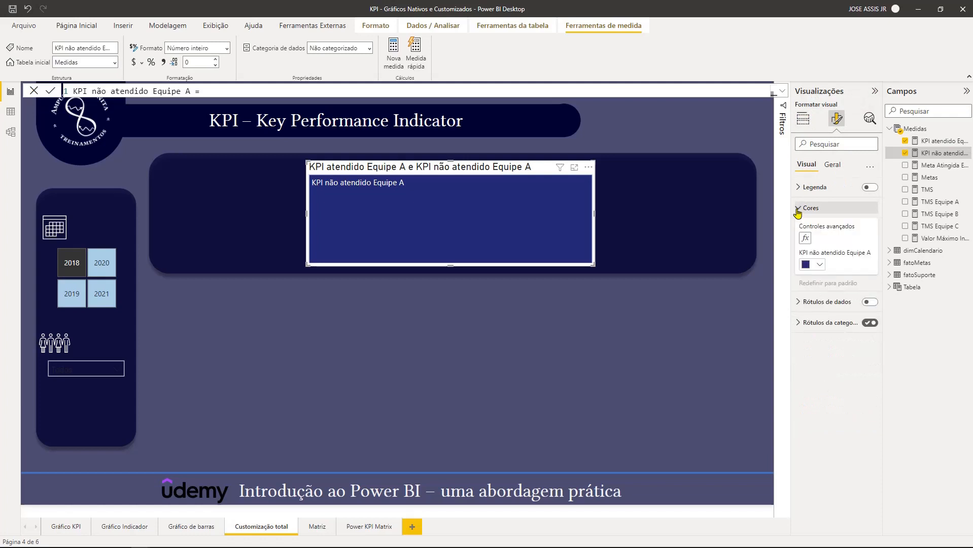
click(819, 266)
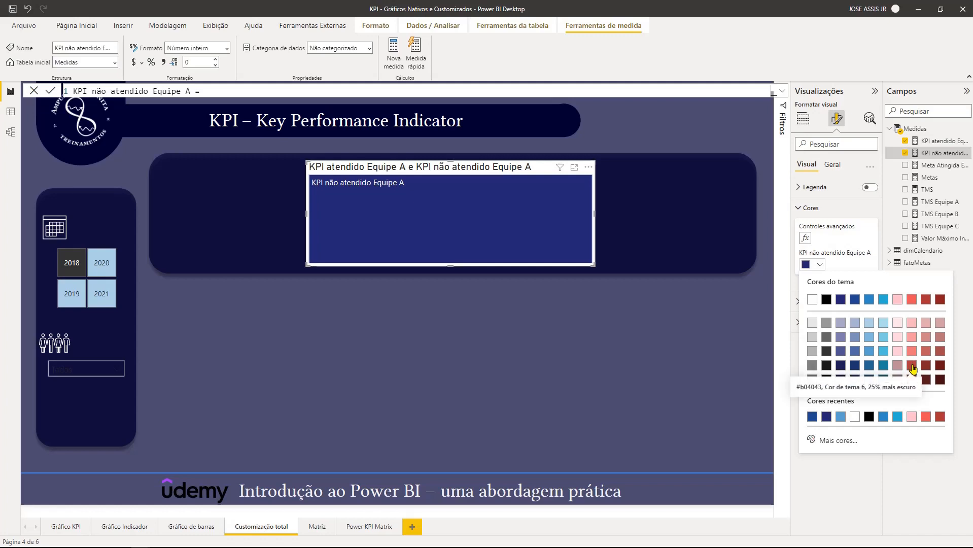
click(912, 367)
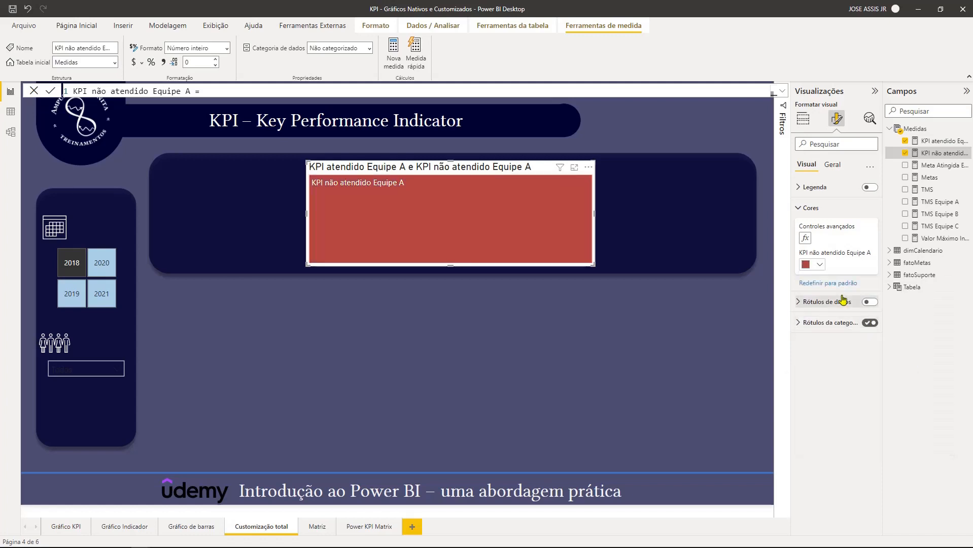
- Apply rule-based conditional formatting to the treemap colours using KPI atendido Equipe A, with dark red for values from Mín to below 1
click(806, 238)
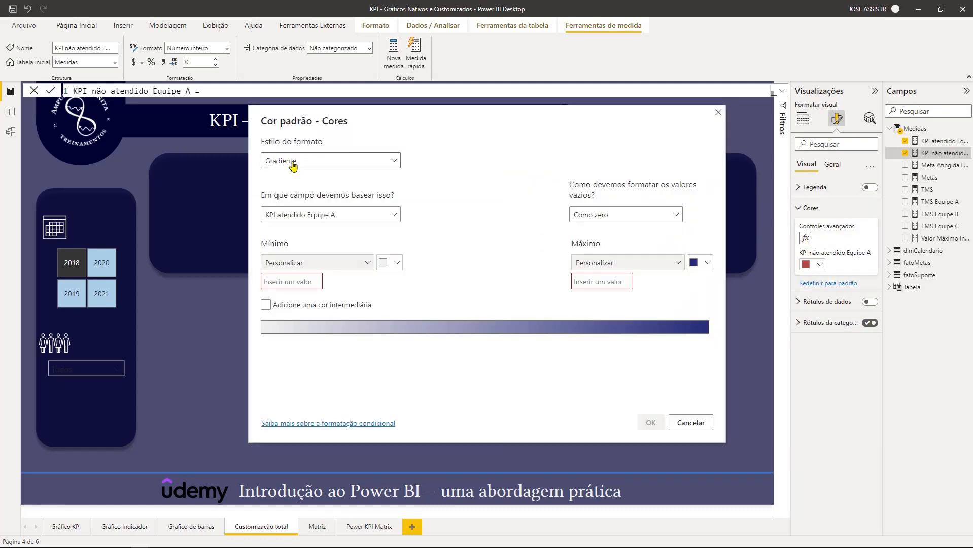
click(298, 163)
click(299, 194)
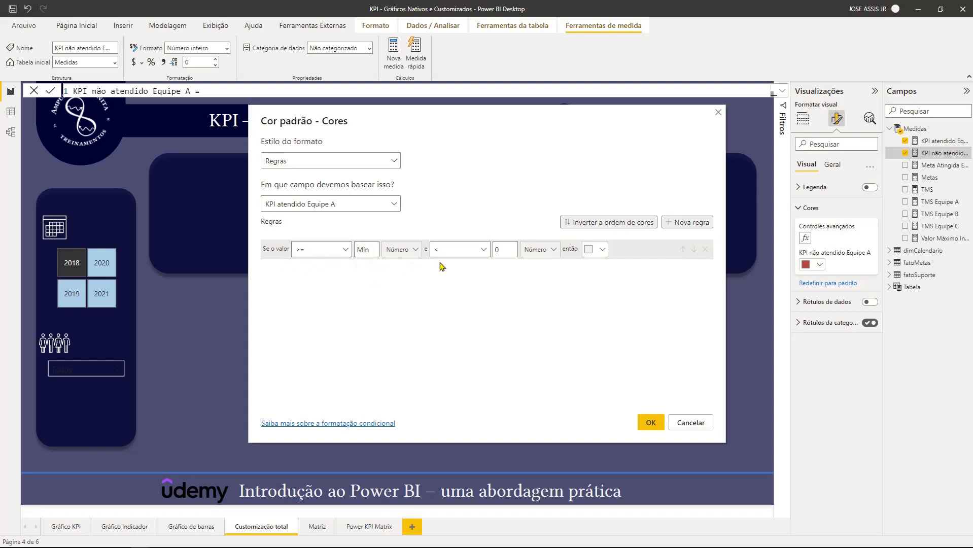
click(515, 250)
click(592, 252)
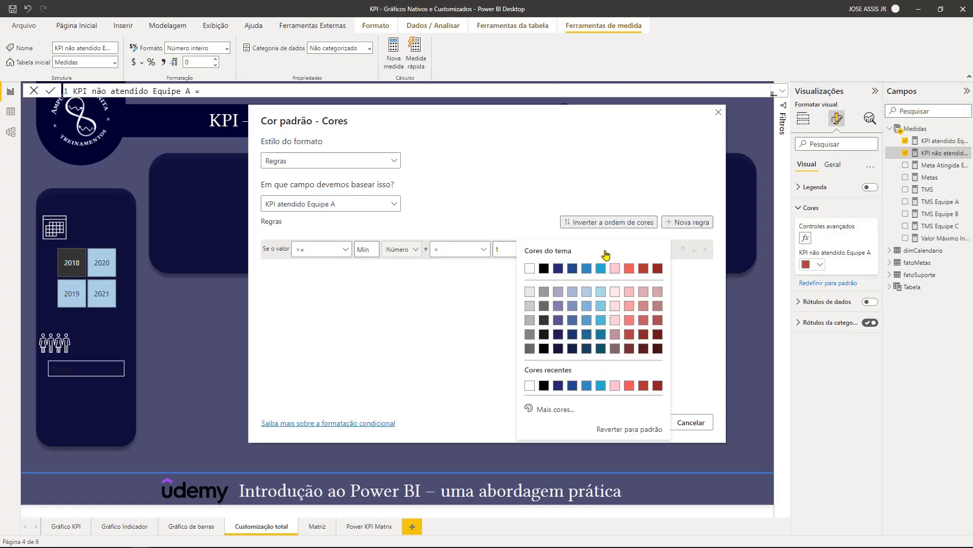
click(628, 336)
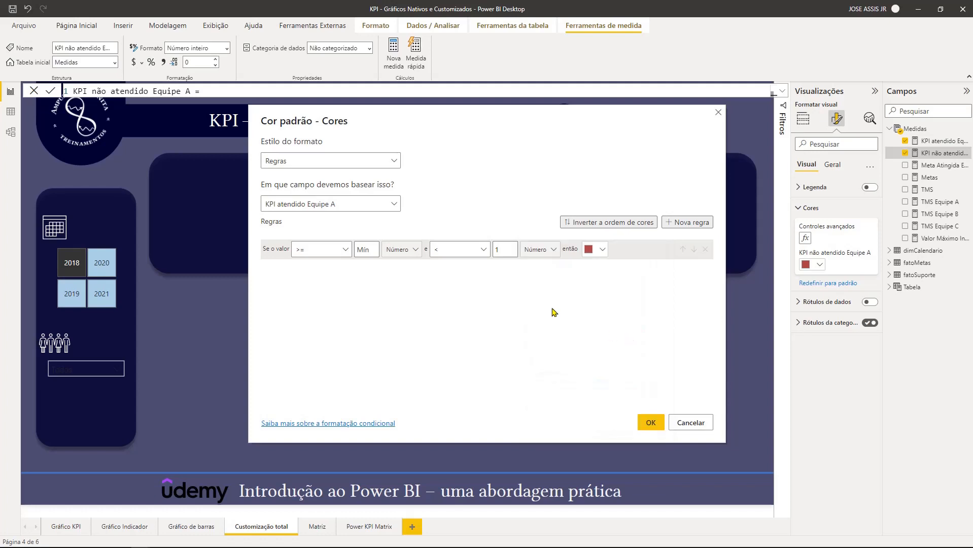
- Add a second colour rule giving values from 1 up to Máx the dark blue #236892, and apply the conditional formatting
click(688, 222)
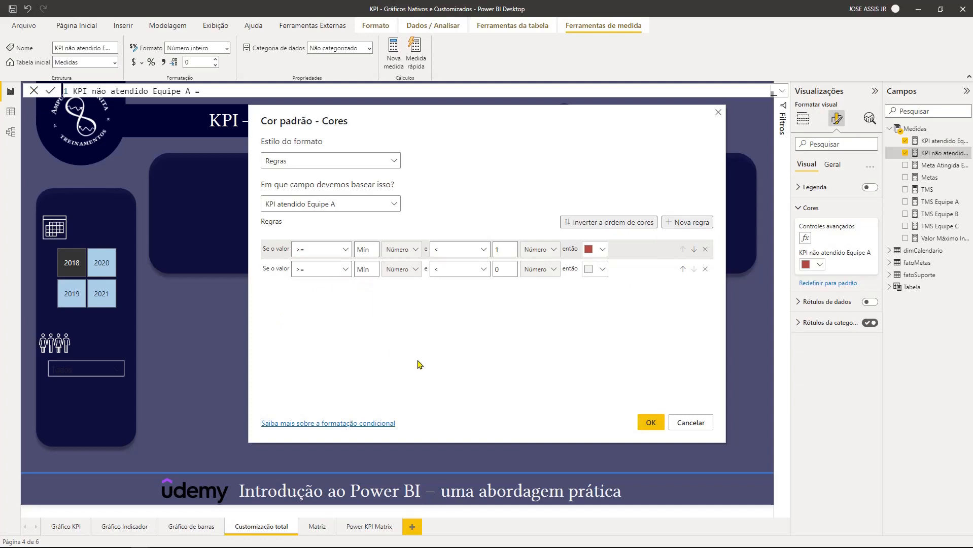
text(1)
drag(512, 271, 496, 269)
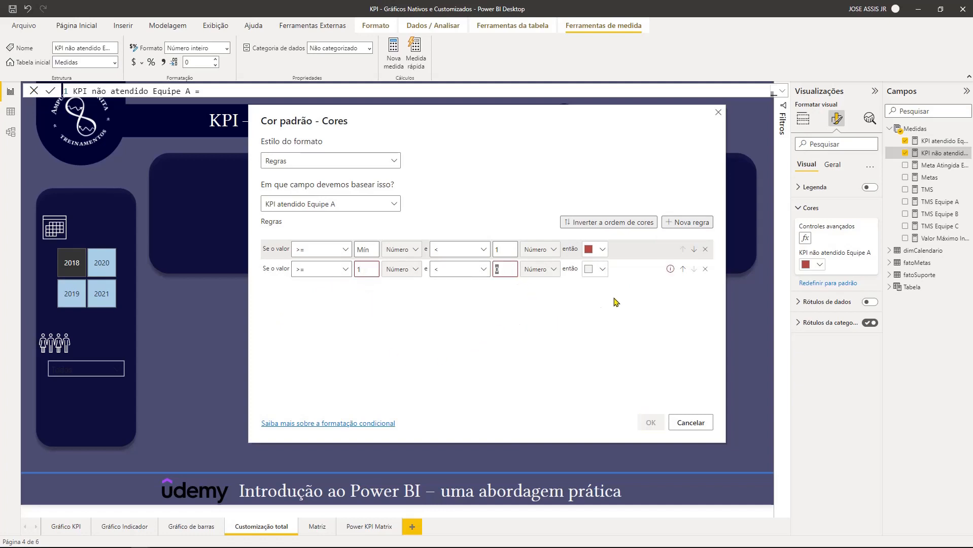
key(BackSpace)
click(602, 269)
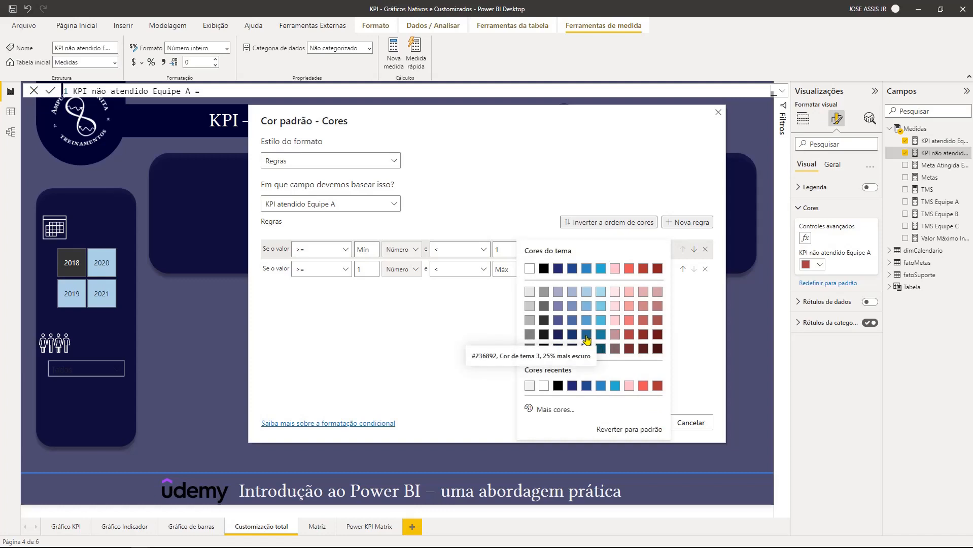
click(586, 338)
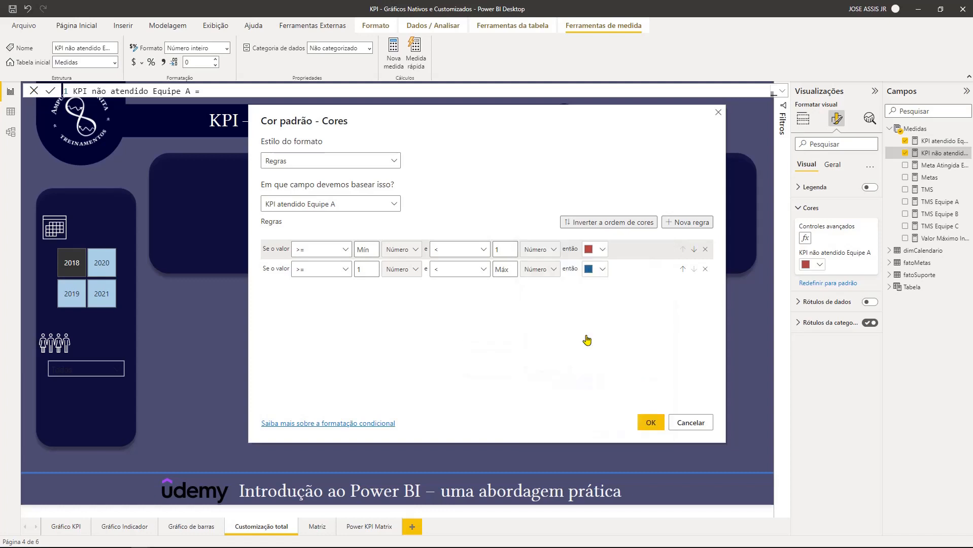
click(649, 424)
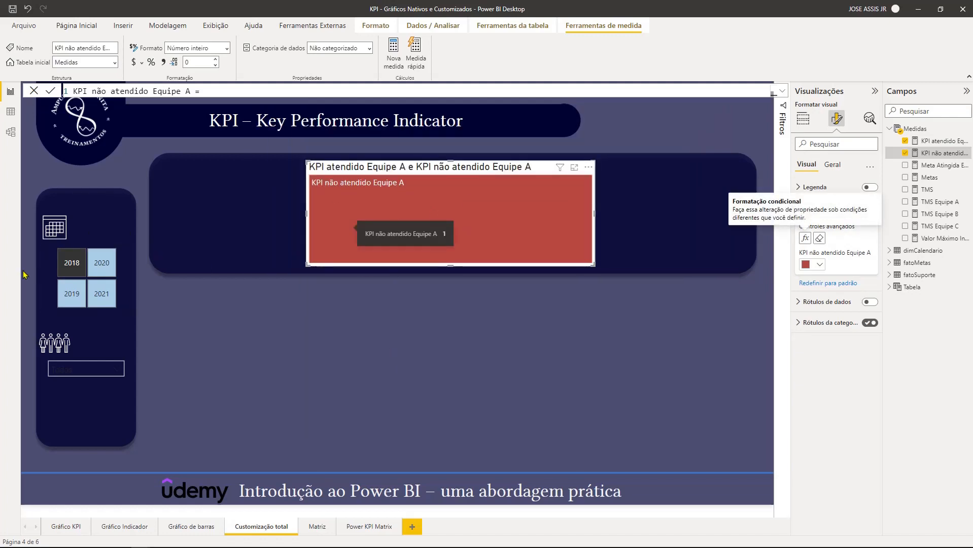
- Select the year slicer on the Customização total page
click(75, 309)
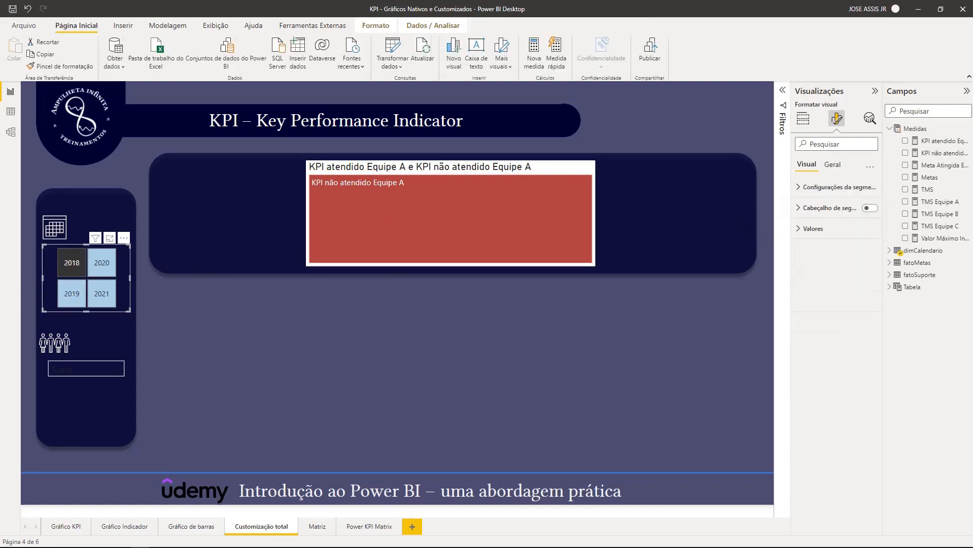
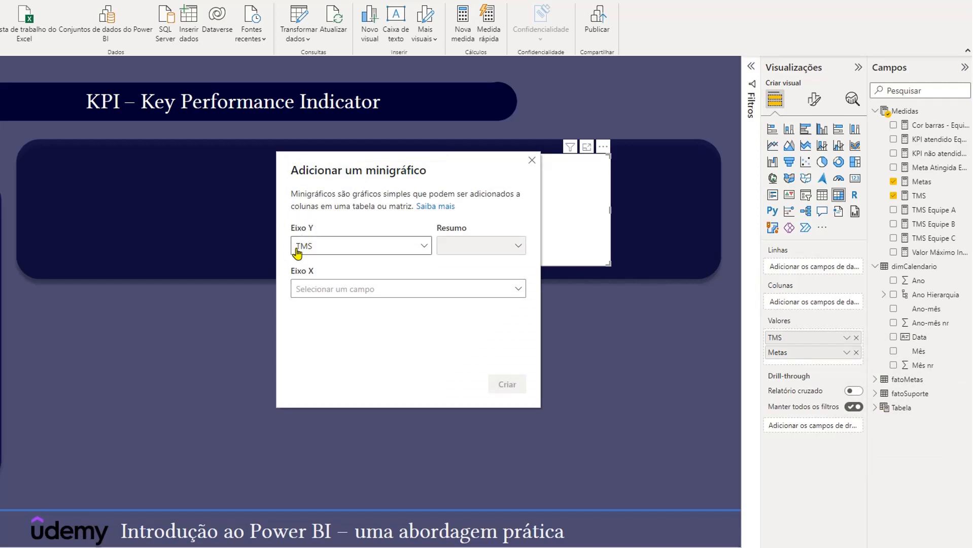
- Add a sparkline to the matrix with TMS on the Y axis and Ano-mês from dimCalendario on the X axis
click(518, 293)
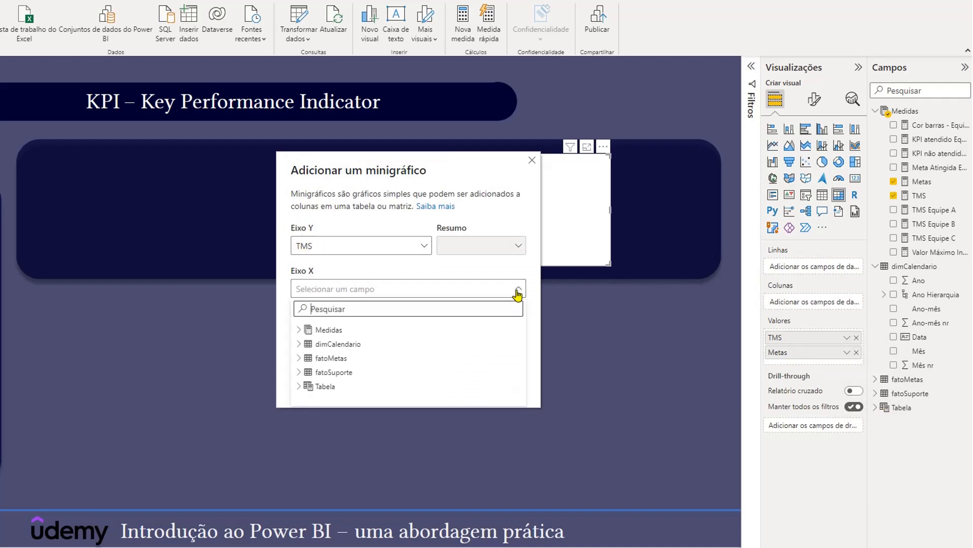
click(299, 330)
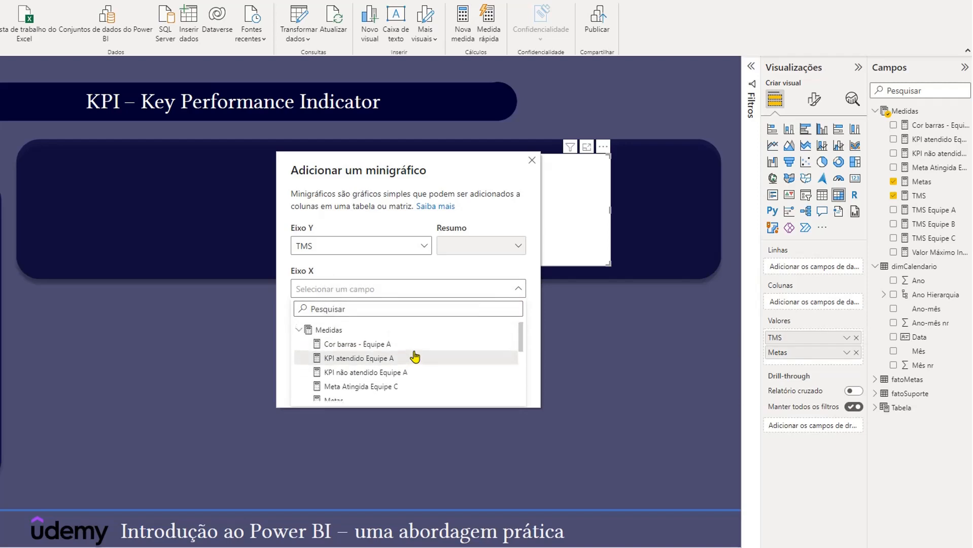
click(299, 330)
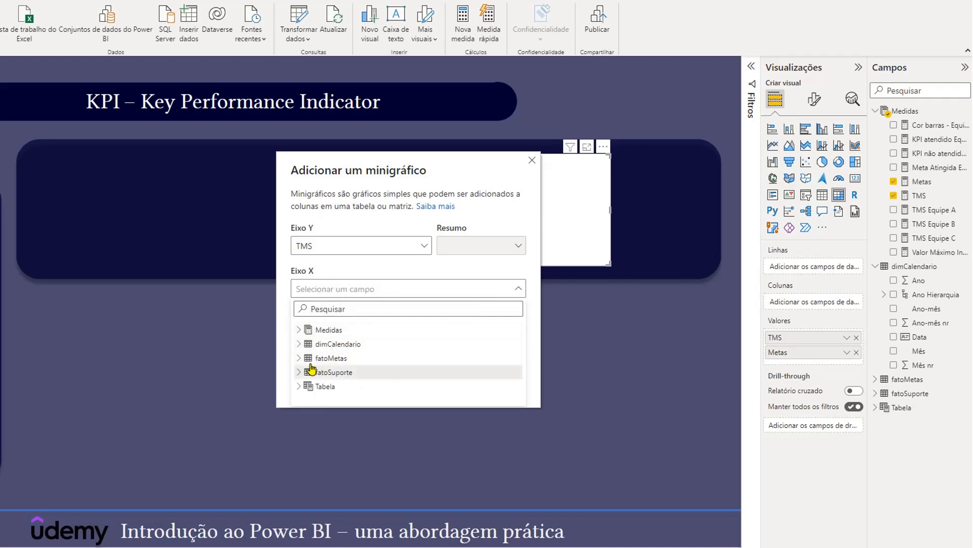
click(299, 344)
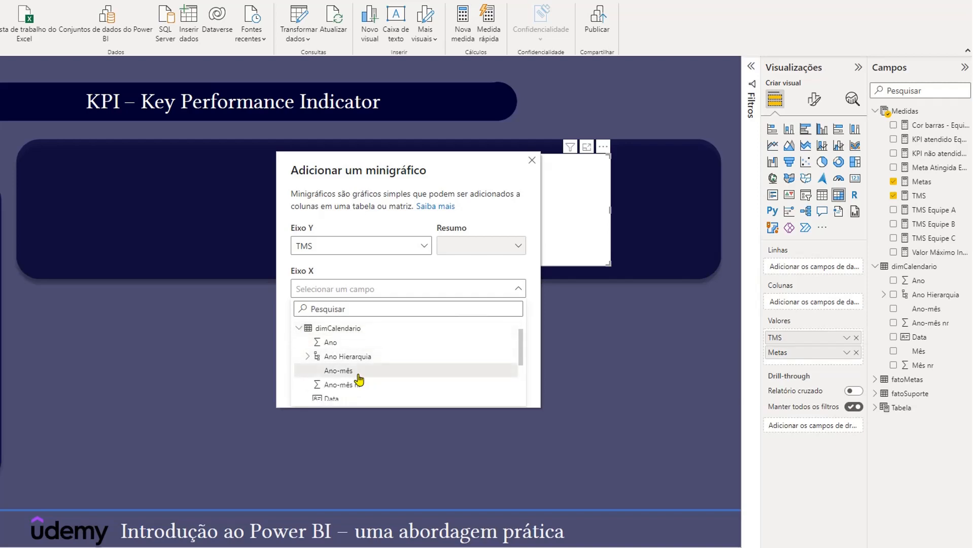
click(340, 375)
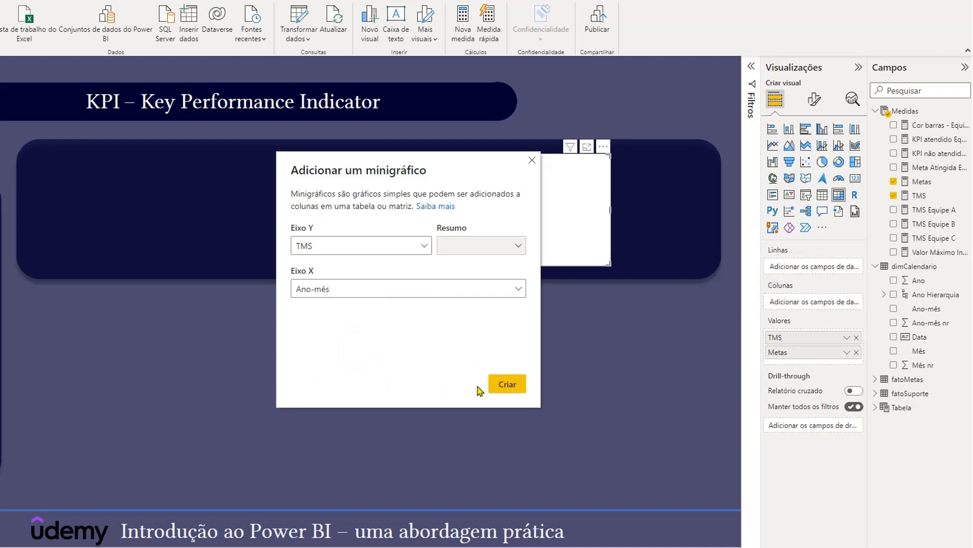
click(505, 385)
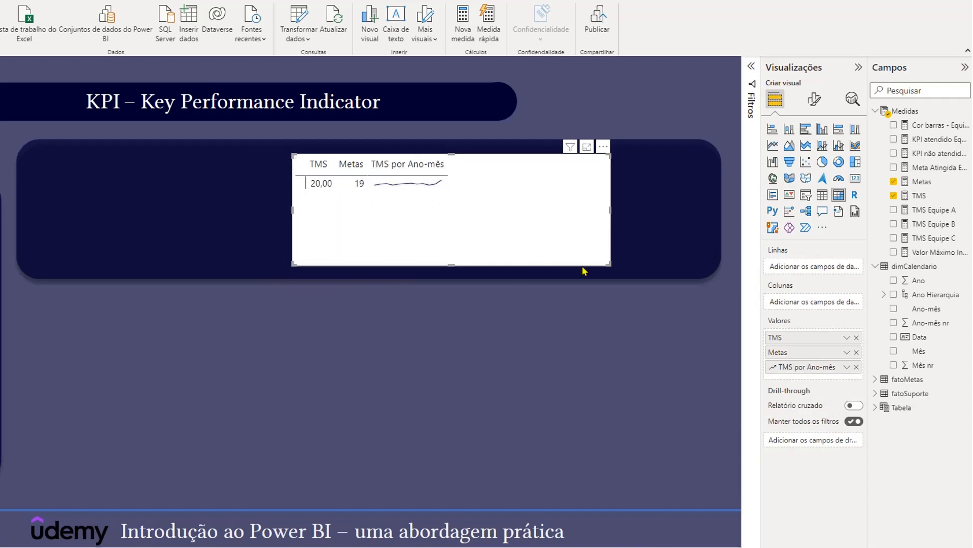
- Split the matrix columns by Equipe from fatoSuporte and widen the matrix across the dark panel on both sides
click(875, 379)
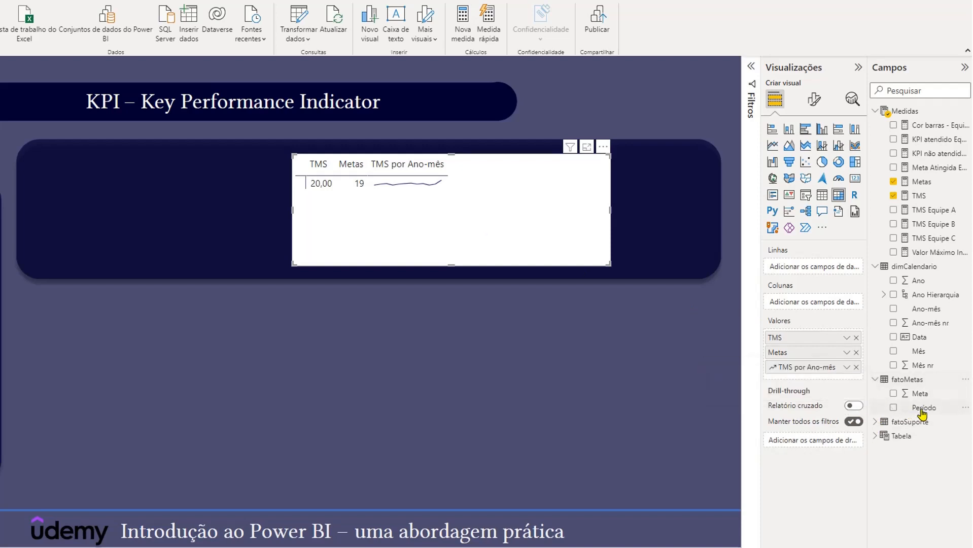
click(874, 380)
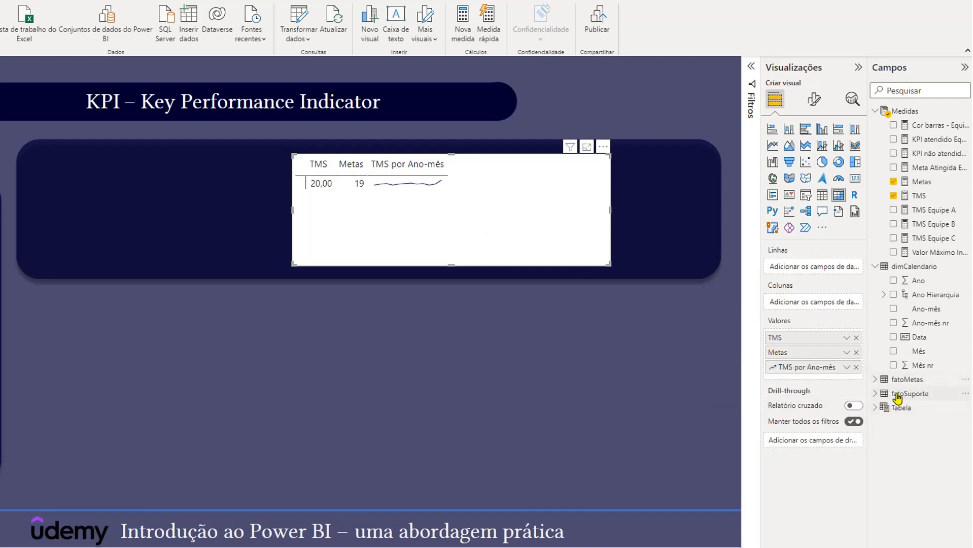
click(876, 394)
drag(926, 408, 835, 307)
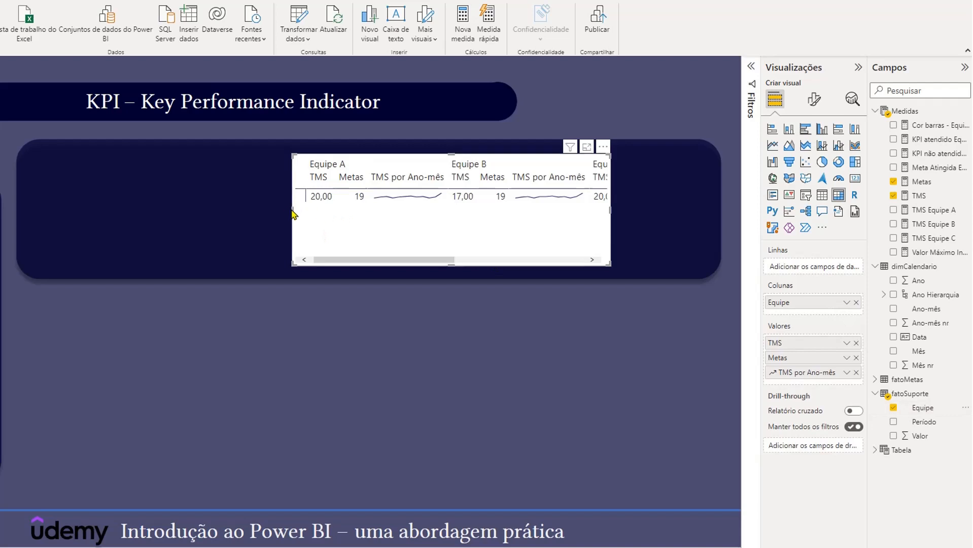
drag(293, 213, 93, 208)
drag(610, 211, 708, 222)
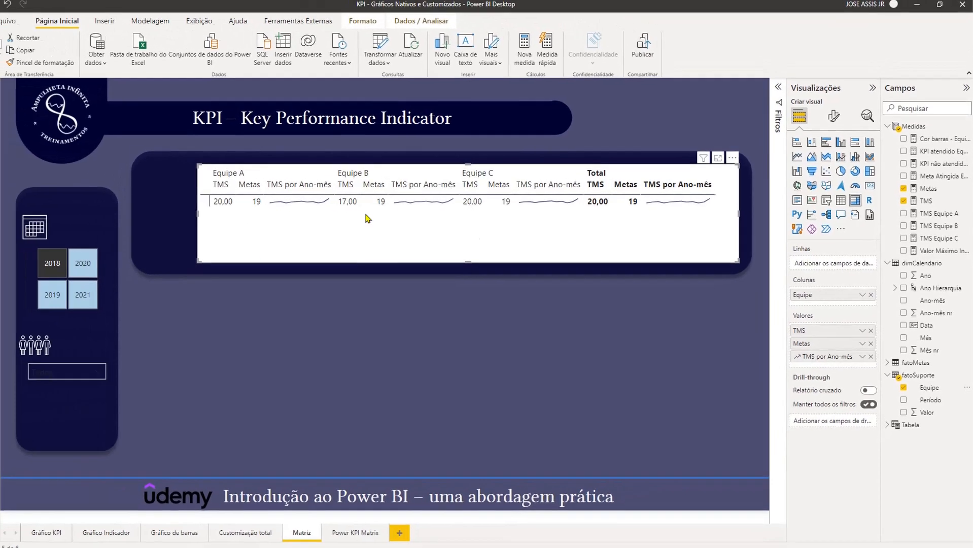
- Turn off the matrix's column subtotals and row subtotals
click(837, 123)
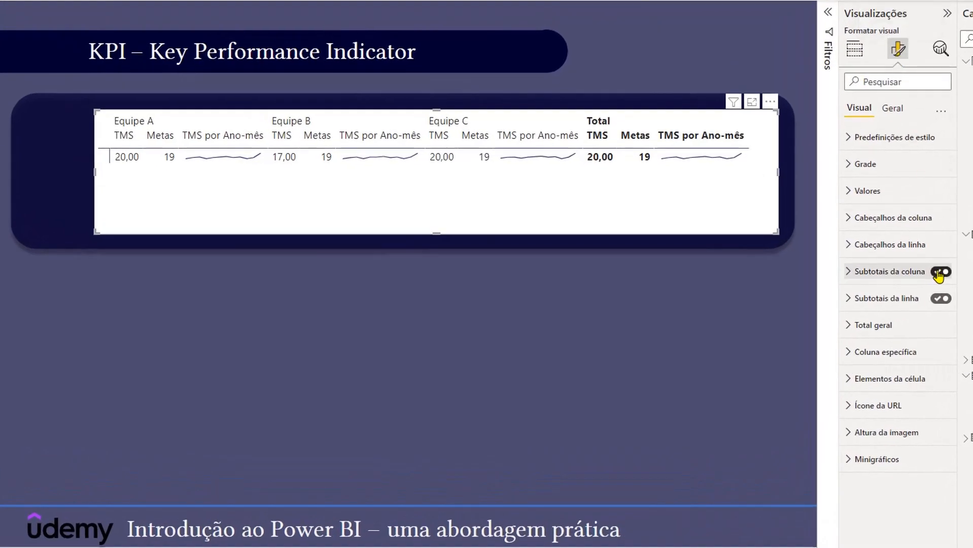
click(942, 272)
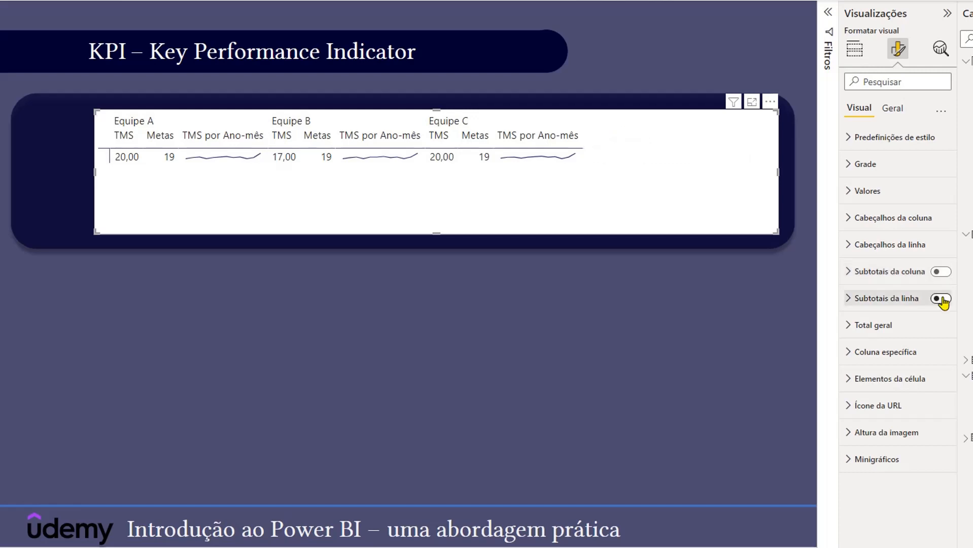
- Switch the matrix values to rows and widen its row header and team columns
click(850, 193)
scroll(857, 254, down, 5)
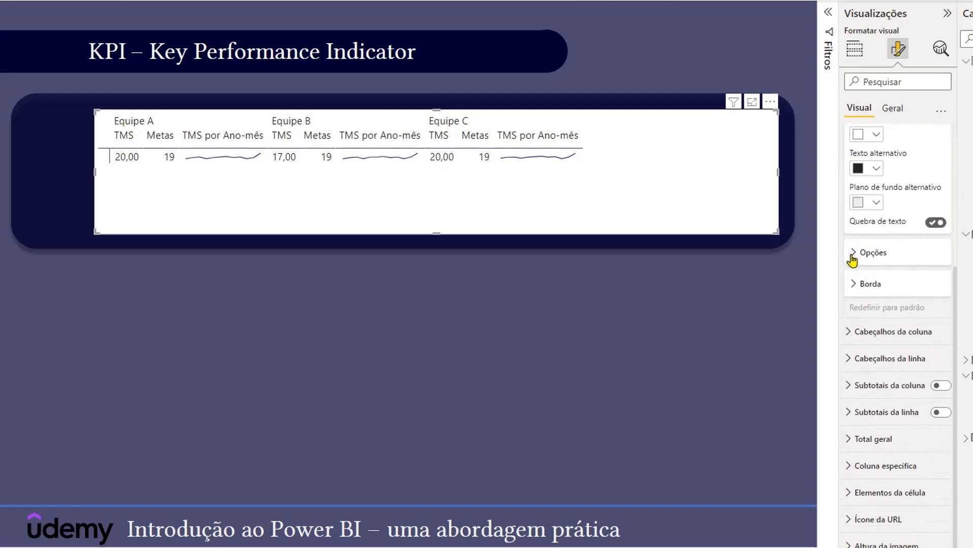
click(852, 258)
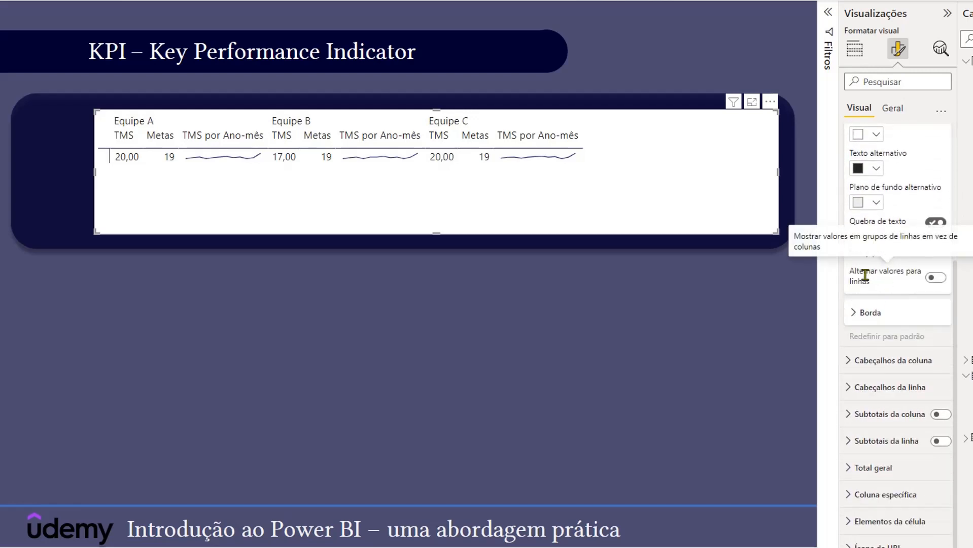
click(936, 278)
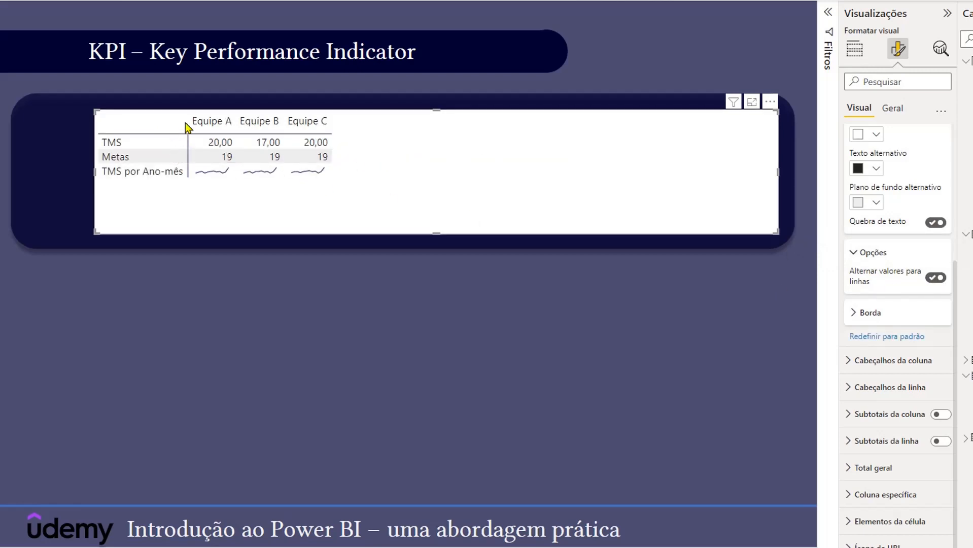
drag(186, 121, 222, 122)
drag(291, 123, 558, 123)
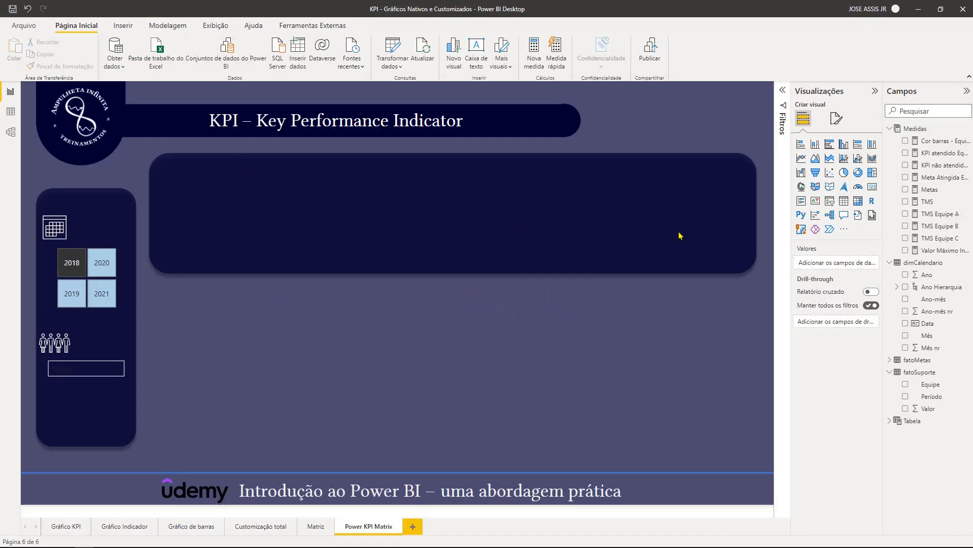
- Find the Power KPI Matrix visual by searching AppSource for "Power kpi" and add it to the report
click(844, 232)
click(871, 235)
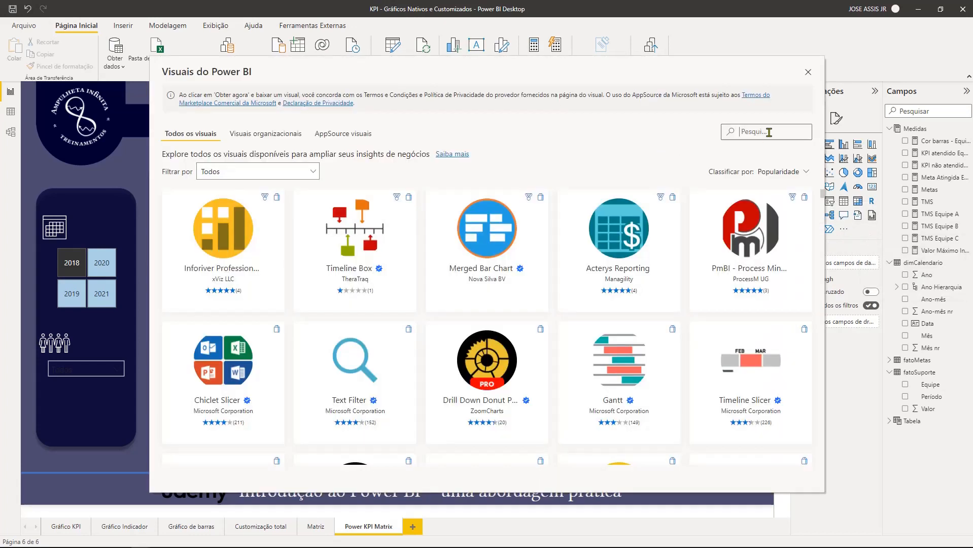
click(769, 131)
text(Power)
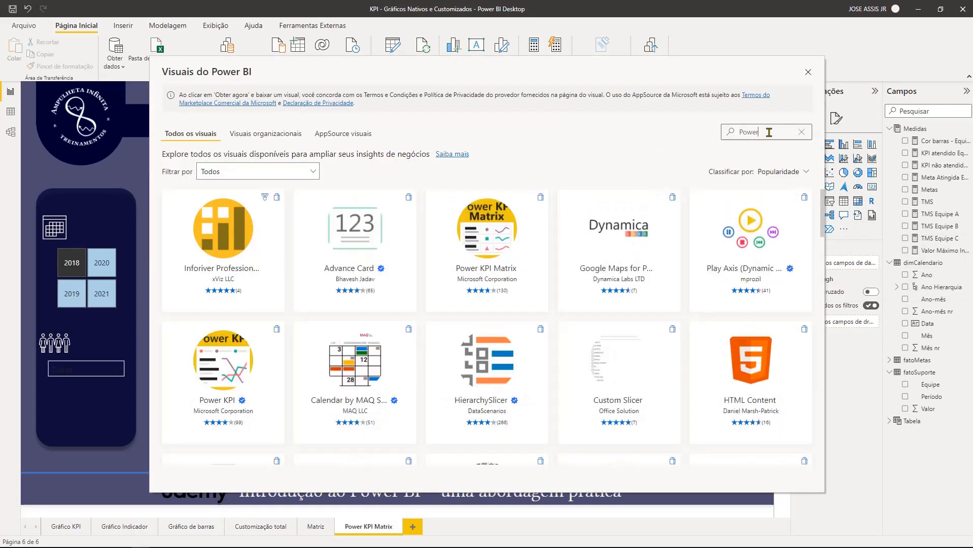
text( kpi)
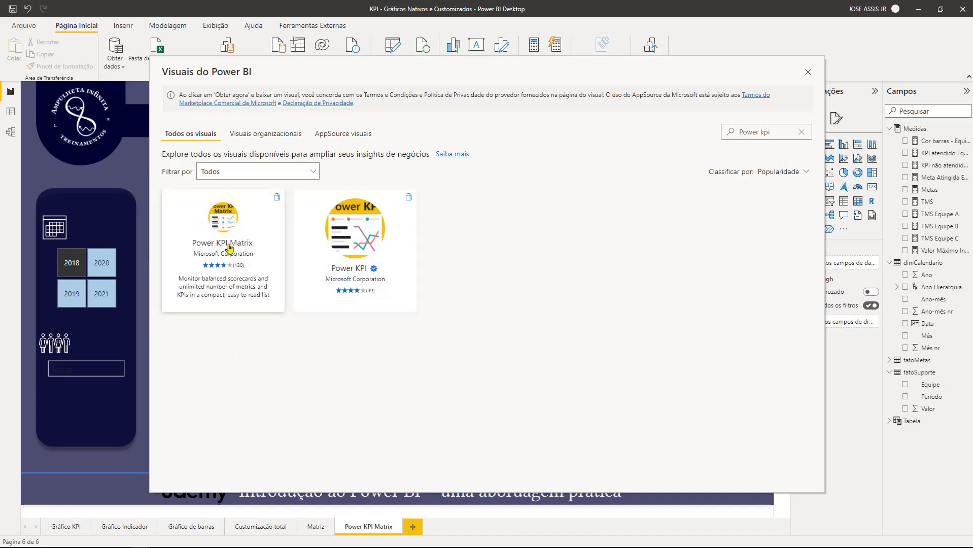
click(219, 219)
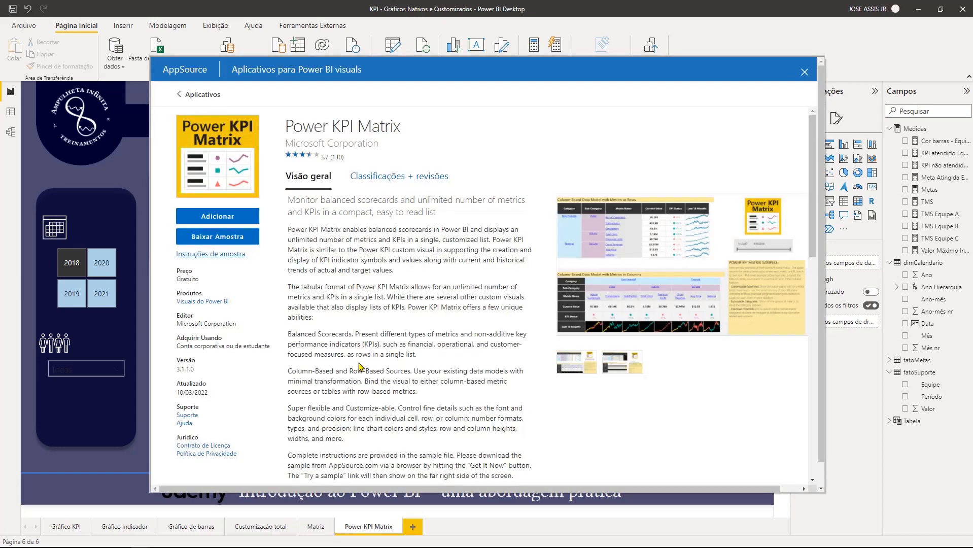
click(236, 215)
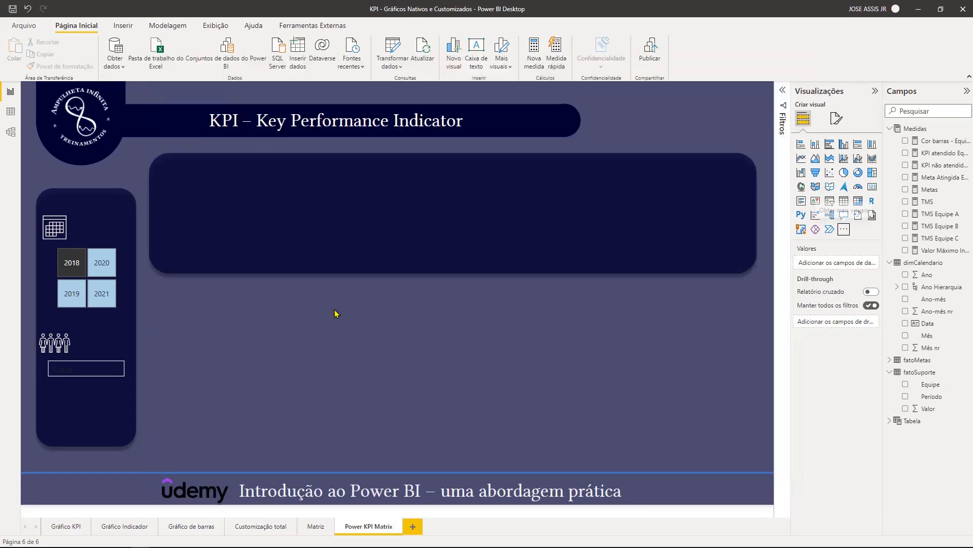
click(573, 295)
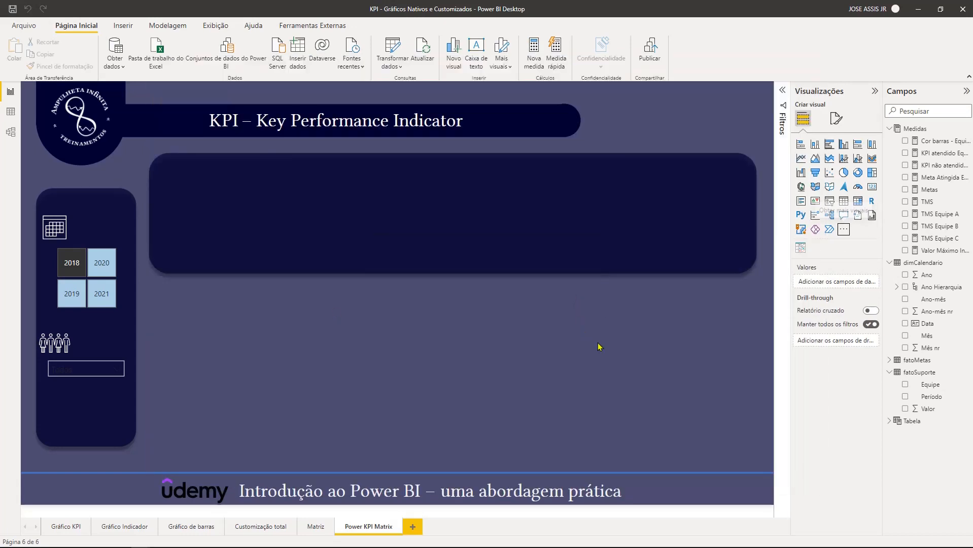
- Insert a Power KPI Matrix visual on the page, enlarge it and place it over the dark panel
click(802, 248)
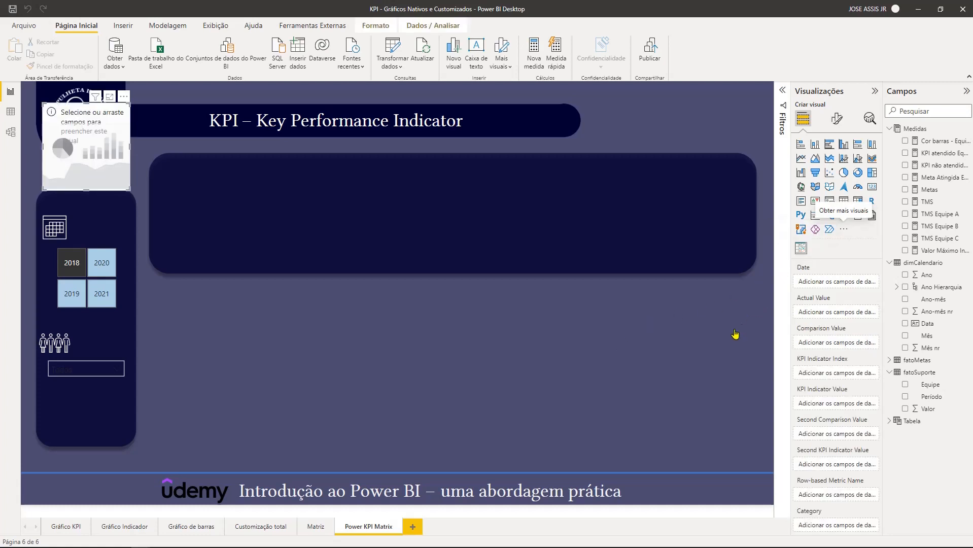
drag(83, 116, 277, 178)
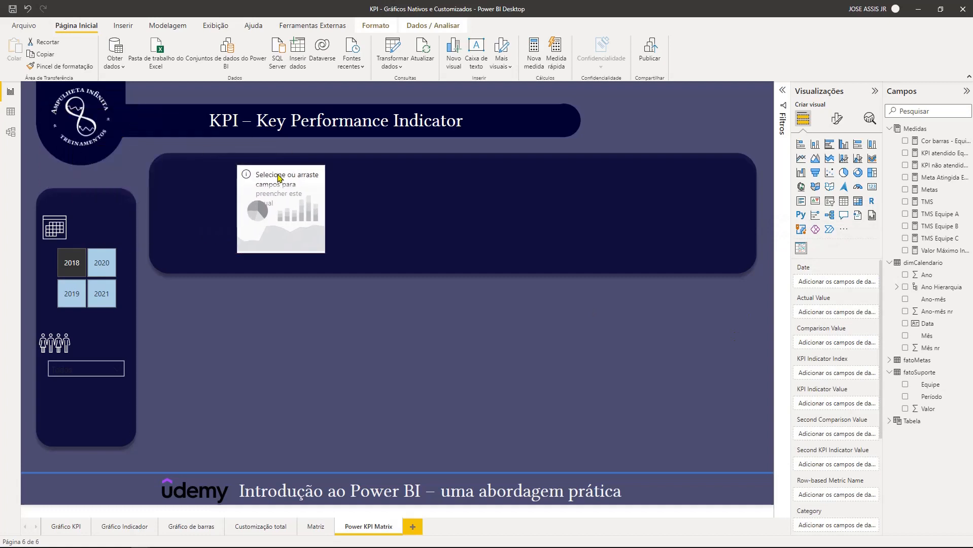
drag(323, 252, 680, 378)
drag(460, 182, 533, 179)
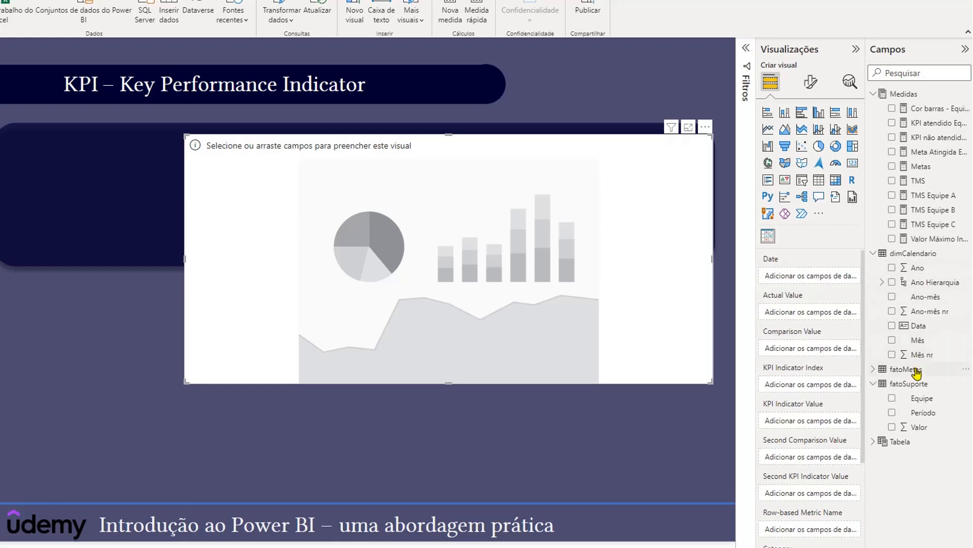
- Assign Ano-mês as Date, TMS as Actual Value, Metas as Comparison Value and Equipe as Row-based Metric Name in the visual
drag(932, 303, 812, 279)
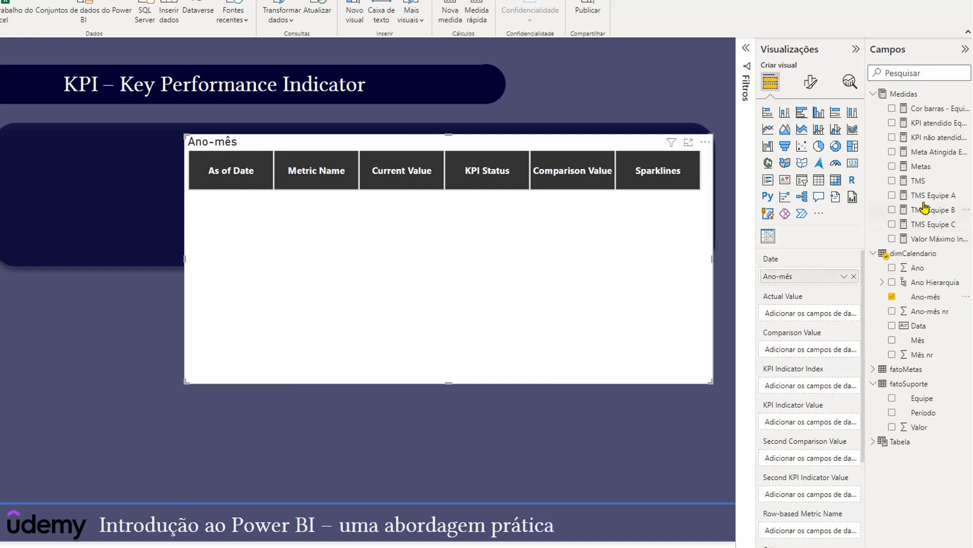
drag(916, 184, 817, 314)
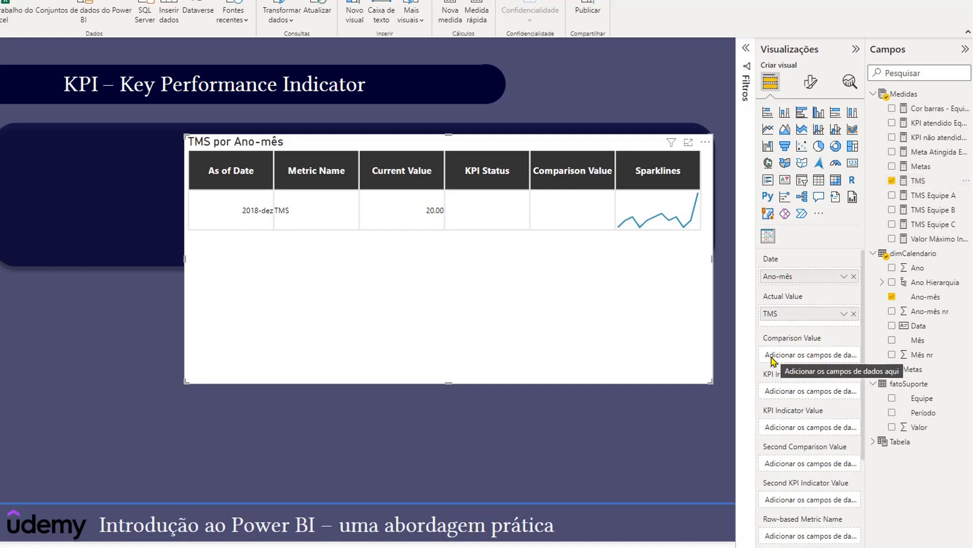
drag(919, 166, 810, 352)
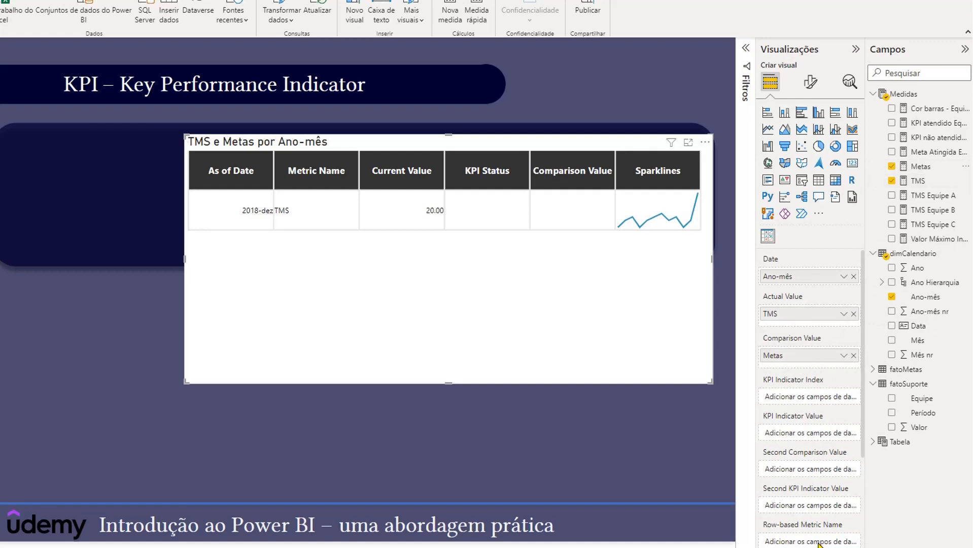
scroll(818, 527, down, 3)
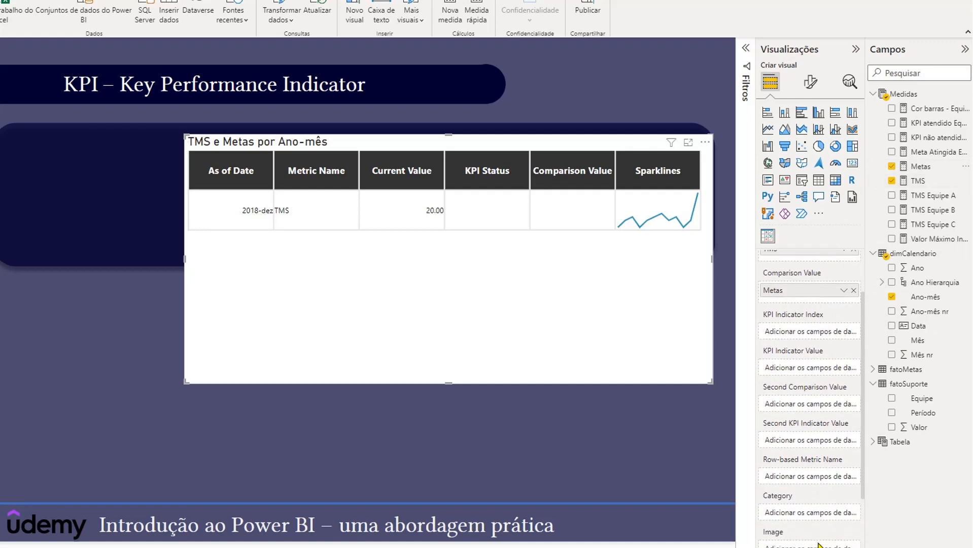
scroll(821, 448, down, 2)
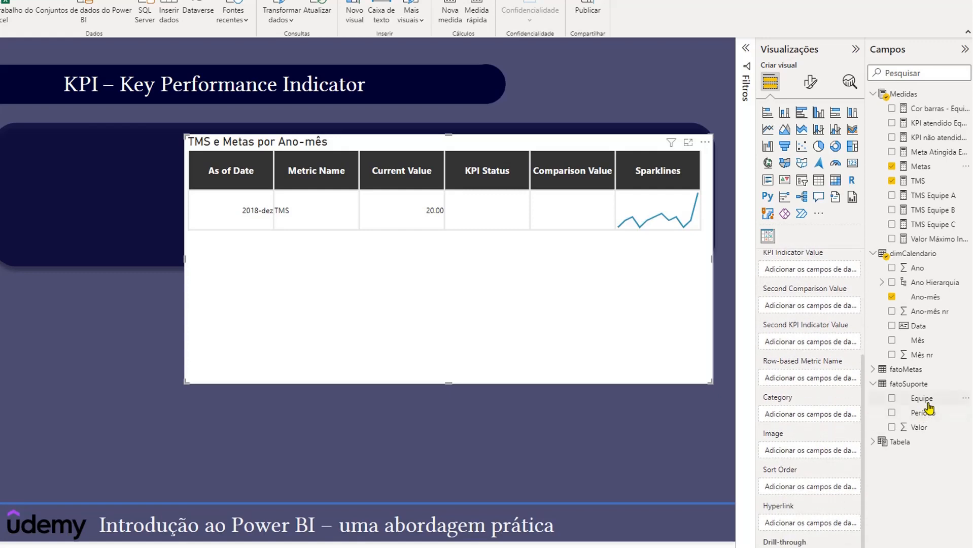
drag(930, 404, 817, 377)
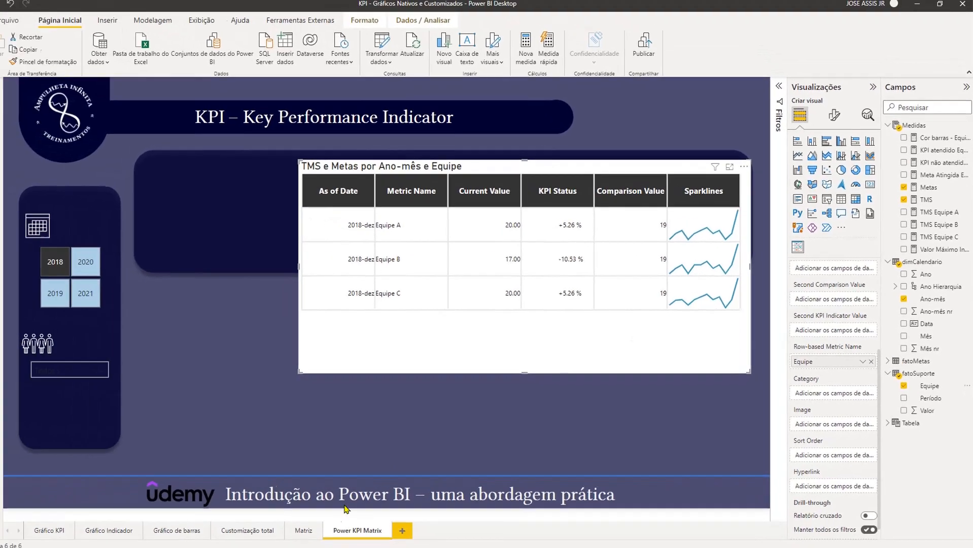
- Review the native matrix on the Matriz page for comparison and return to the Power KPI Matrix page
click(316, 526)
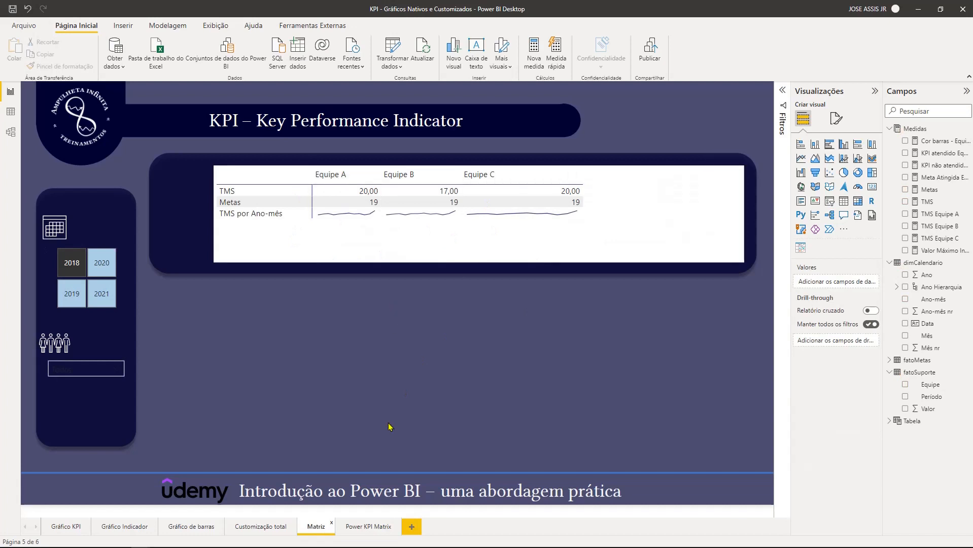
click(379, 528)
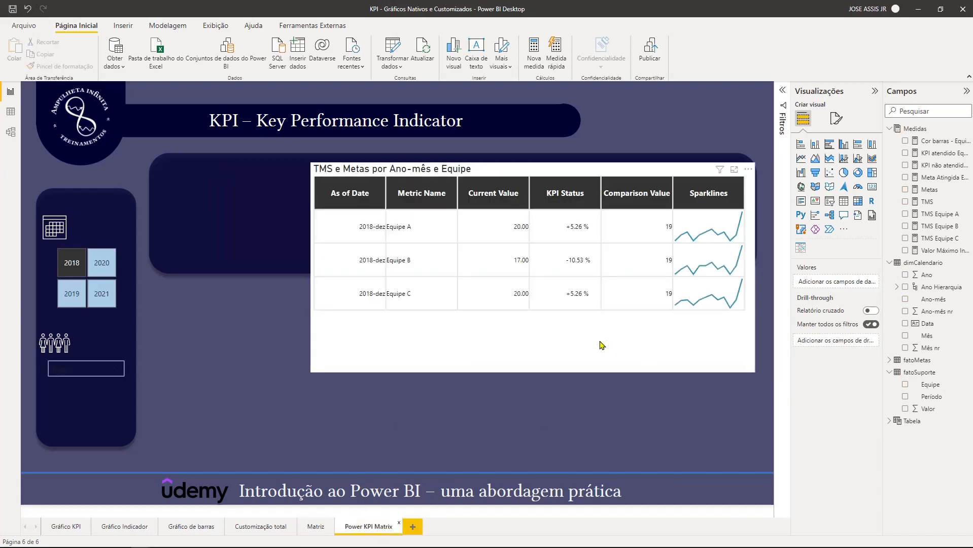
- Turn on the comparison line in the Power KPI Matrix sparklines
click(574, 353)
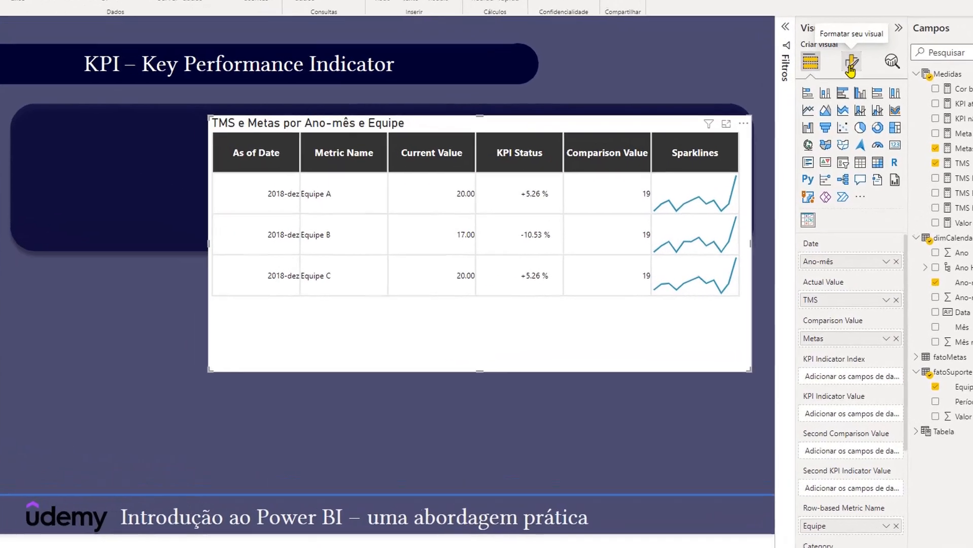
click(851, 67)
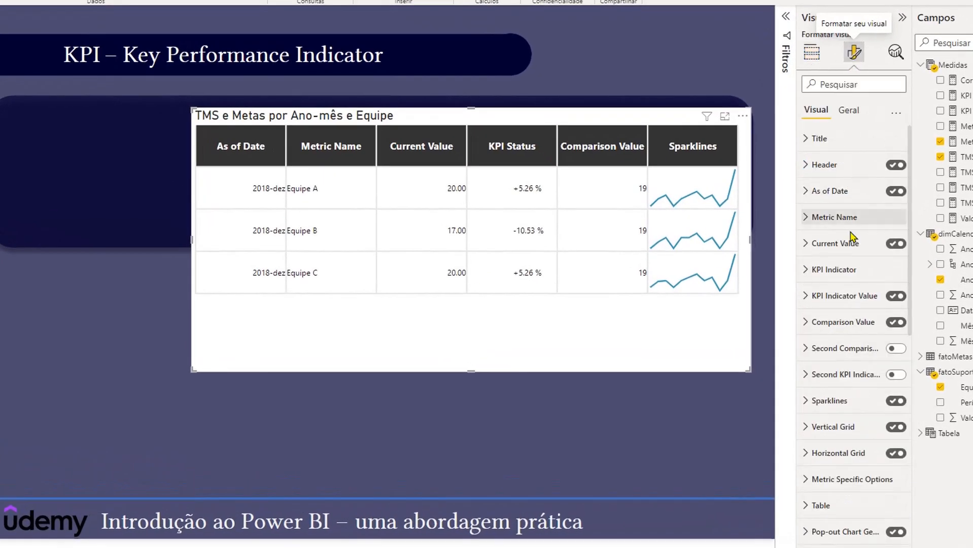
click(810, 401)
scroll(809, 405, down, 6)
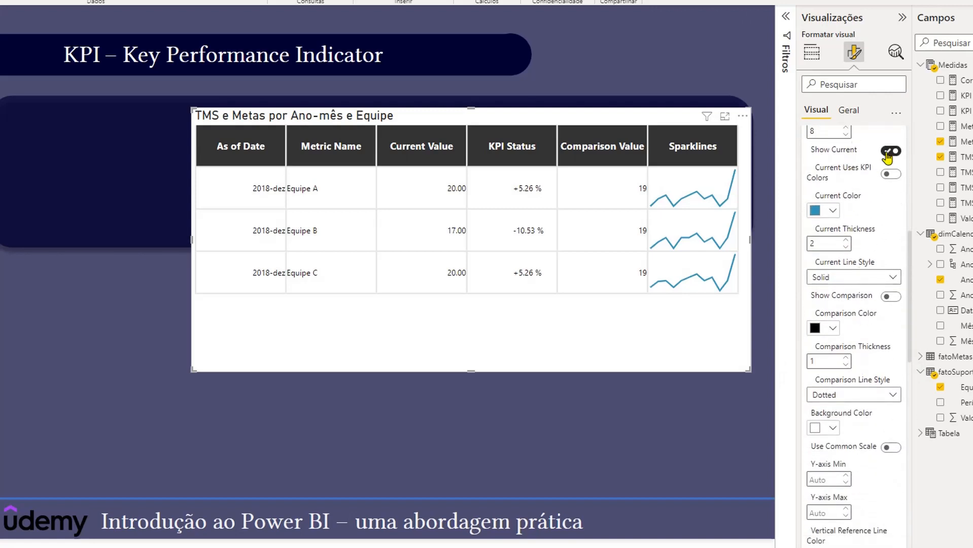
click(891, 297)
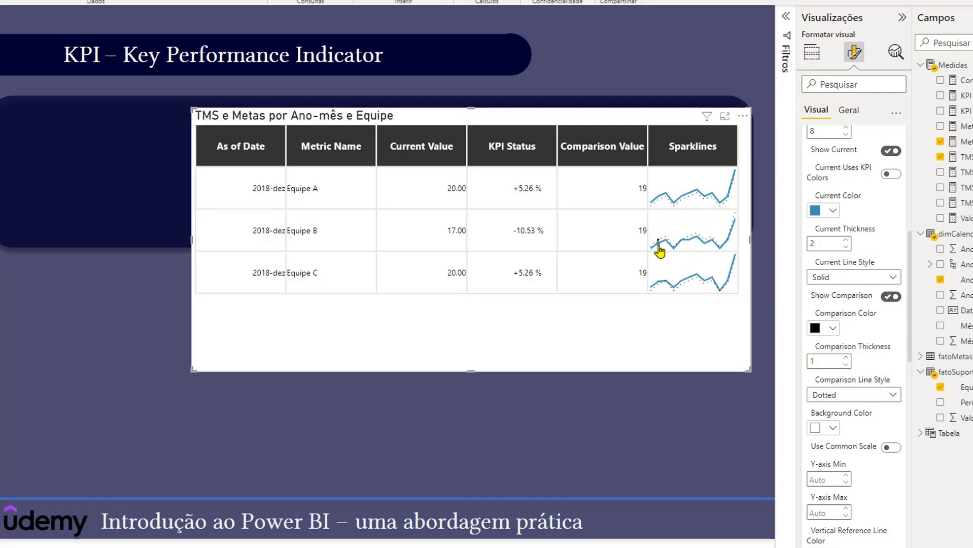
- Set the sparklines' comparison line style to Solid
scroll(873, 337, down, 1)
scroll(873, 337, down, 1)
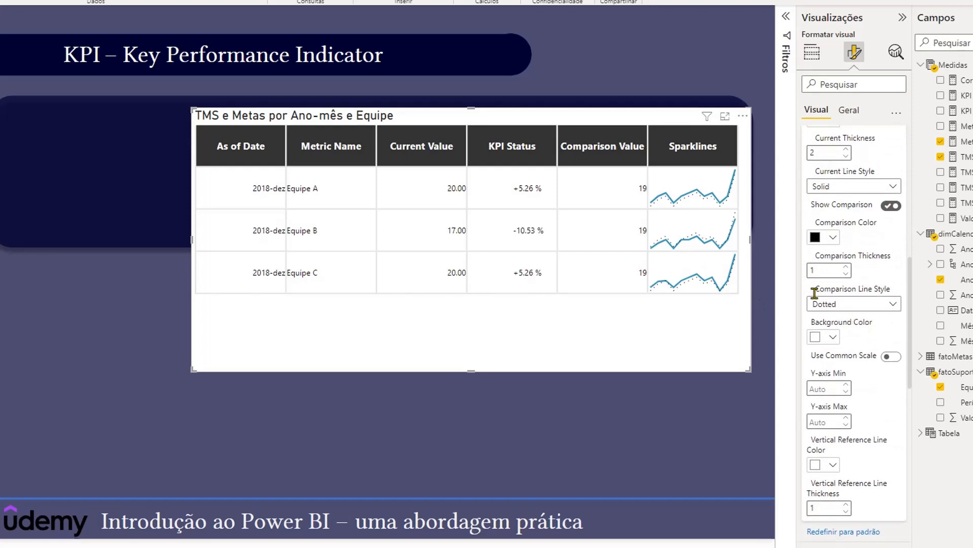
click(858, 305)
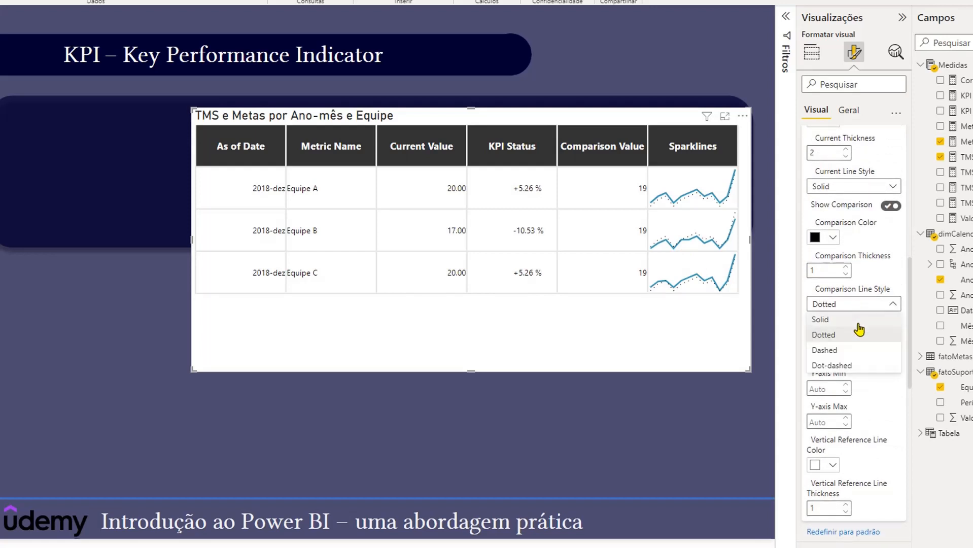
click(857, 321)
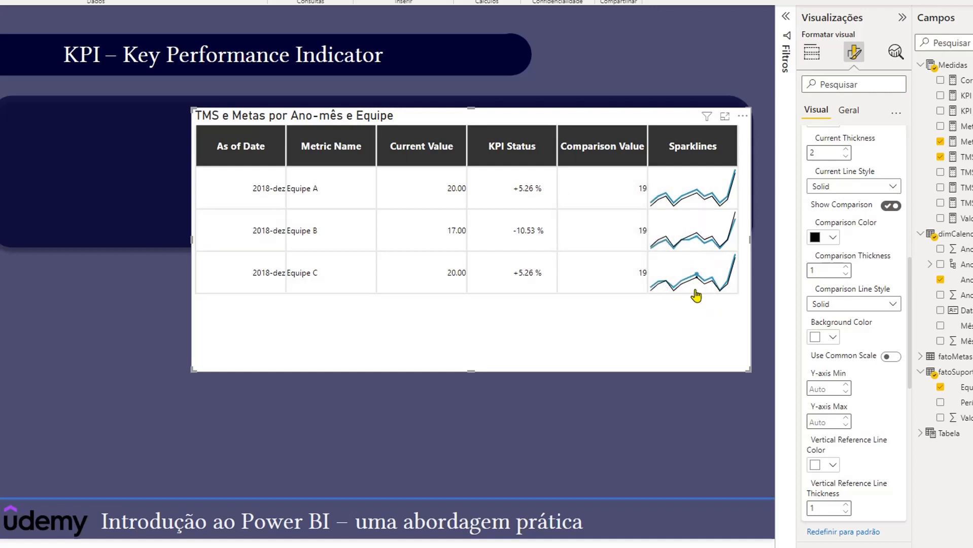
- Open the pop-out chart from the Equipe B sparkline and filter the page to the year 2021
mouse_move(694, 296)
click(747, 233)
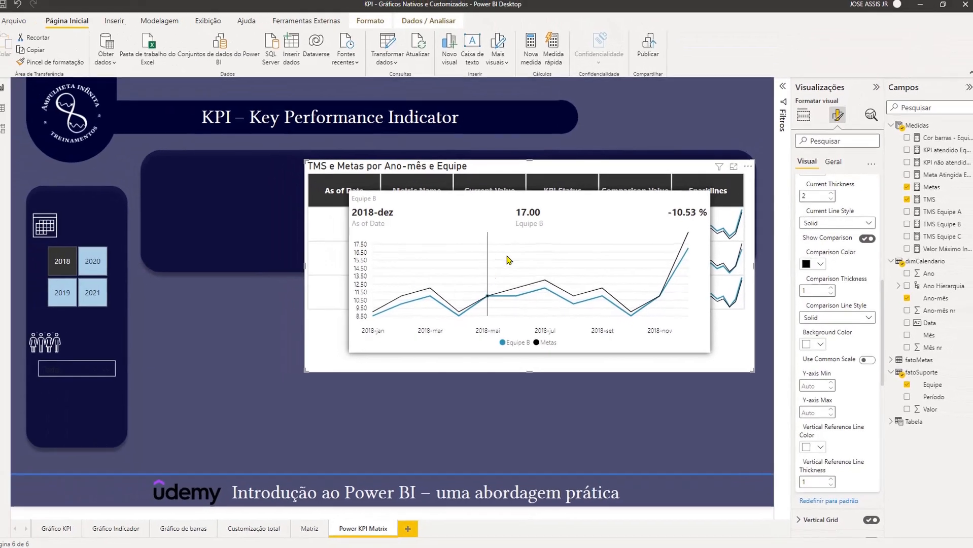
click(101, 293)
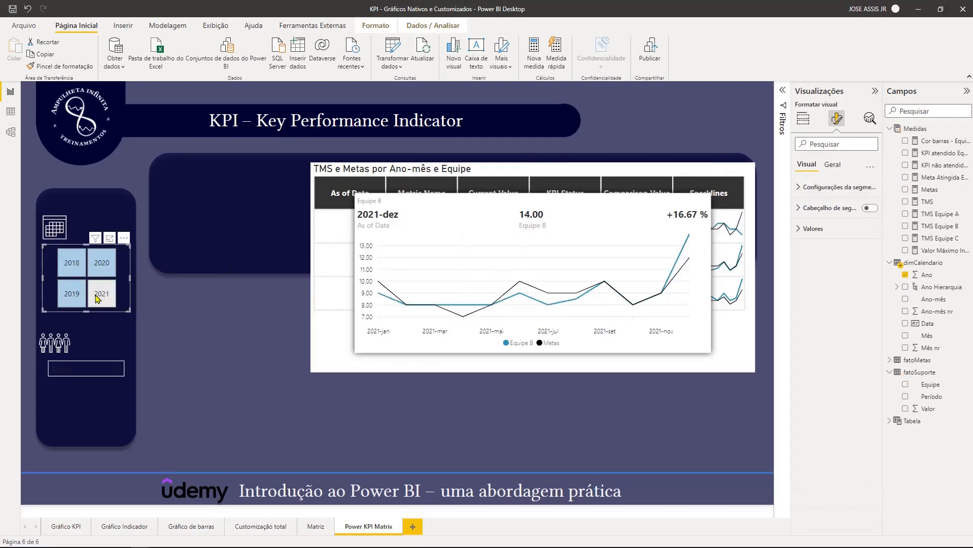